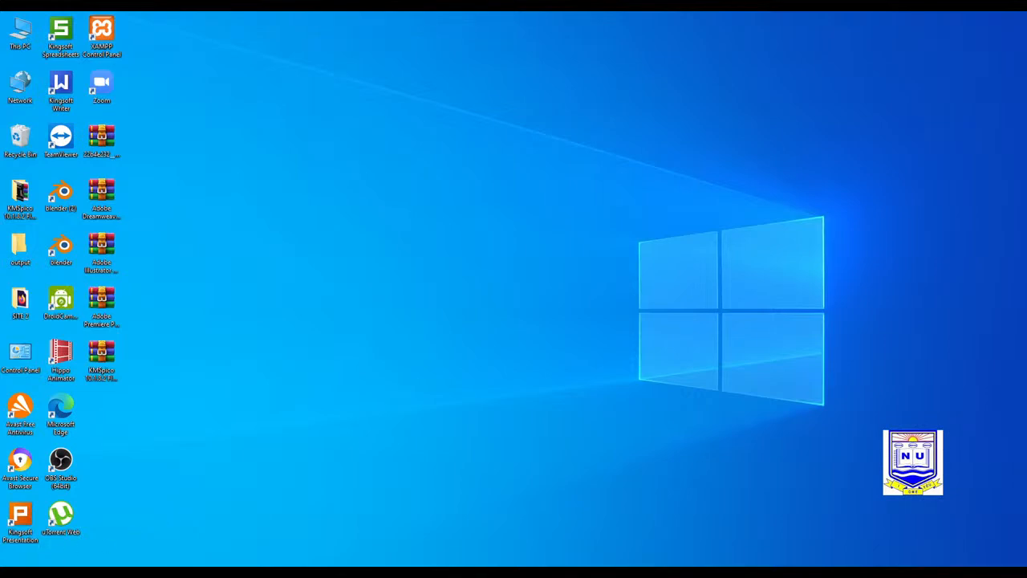
# Launch Microsoft Office Publisher 2007 from the Microsoft Office program group
pyautogui.press('super')
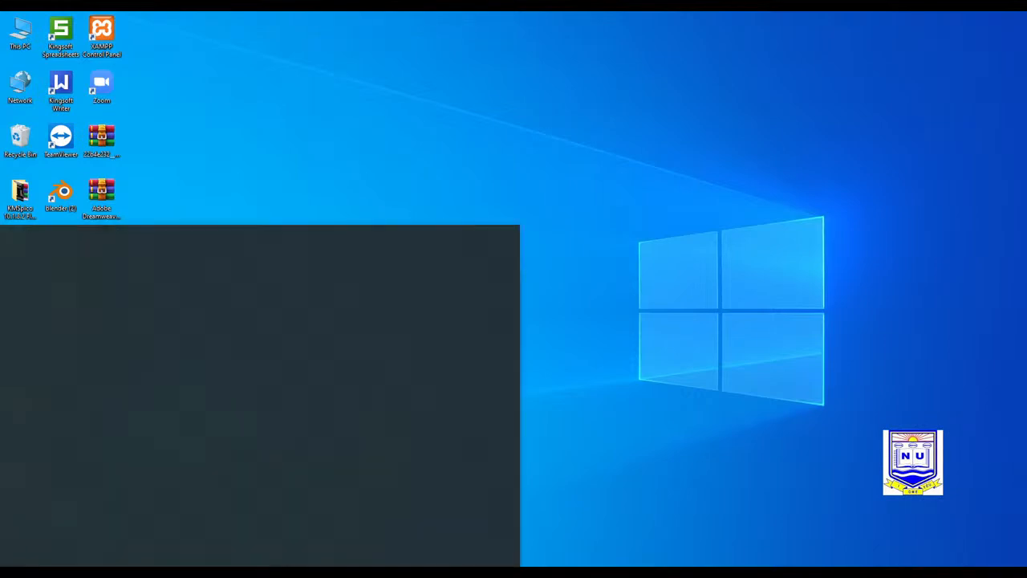
pyautogui.scroll(-10, 68, 530)
pyautogui.scroll(-12, 64, 534)
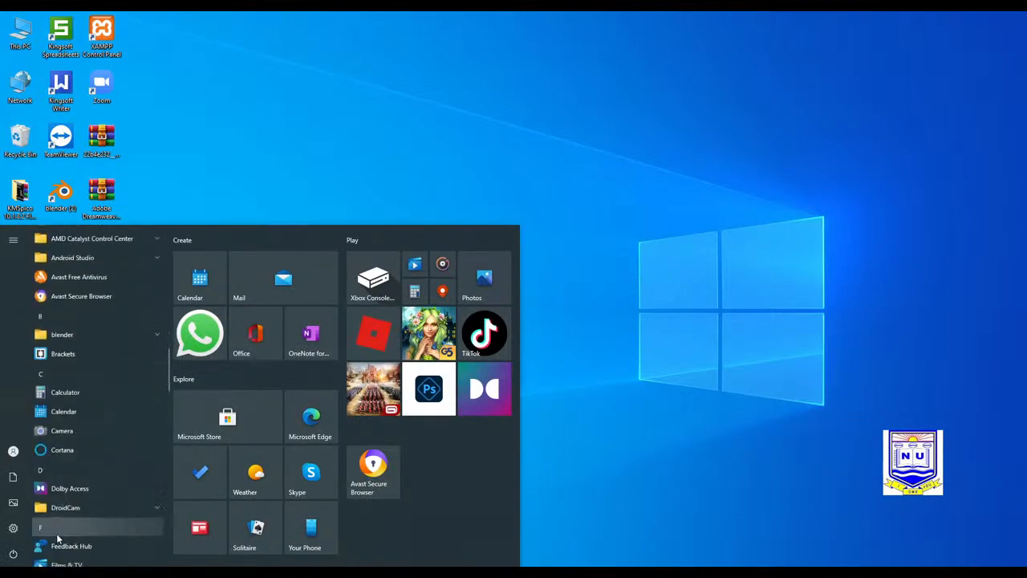
pyautogui.scroll(-2, 56, 533)
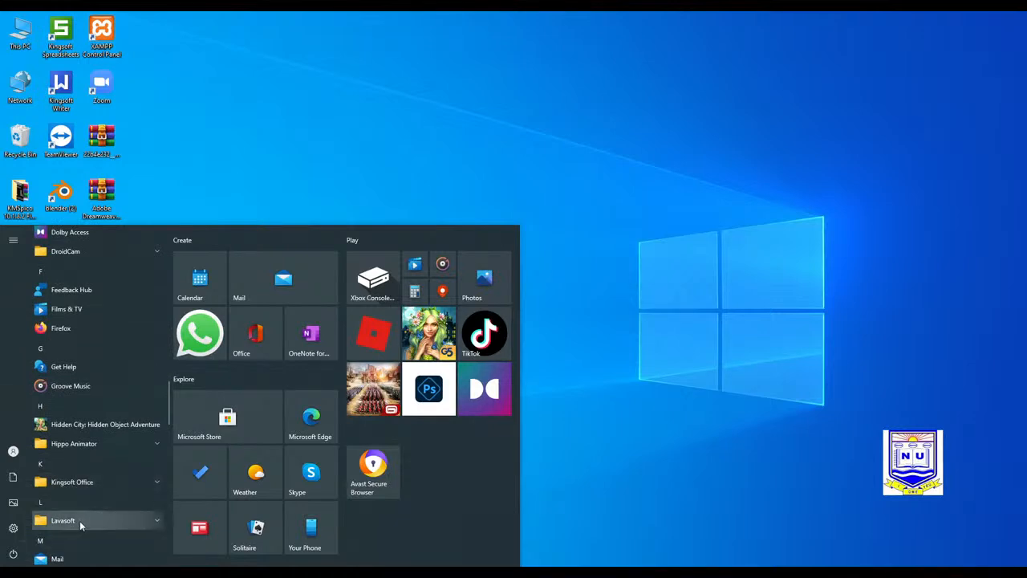
pyautogui.scroll(4, 80, 527)
pyautogui.scroll(2, 80, 526)
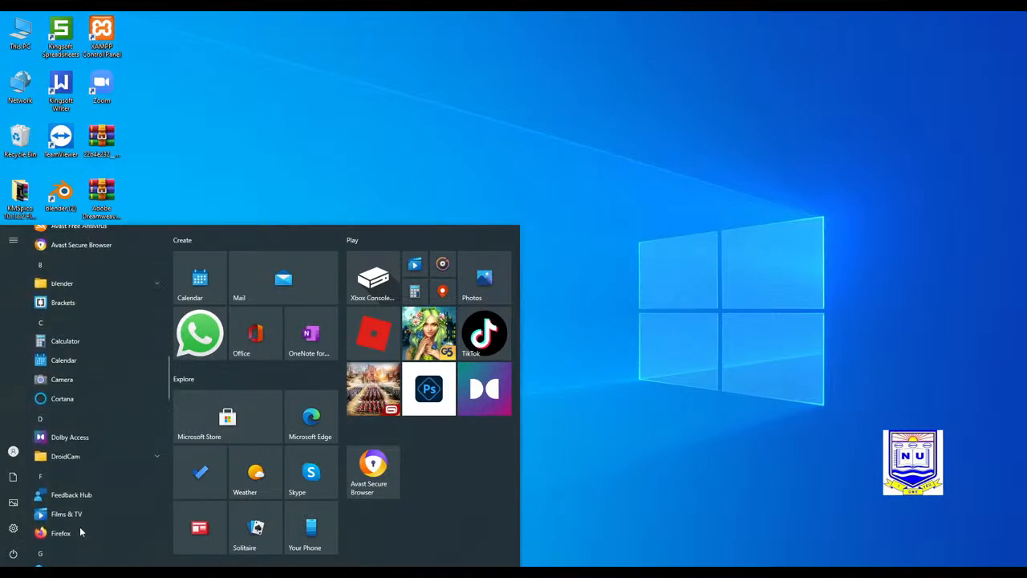
pyautogui.scroll(-4, 80, 526)
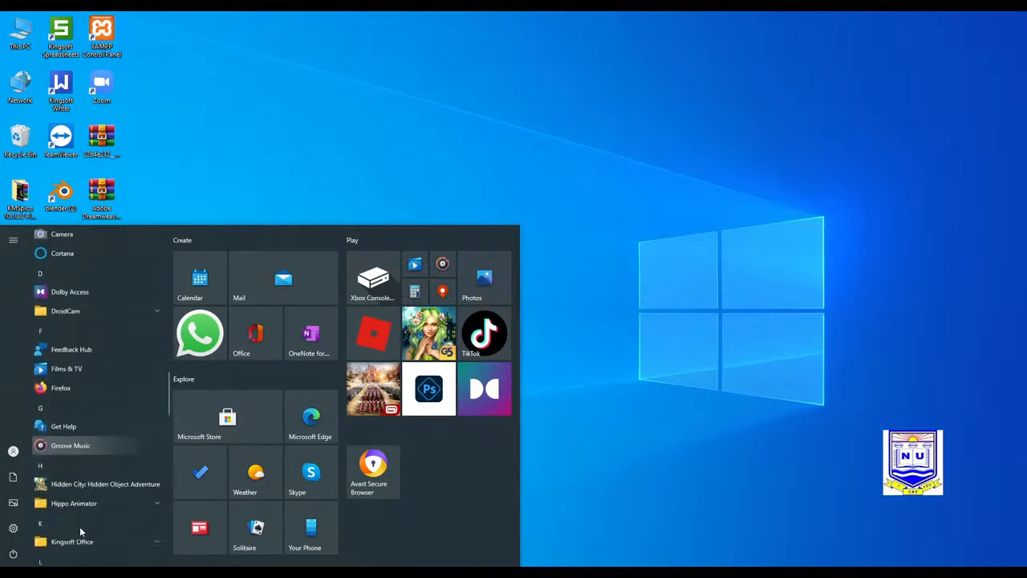
pyautogui.scroll(-4, 80, 526)
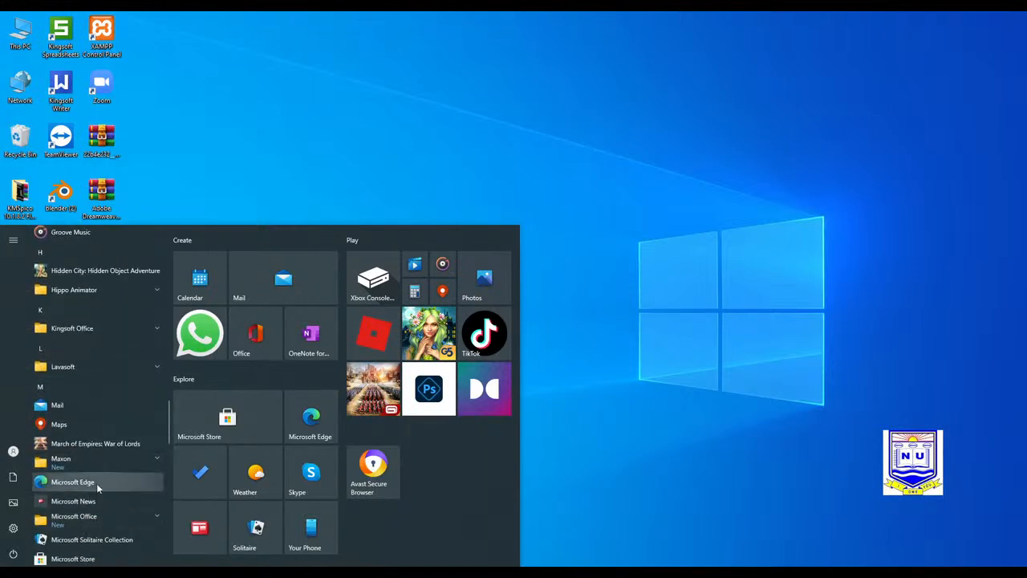
pyautogui.scroll(-1, 96, 483)
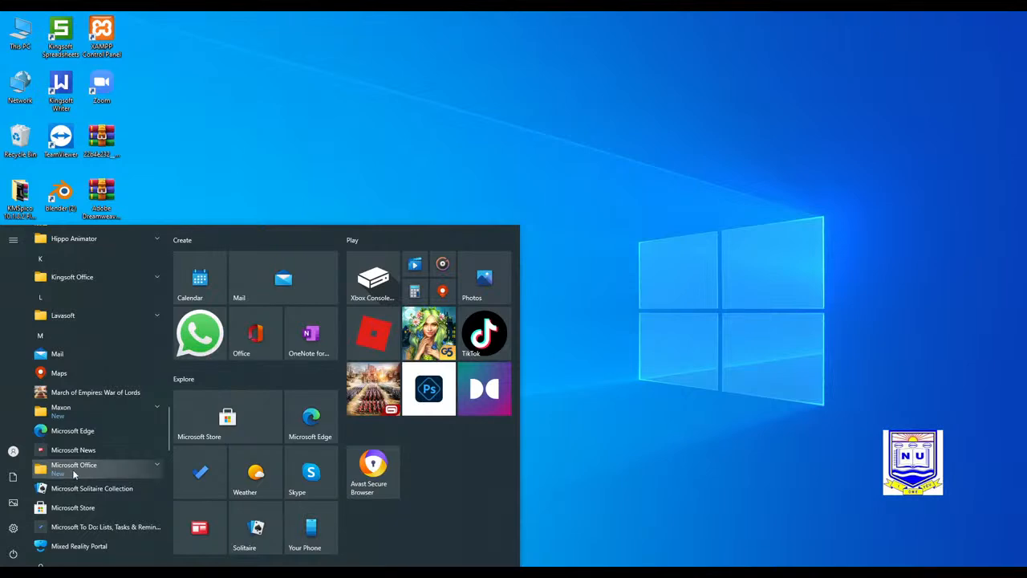
pyautogui.click(106, 468)
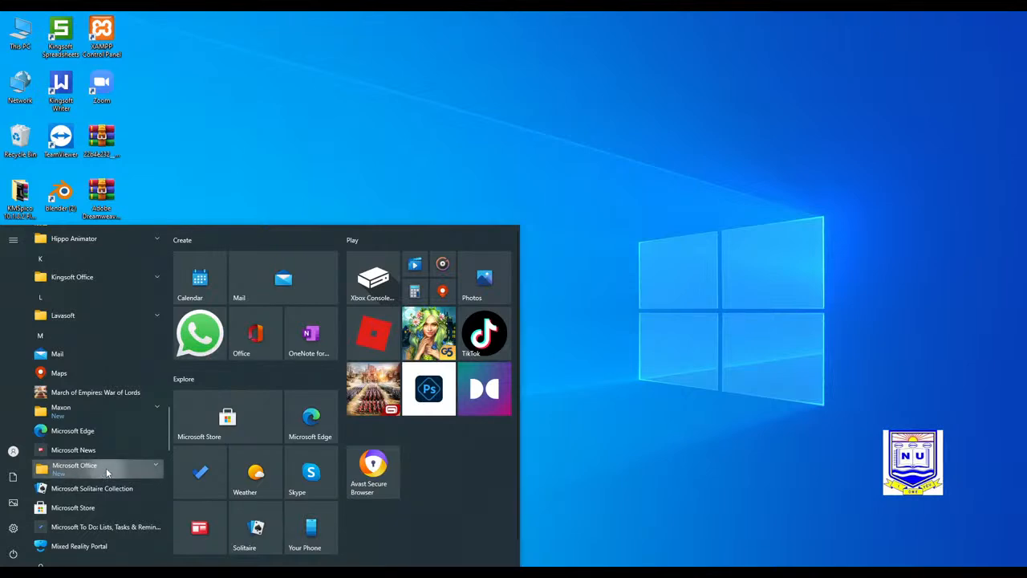
pyautogui.scroll(-5, 107, 482)
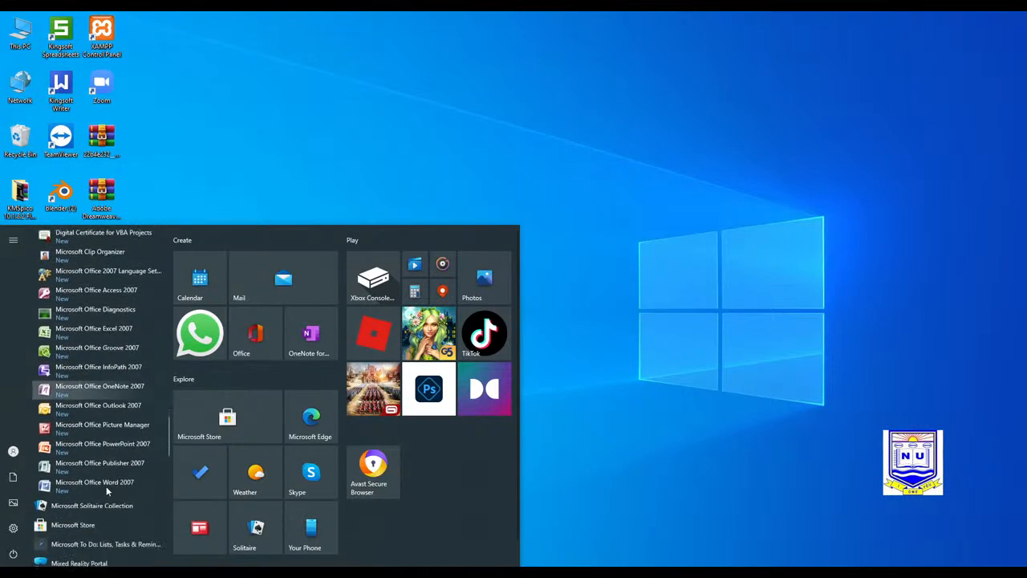
pyautogui.scroll(1, 122, 486)
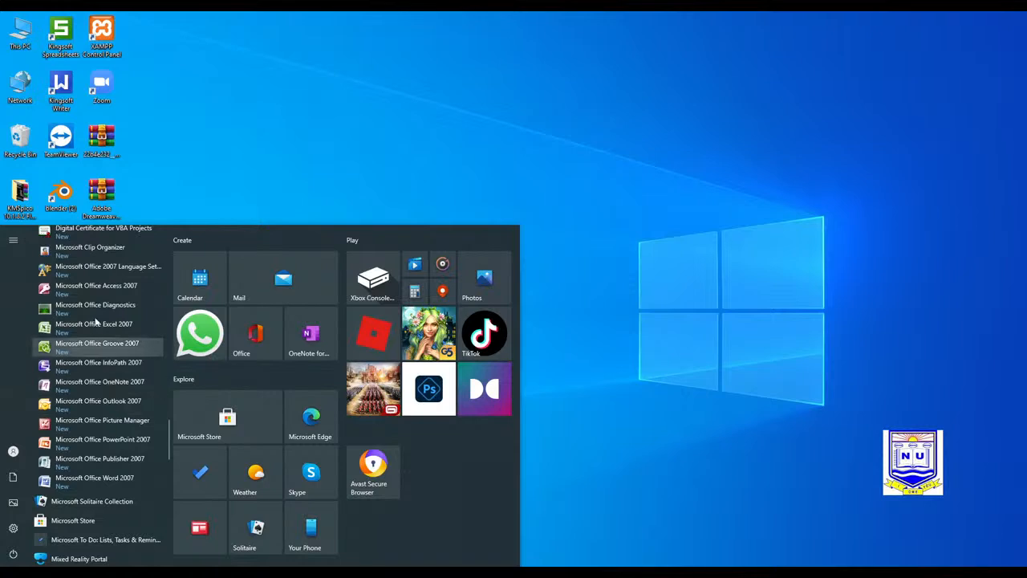
pyautogui.scroll(1, 96, 454)
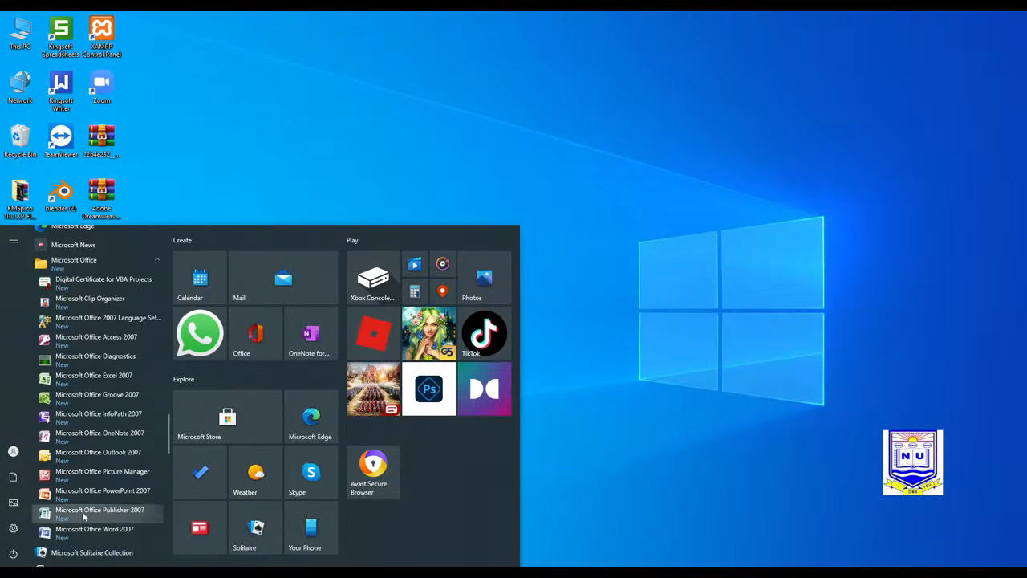
pyautogui.click(125, 515)
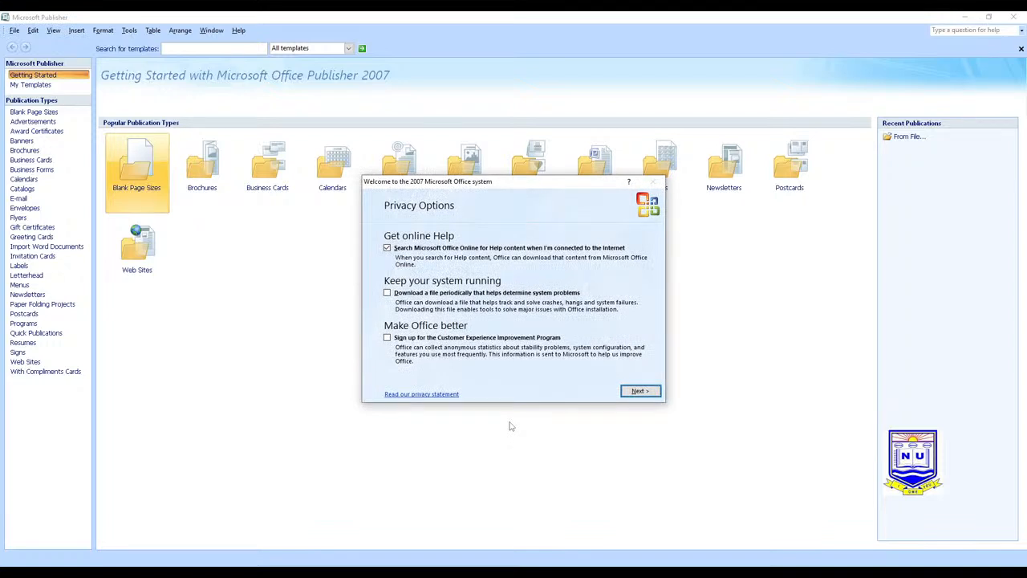
# Complete the Office welcome setup with online Help content search turned off and Microsoft Update declined
pyautogui.click(386, 248)
pyautogui.click(639, 392)
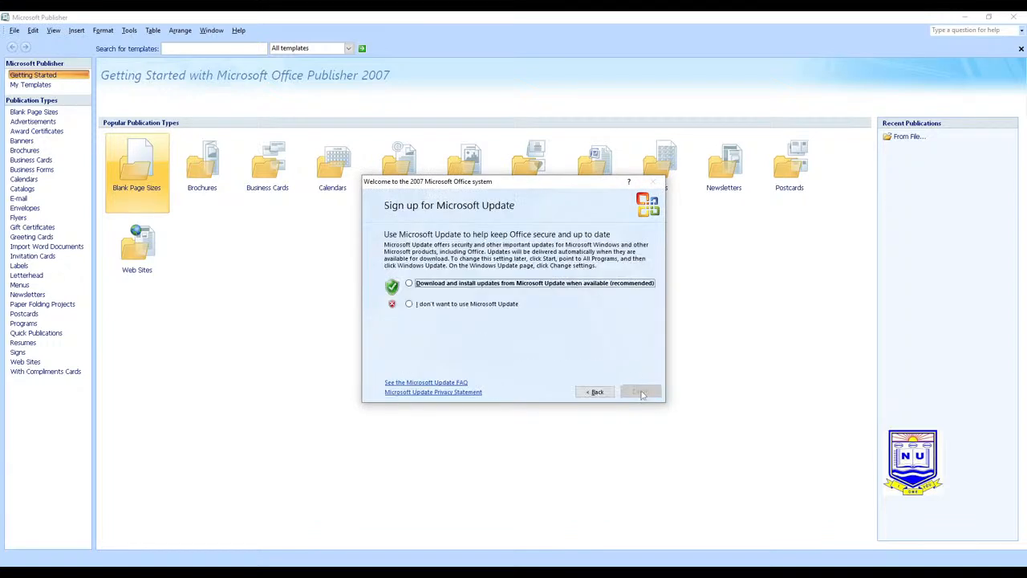
pyautogui.click(409, 304)
pyautogui.click(647, 392)
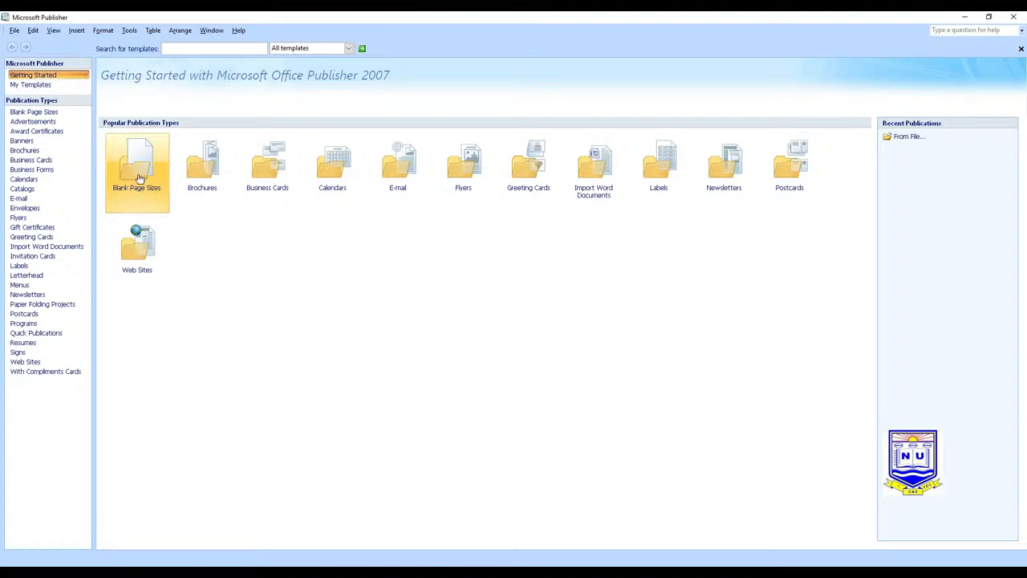
# Create a blank publication with the A4 (Landscape) 29.7 x 21 cm page size
pyautogui.click(139, 176)
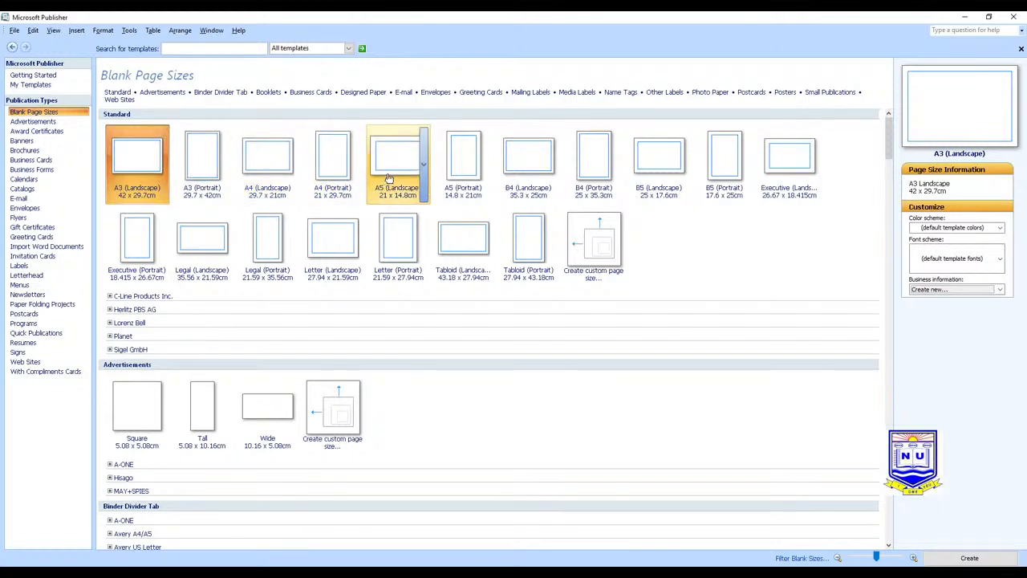
pyautogui.click(260, 171)
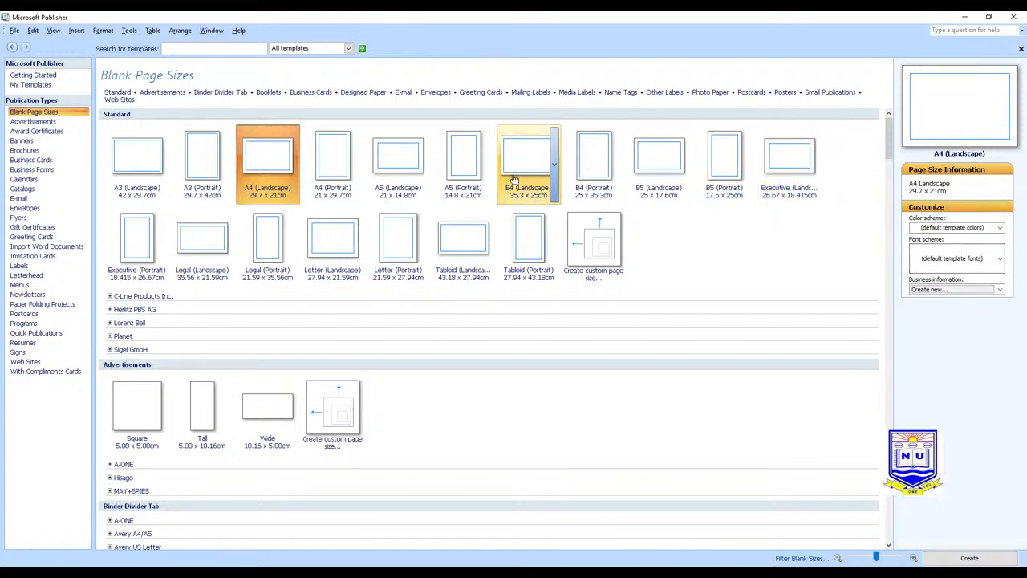
pyautogui.doubleClick(267, 162)
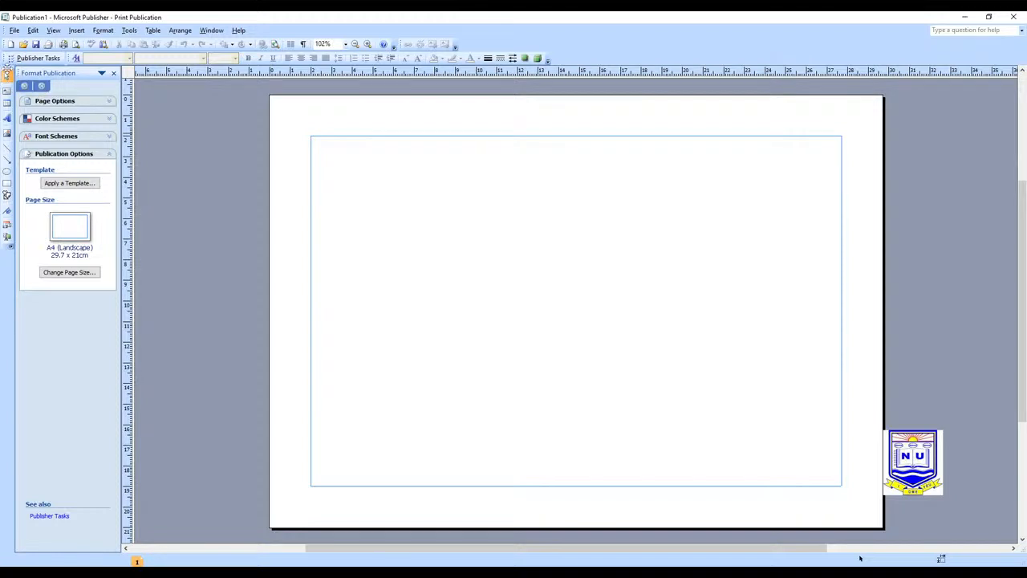
# Float the Objects toolbar over the page and dock it back along the window's vertical edge
pyautogui.moveTo(7, 67); pyautogui.dragTo(280, 217)
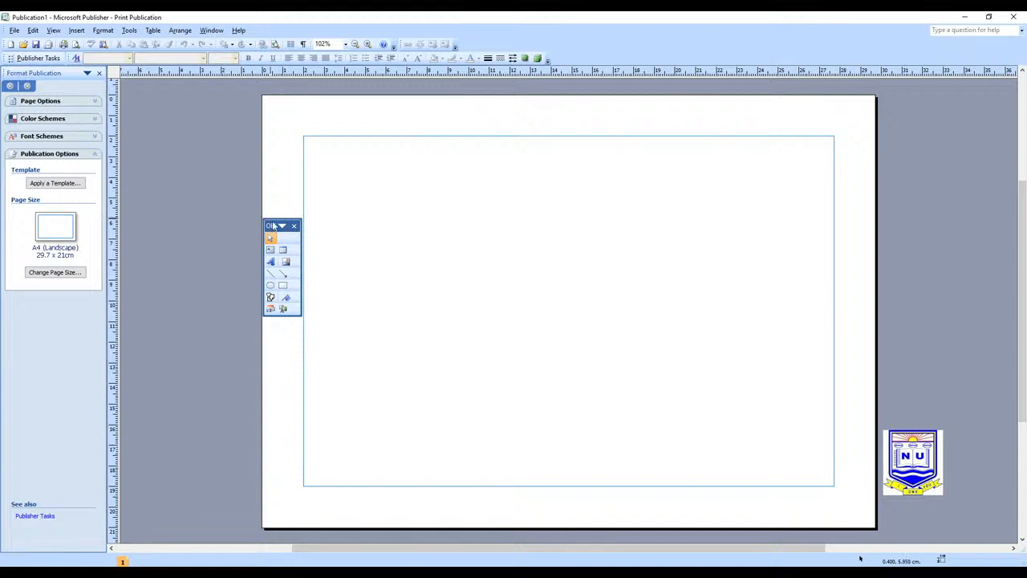
pyautogui.moveTo(273, 228); pyautogui.dragTo(8, 201)
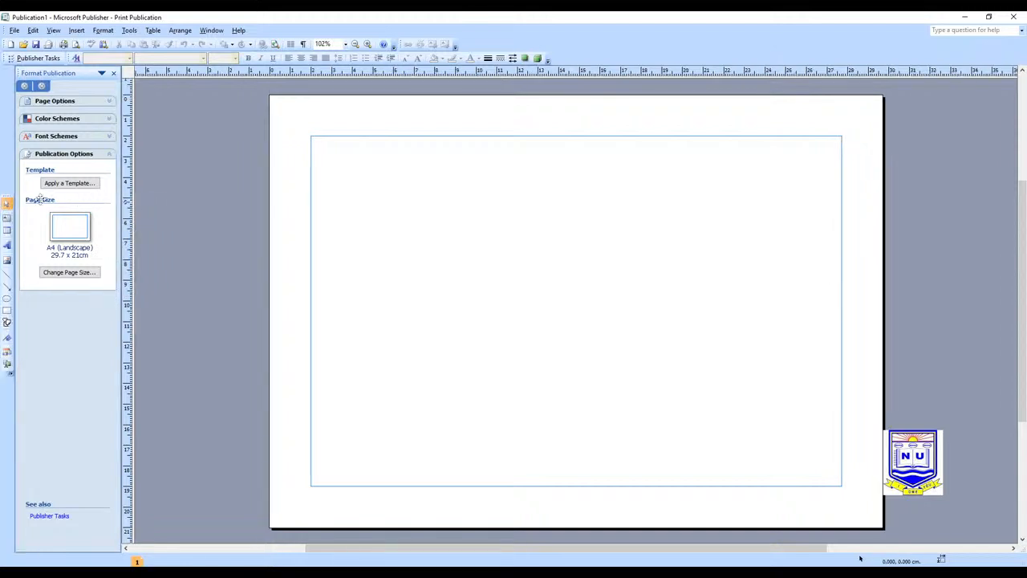
pyautogui.moveTo(9, 129); pyautogui.dragTo(7, 73)
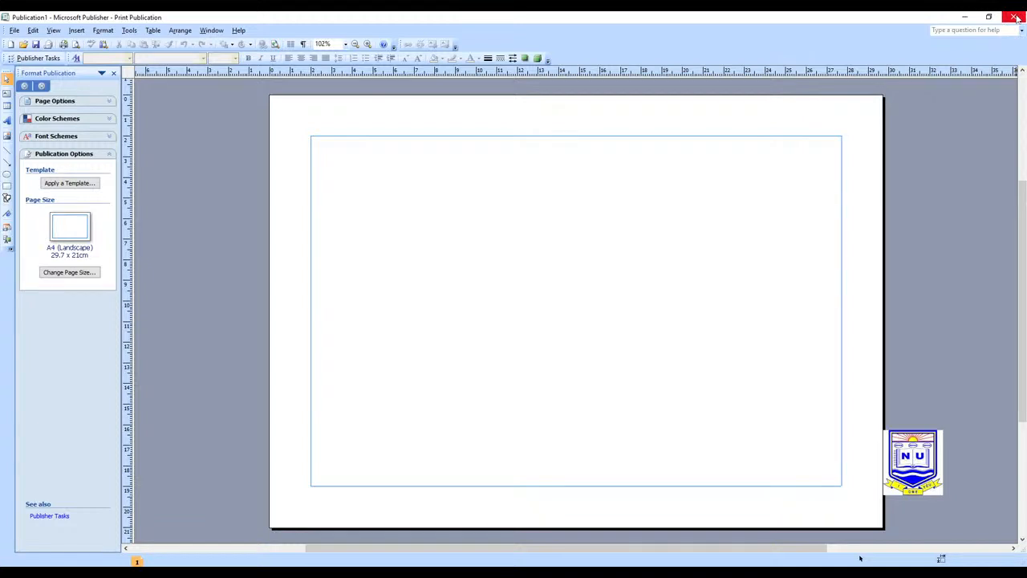
# Minimize the publication window and bring it back onto the desktop
pyautogui.click(966, 19)
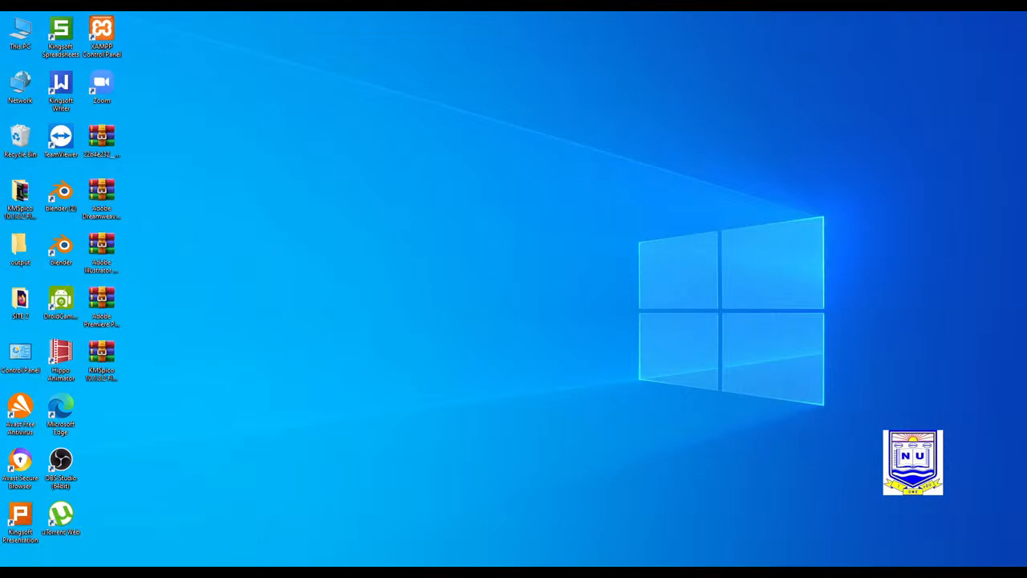
pyautogui.moveTo(328, 572)
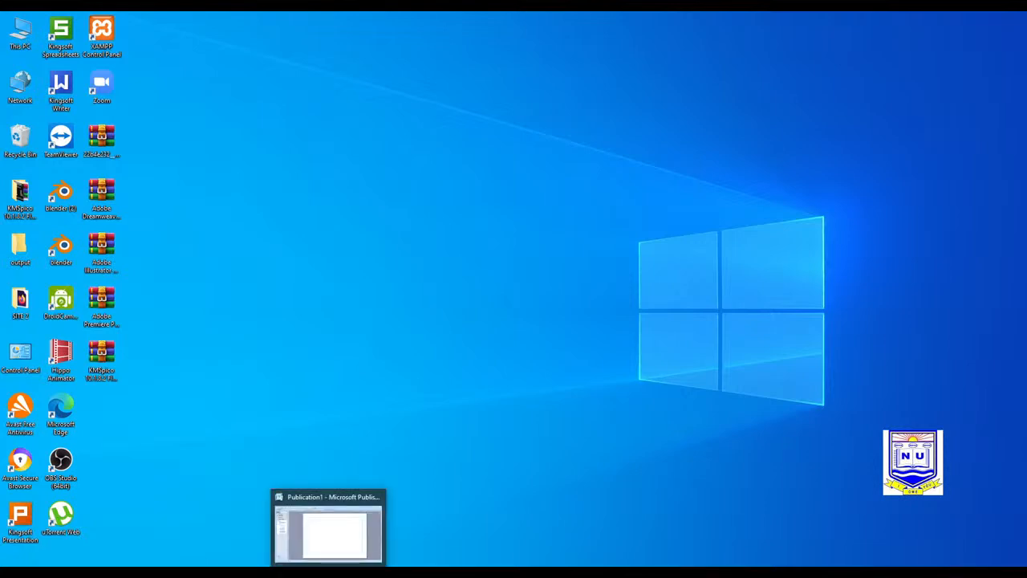
pyautogui.click(329, 530)
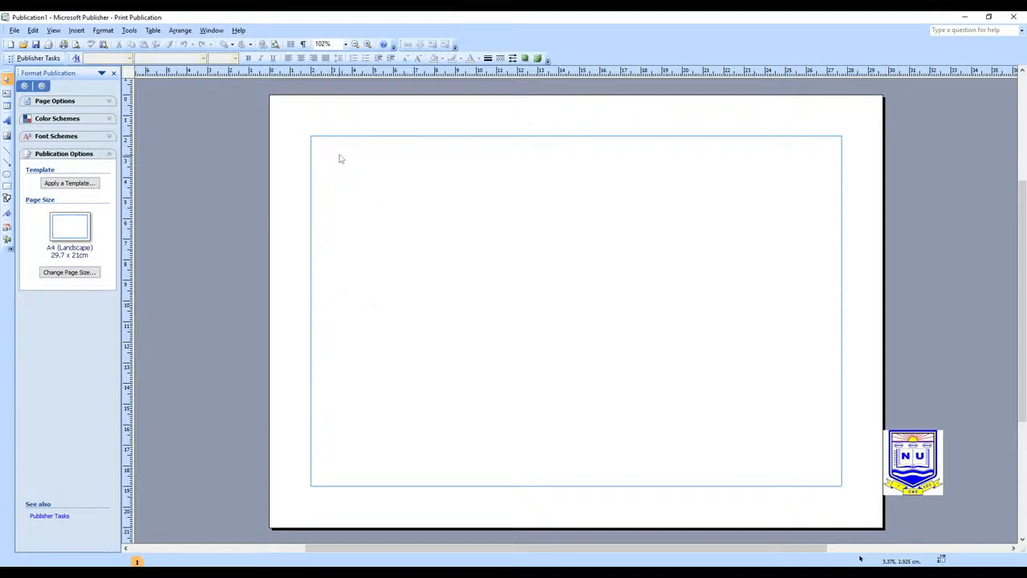
# Switch the publication window repeatedly between its reduced and full-screen size, leaving it maximized
pyautogui.click(989, 17)
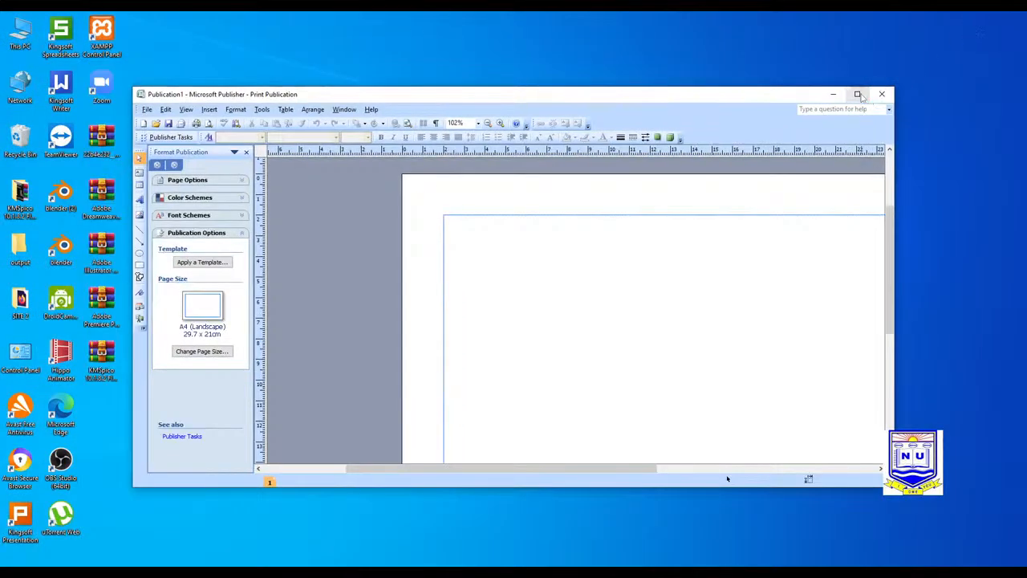
pyautogui.click(857, 95)
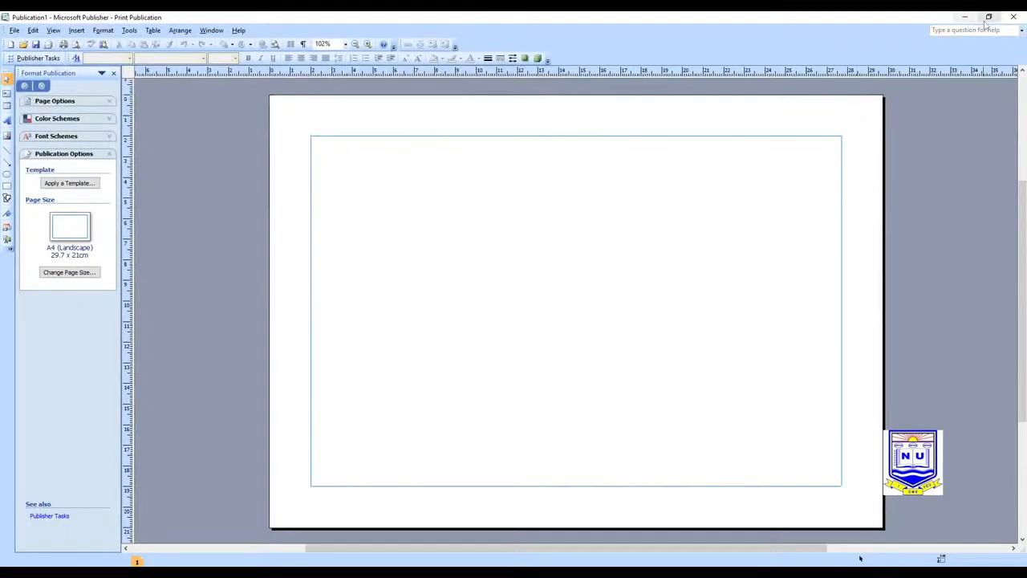
pyautogui.click(990, 18)
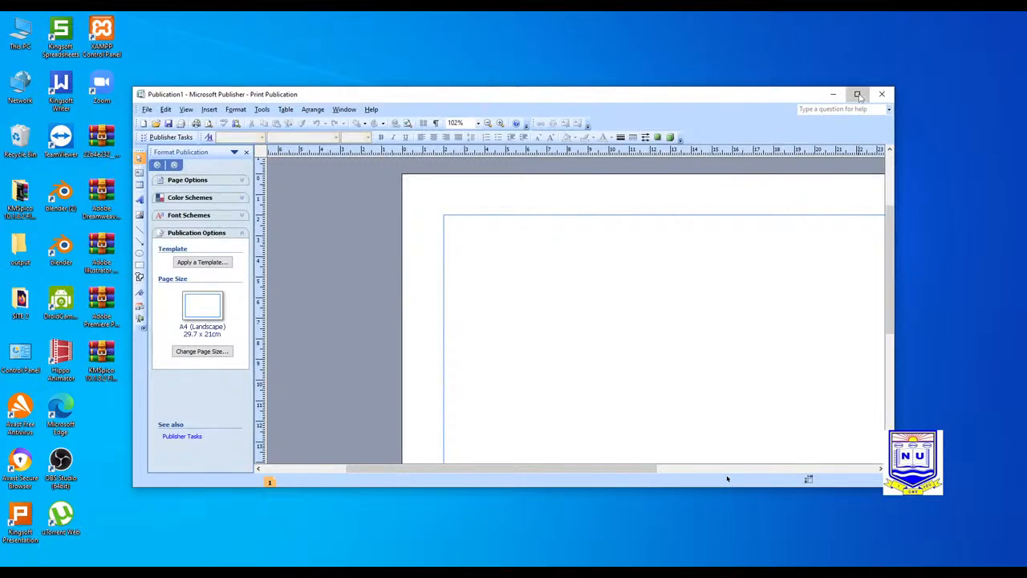
pyautogui.click(855, 95)
pyautogui.click(988, 17)
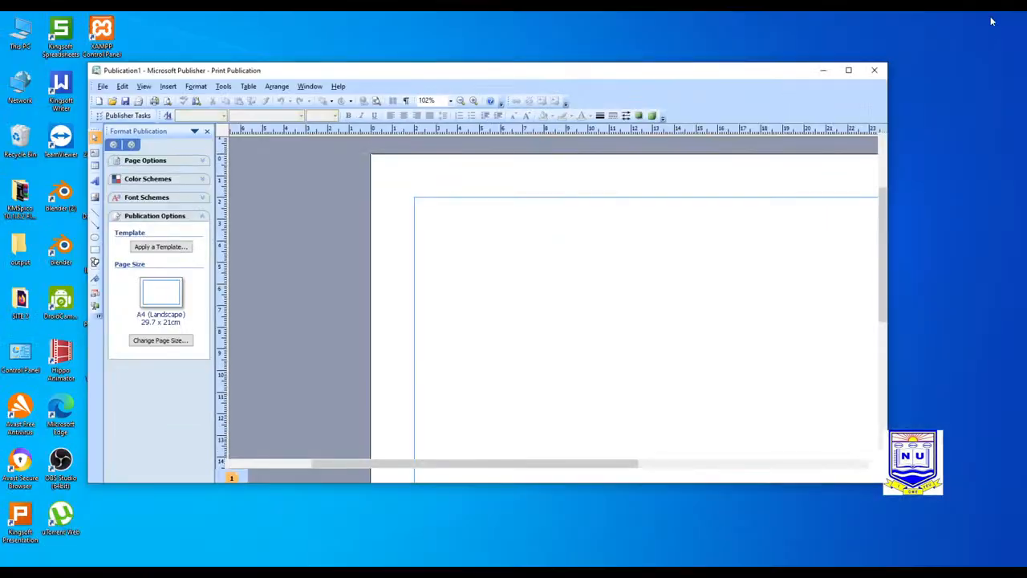
pyautogui.click(853, 95)
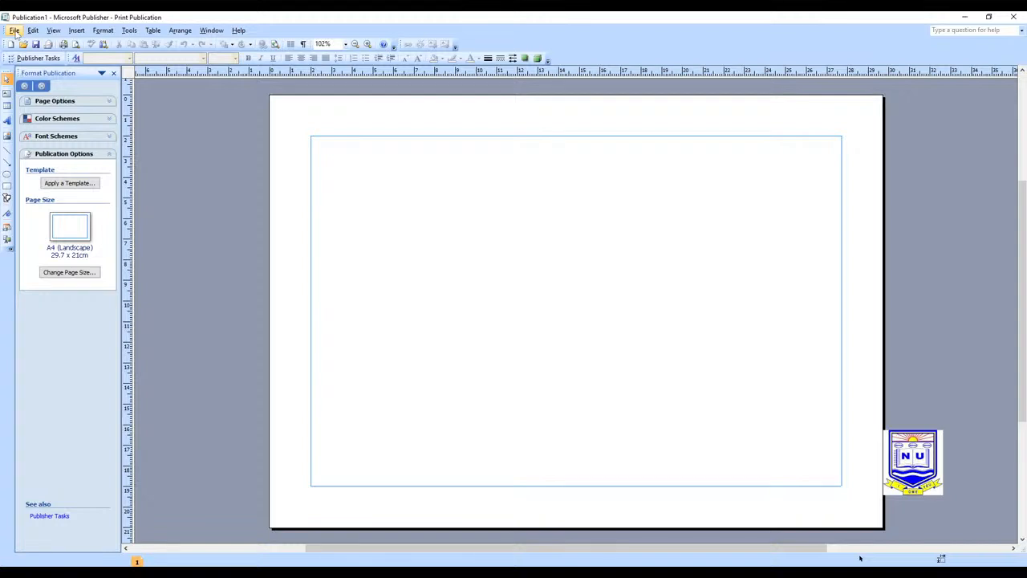
# Examine the available Insert, File and Edit commands without running any of them
pyautogui.click(77, 31)
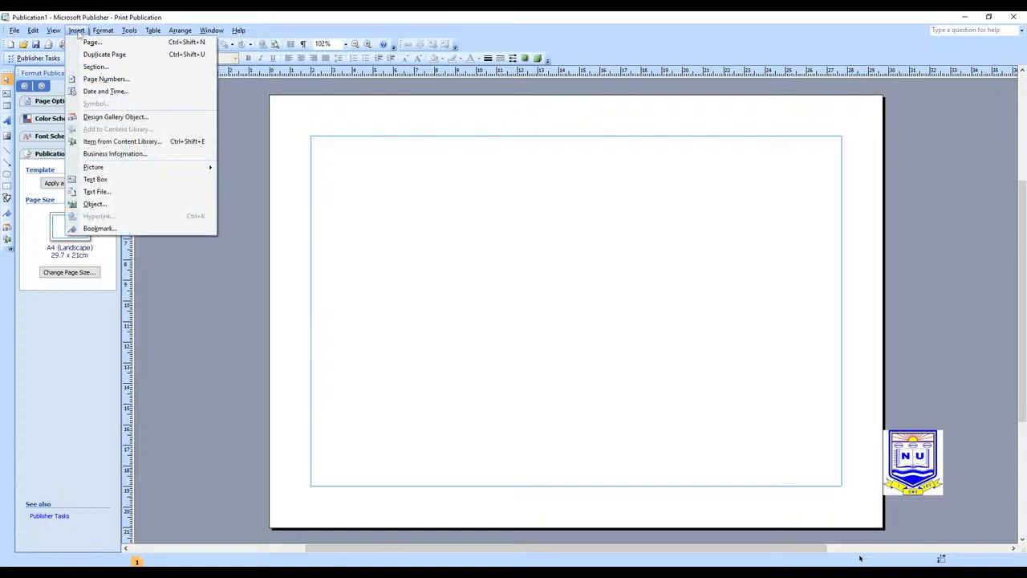
pyautogui.click(69, 32)
pyautogui.click(15, 32)
pyautogui.moveTo(31, 35)
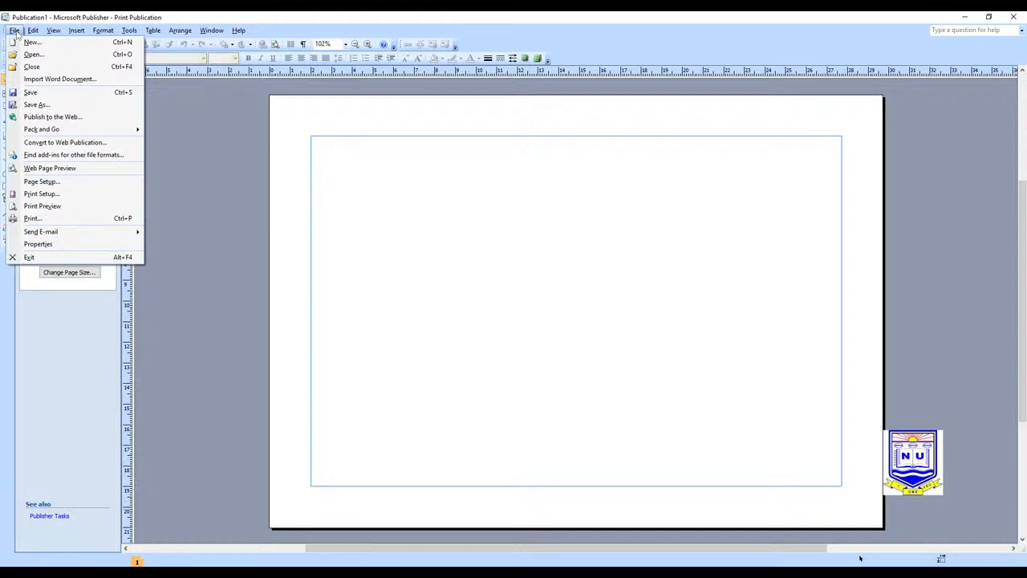
pyautogui.click(15, 32)
pyautogui.click(32, 32)
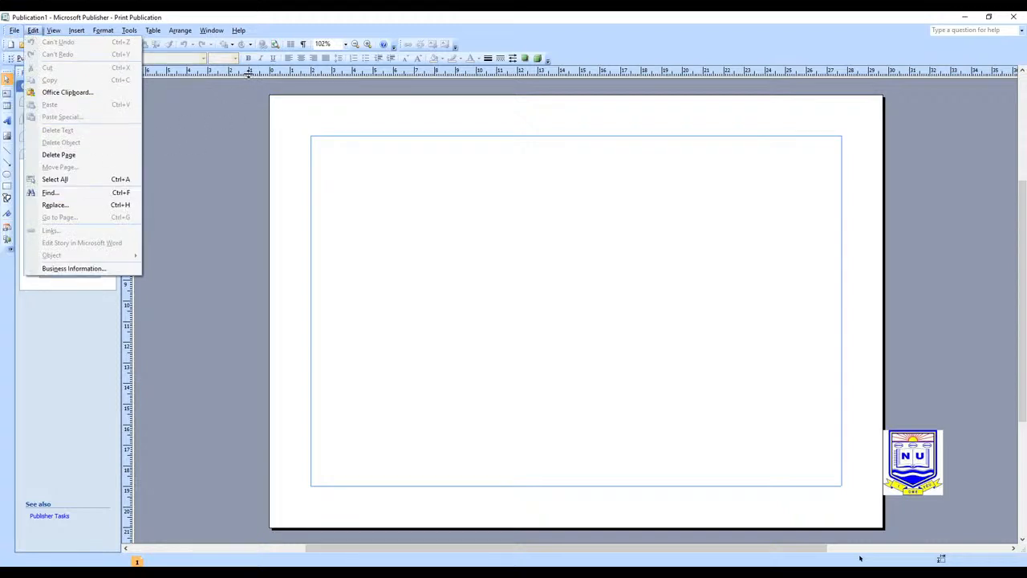
pyautogui.click(268, 28)
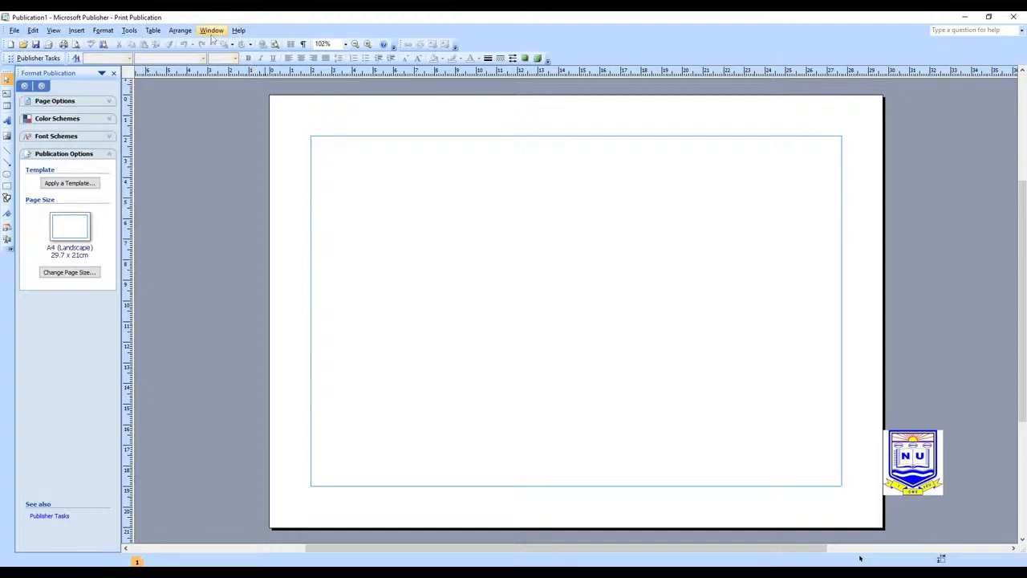
pyautogui.click(33, 30)
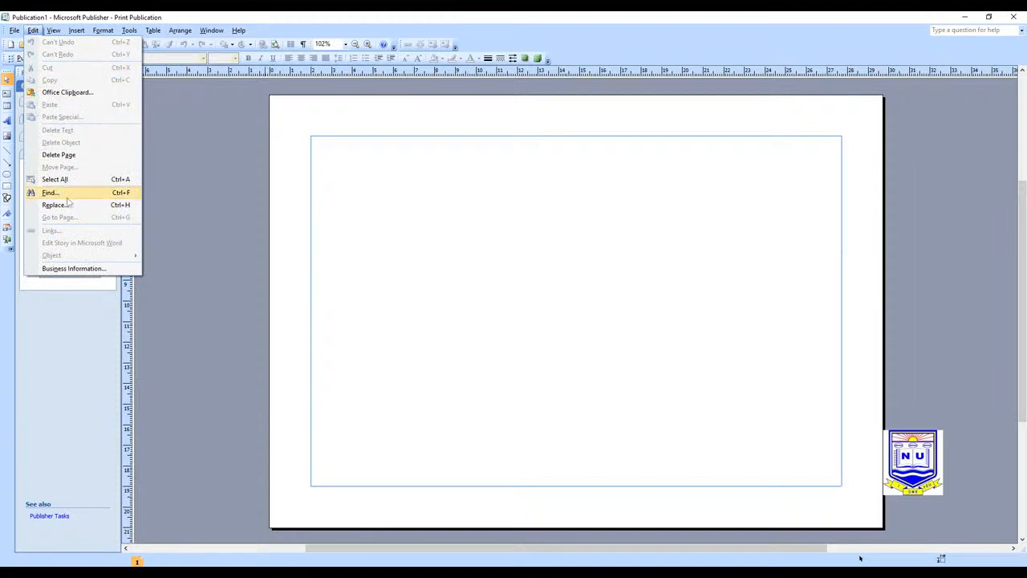
pyautogui.click(161, 131)
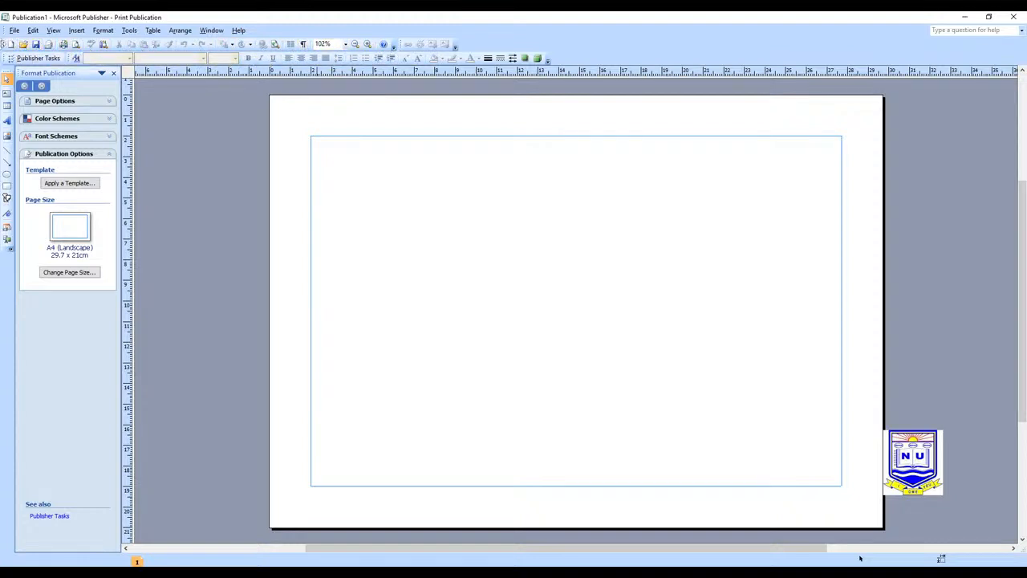
# Rearrange the docked toolbars, moving Connect Text Boxes and Publisher Tasks after the Formatting toolbar and Standard back to the row's start
pyautogui.moveTo(2, 44)
pyautogui.mouseDown()
pyautogui.moveTo(80, 54)
pyautogui.moveTo(154, 44)
pyautogui.moveTo(13, 45)
pyautogui.mouseUp()
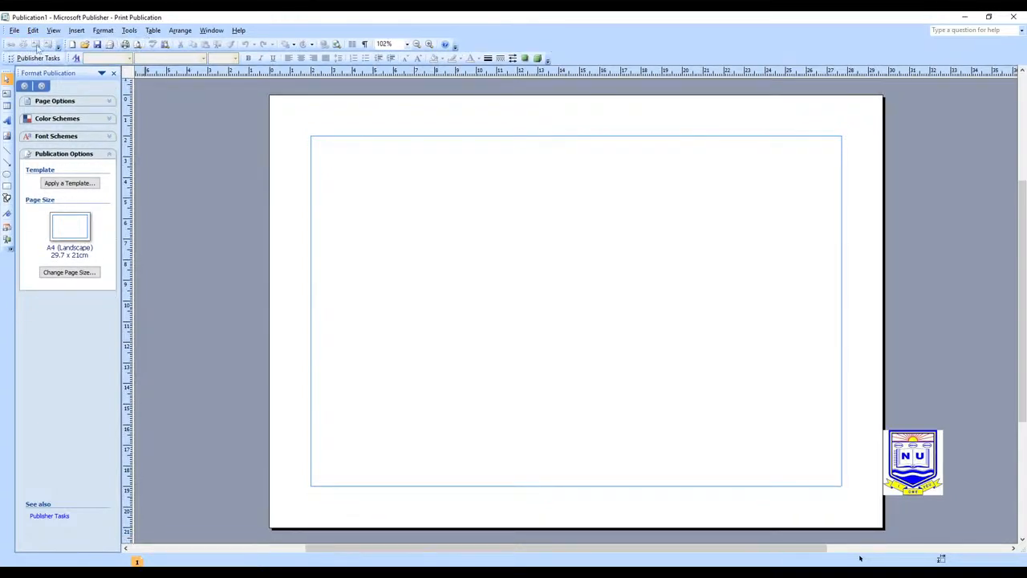
pyautogui.moveTo(64, 45); pyautogui.dragTo(421, 58)
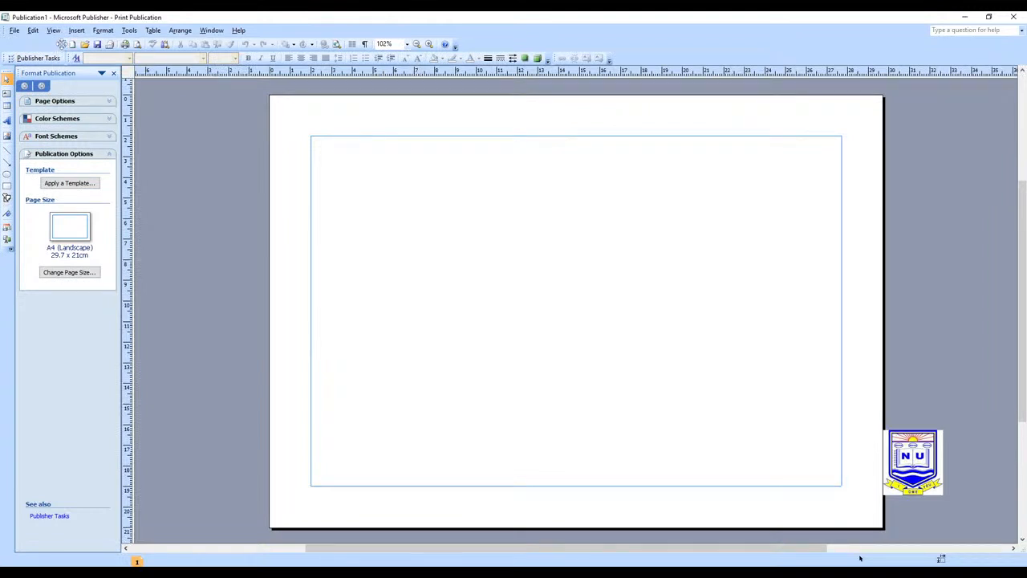
pyautogui.moveTo(64, 45); pyautogui.dragTo(2, 45)
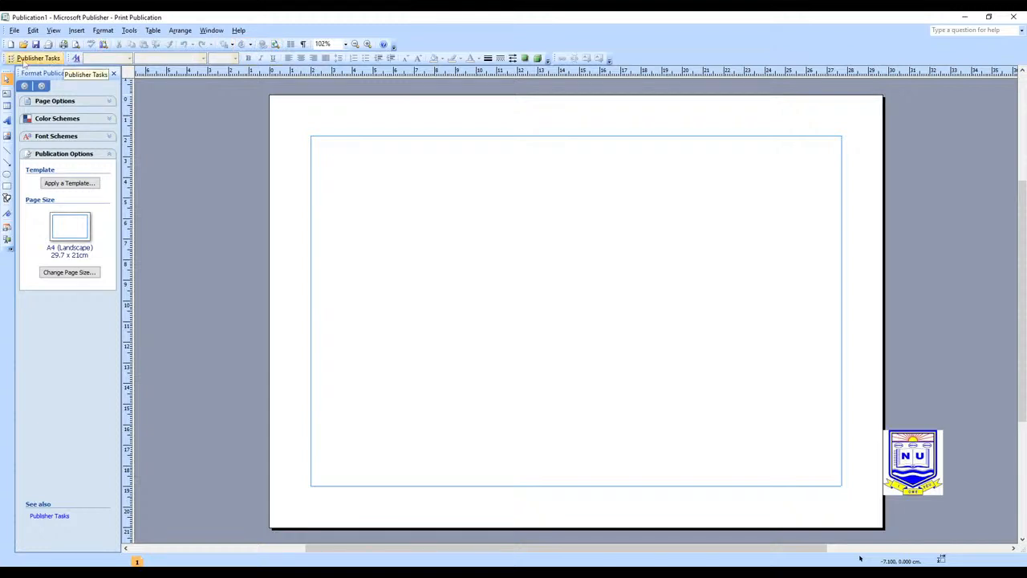
pyautogui.moveTo(7, 58); pyautogui.dragTo(447, 63)
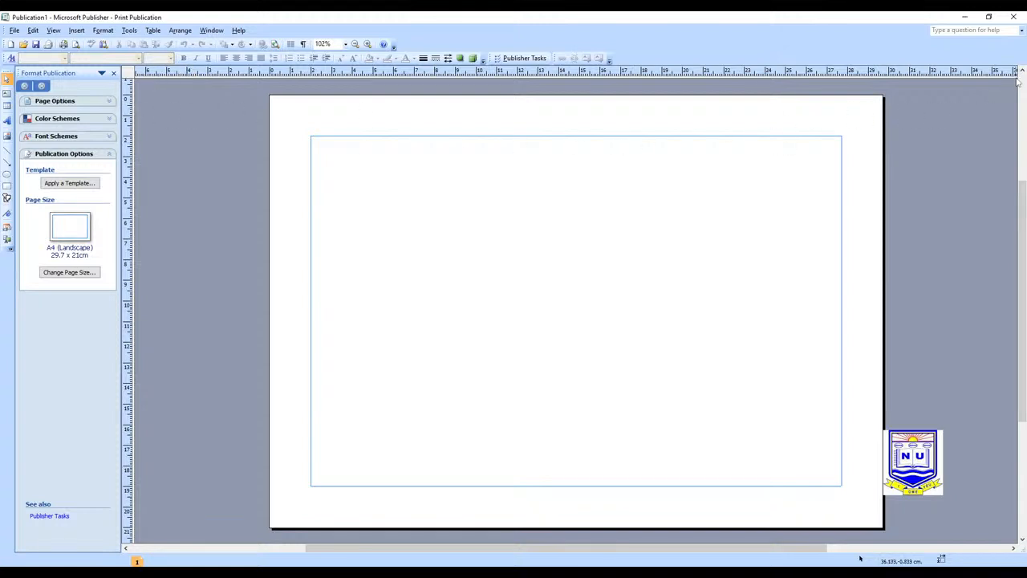
pyautogui.moveTo(1024, 210)
pyautogui.mouseDown()
pyautogui.moveTo(1024, 113)
pyautogui.moveTo(1024, 321)
pyautogui.moveTo(1020, 134)
pyautogui.moveTo(1023, 262)
pyautogui.moveTo(1018, 160)
pyautogui.moveTo(1021, 211)
pyautogui.mouseUp()
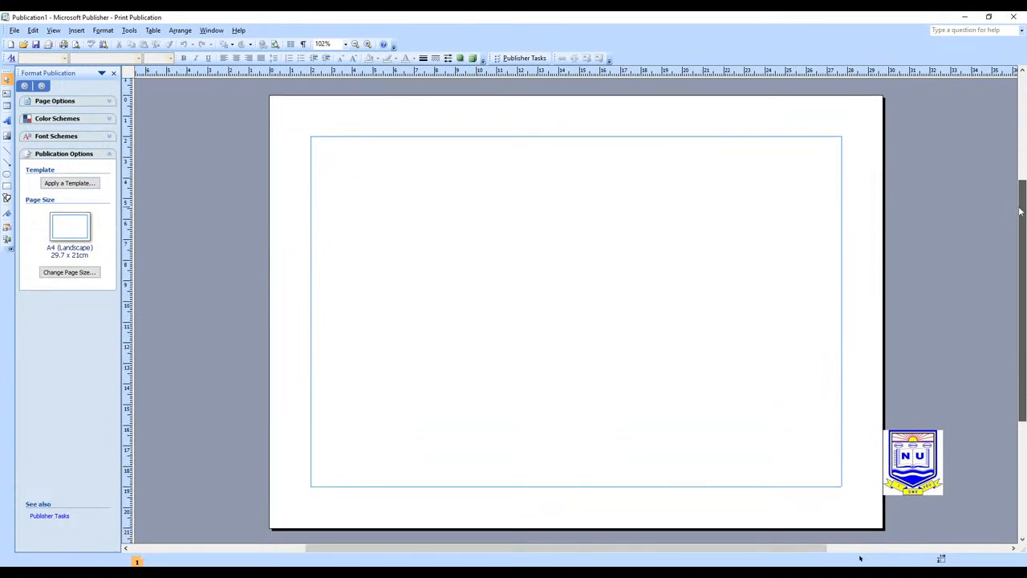
pyautogui.moveTo(1021, 211); pyautogui.dragTo(1022, 216)
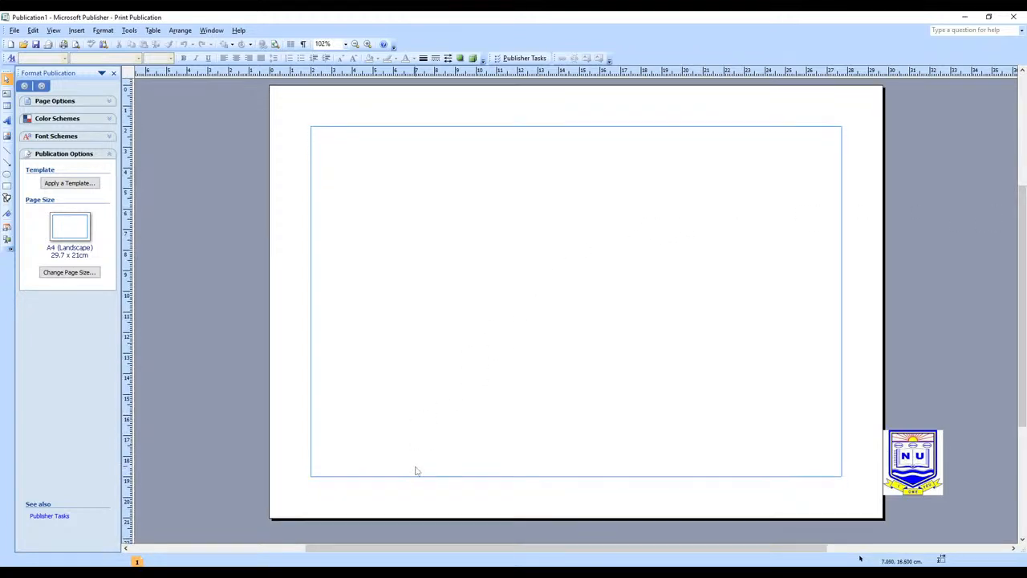
pyautogui.moveTo(517, 552)
pyautogui.mouseDown()
pyautogui.moveTo(378, 553)
pyautogui.moveTo(599, 556)
pyautogui.moveTo(514, 558)
pyautogui.mouseUp()
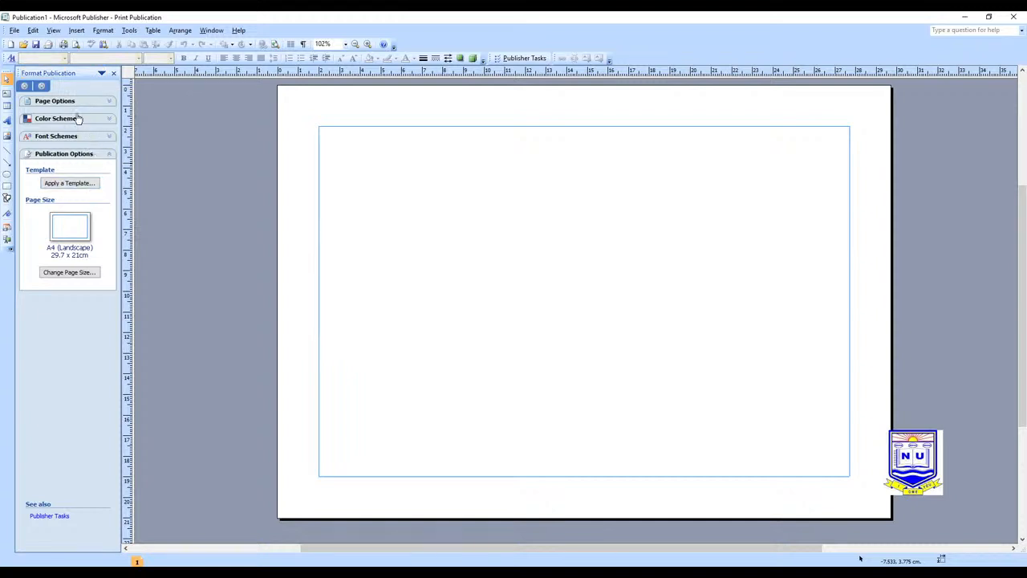
# Show the Clip Art, Page Options and Design Checker task panes one after another, leaving Design Checker displayed
pyautogui.click(102, 74)
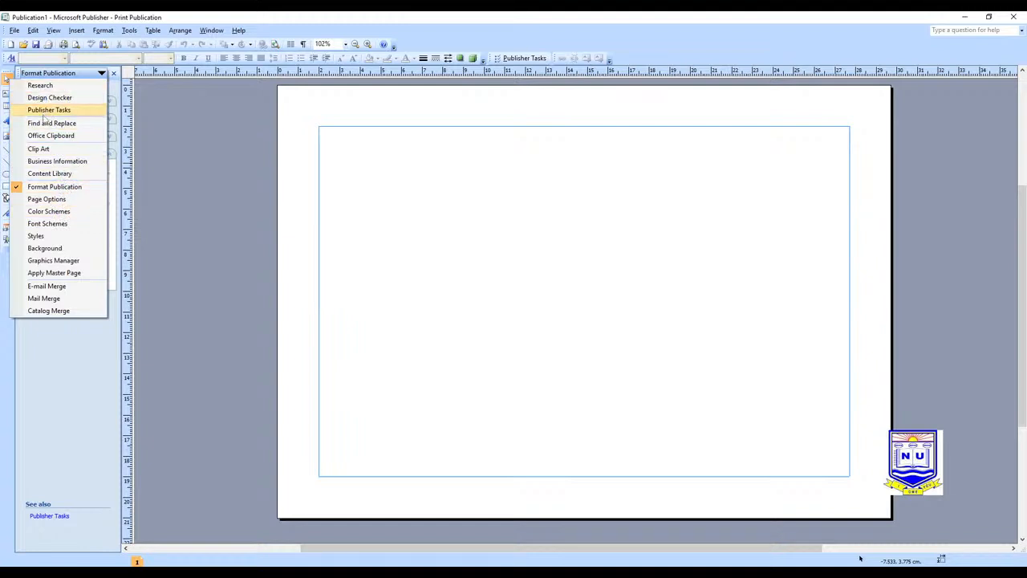
pyautogui.click(44, 154)
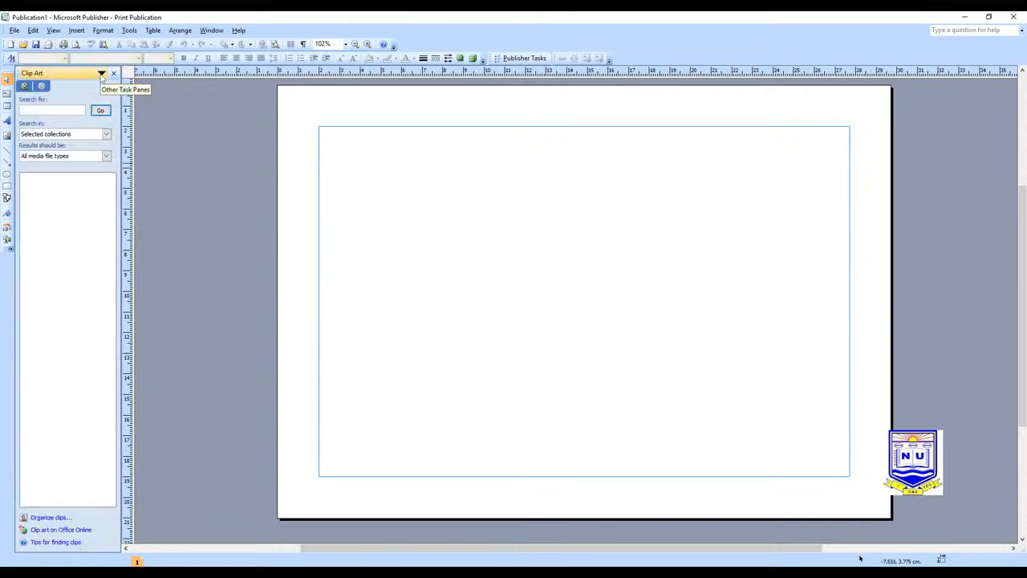
pyautogui.click(102, 75)
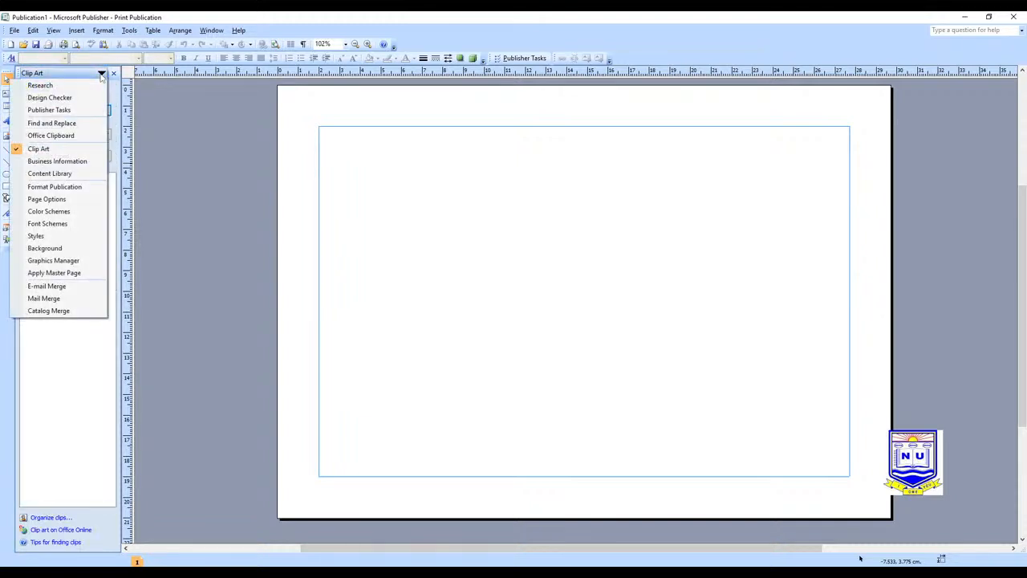
pyautogui.click(65, 203)
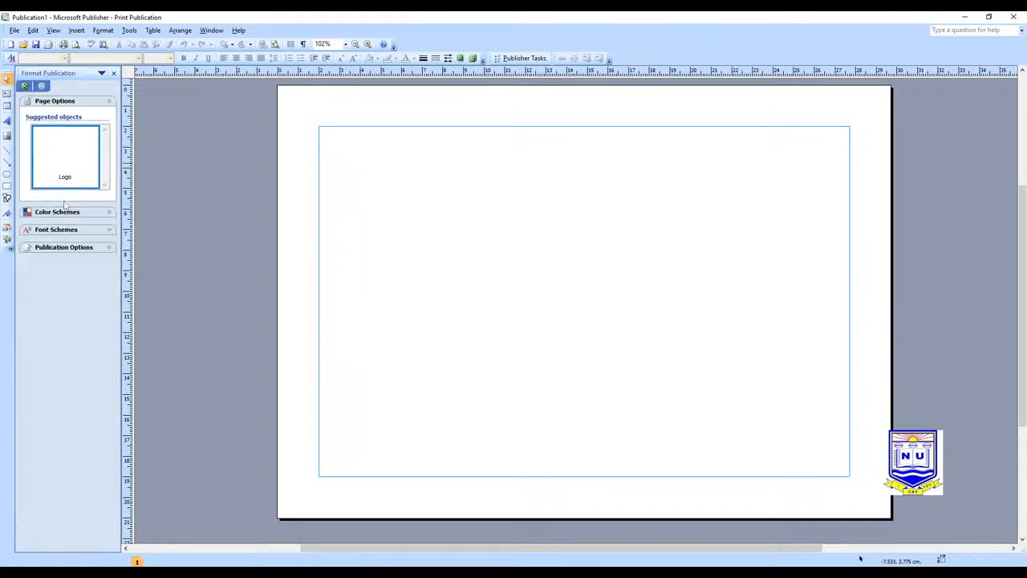
pyautogui.click(102, 74)
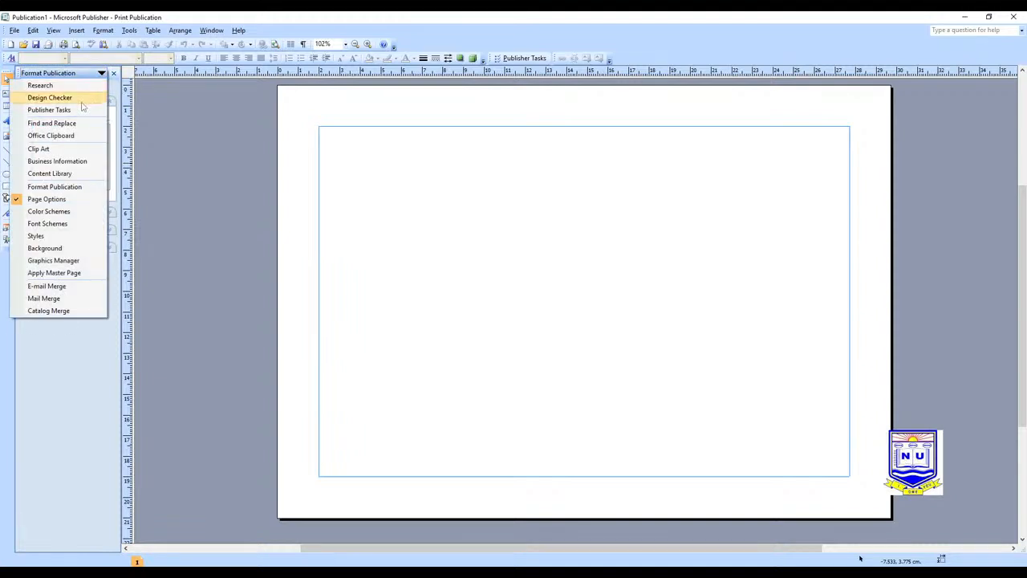
pyautogui.click(80, 101)
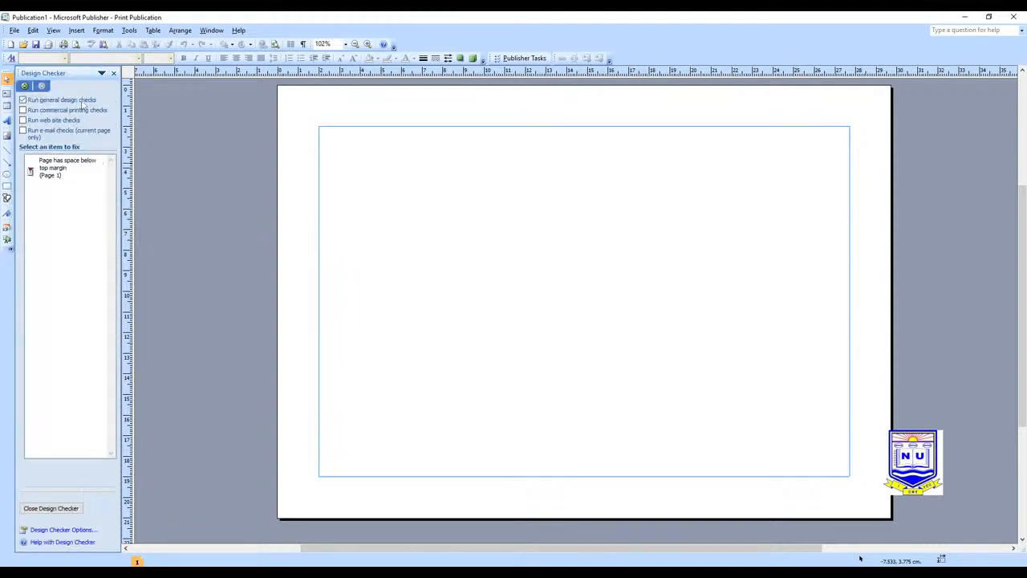
pyautogui.click(101, 74)
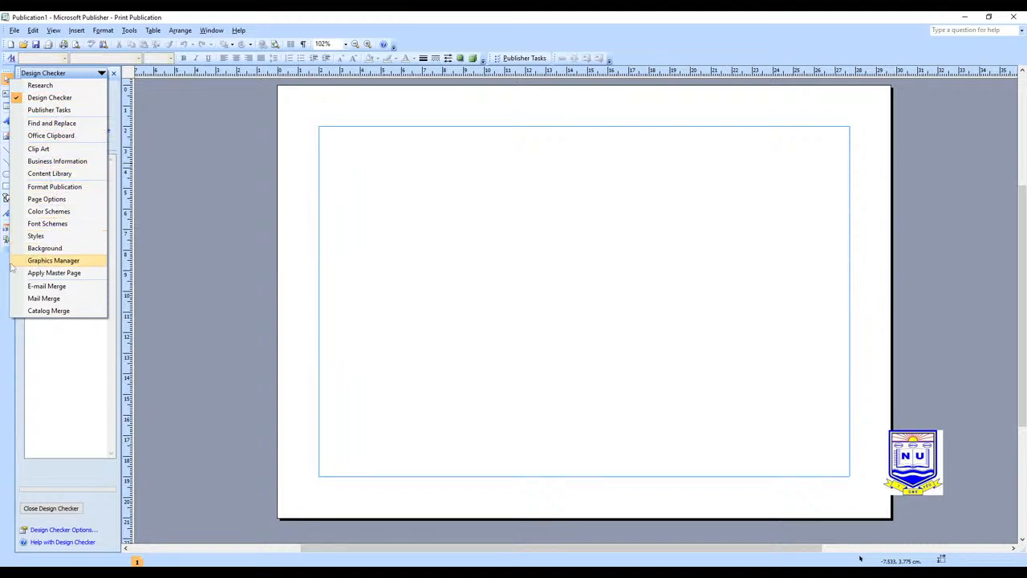
pyautogui.click(3, 321)
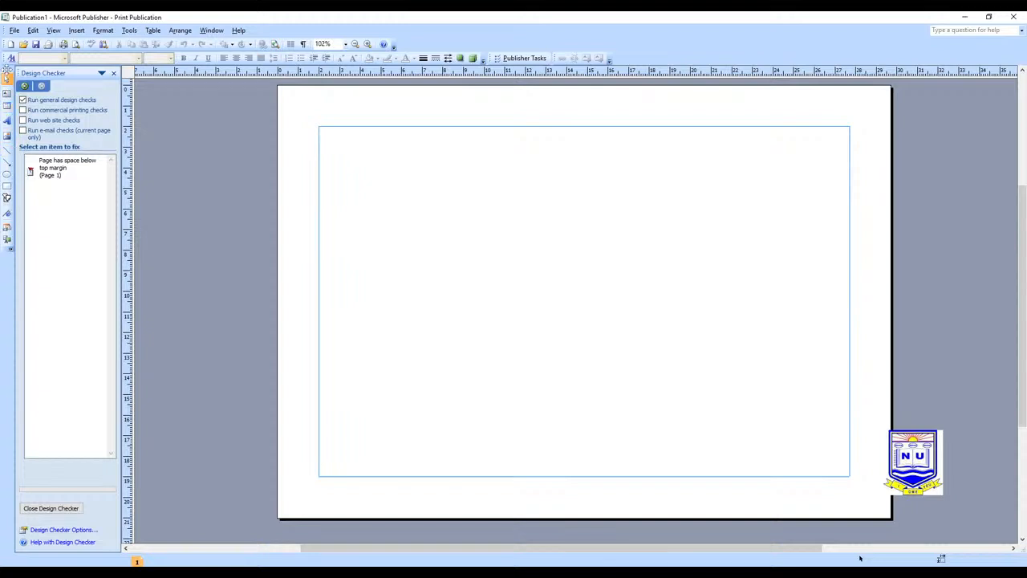
# Float the Objects toolbar beside the page and switch its Text Box tool on and off
pyautogui.moveTo(6, 70); pyautogui.dragTo(166, 137)
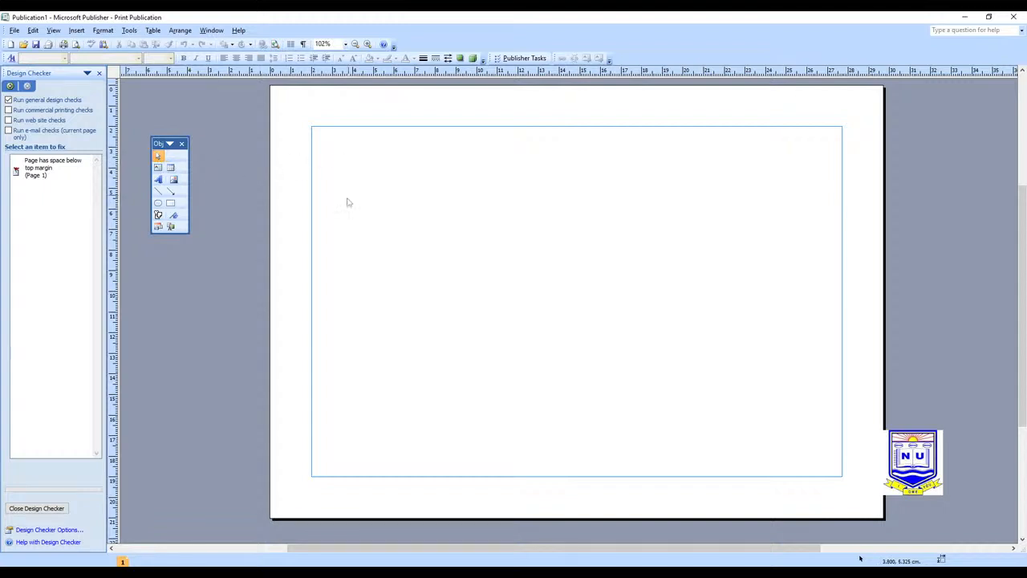
pyautogui.click(158, 169)
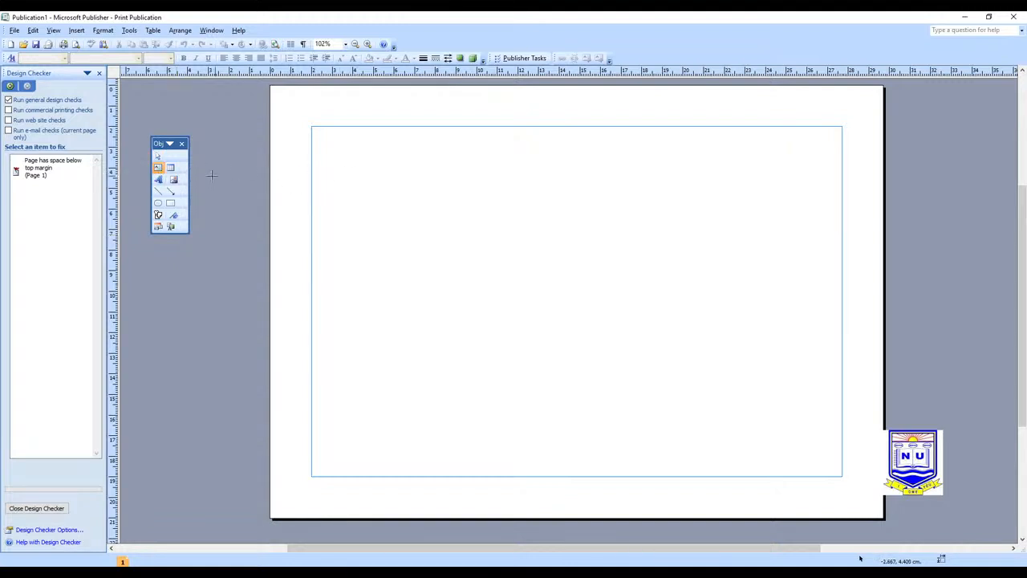
pyautogui.click(160, 169)
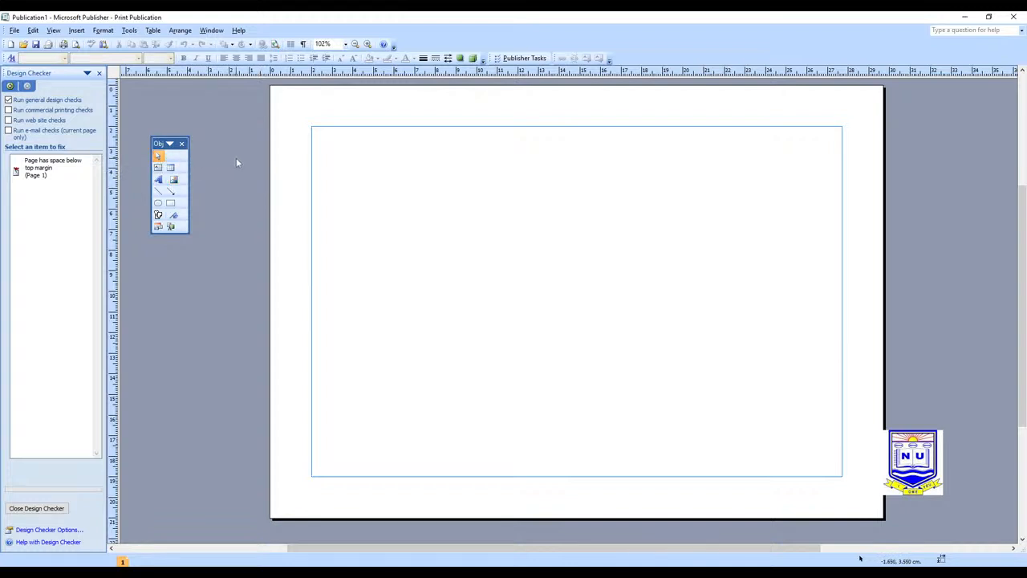
# Draw a text box about 7.6 × 4.2 cm near the page's upper-left margin and enter "PUBLISHING USING MICROSOFT PUBLISHER"
pyautogui.click(159, 169)
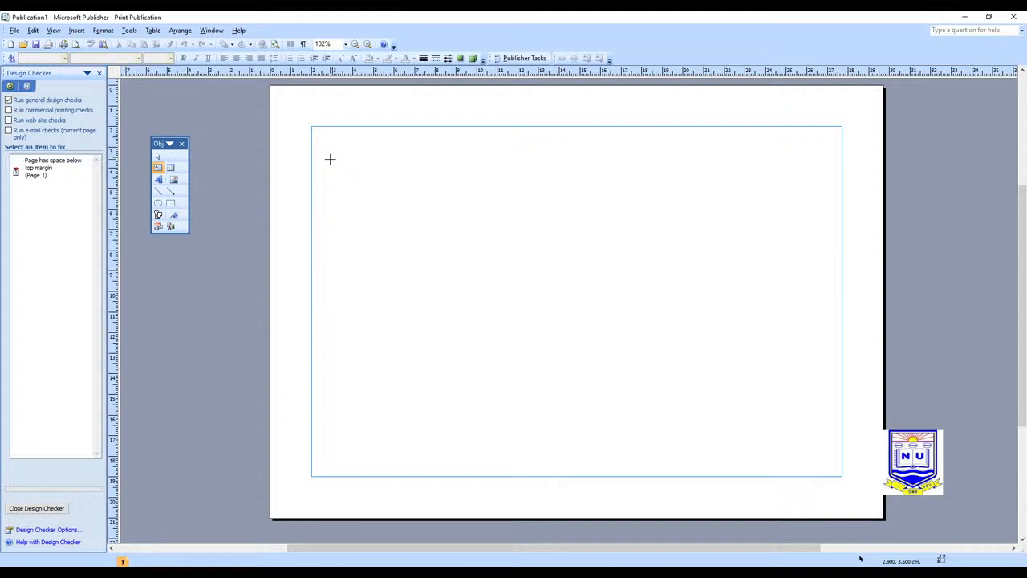
pyautogui.moveTo(329, 159); pyautogui.dragTo(486, 246)
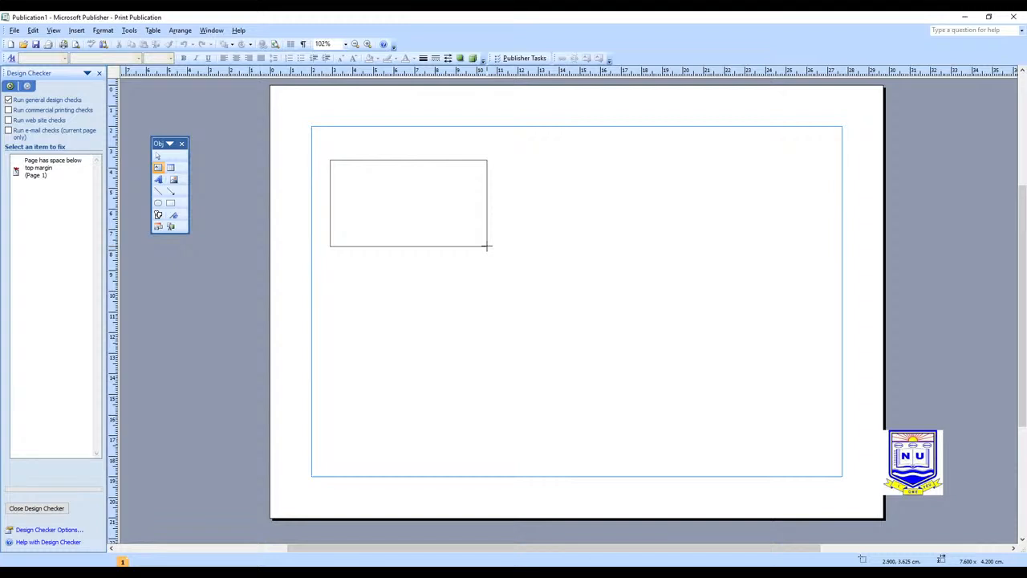
pyautogui.moveTo(486, 247); pyautogui.dragTo(486, 247)
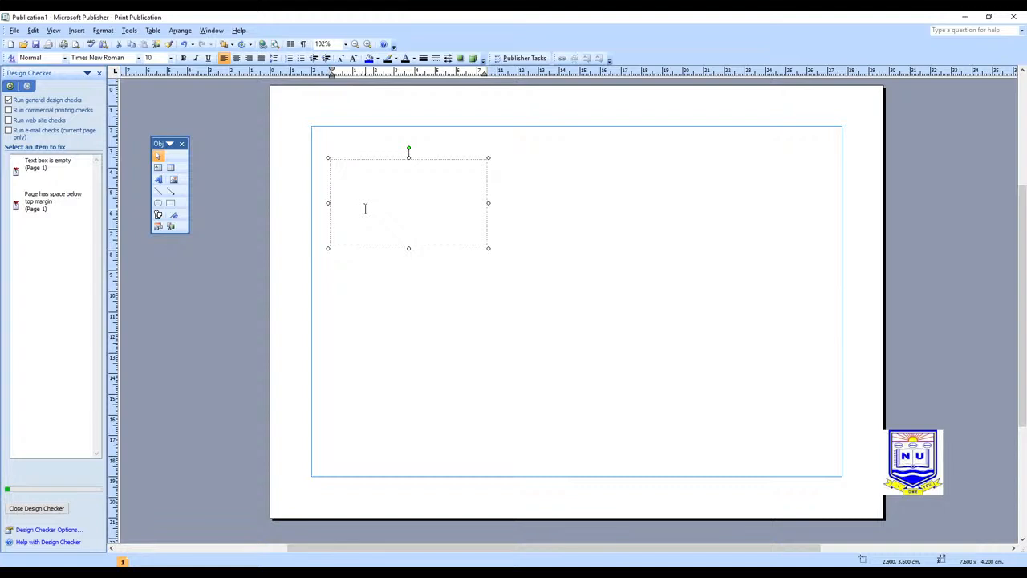
pyautogui.write('UBLISHING USING MIC')
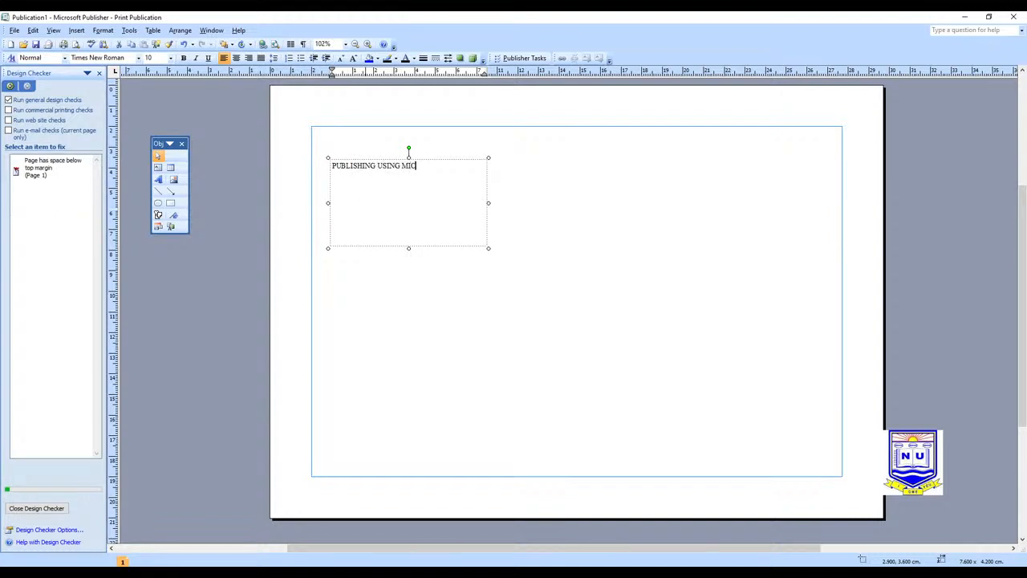
pyautogui.write('ROSOFT PUBLISHER')
# Move the text box to about 4.4, 7.1 cm on the page and try out its rotation handle
pyautogui.moveTo(367, 155); pyautogui.dragTo(343, 156)
pyautogui.moveTo(361, 192); pyautogui.dragTo(379, 231)
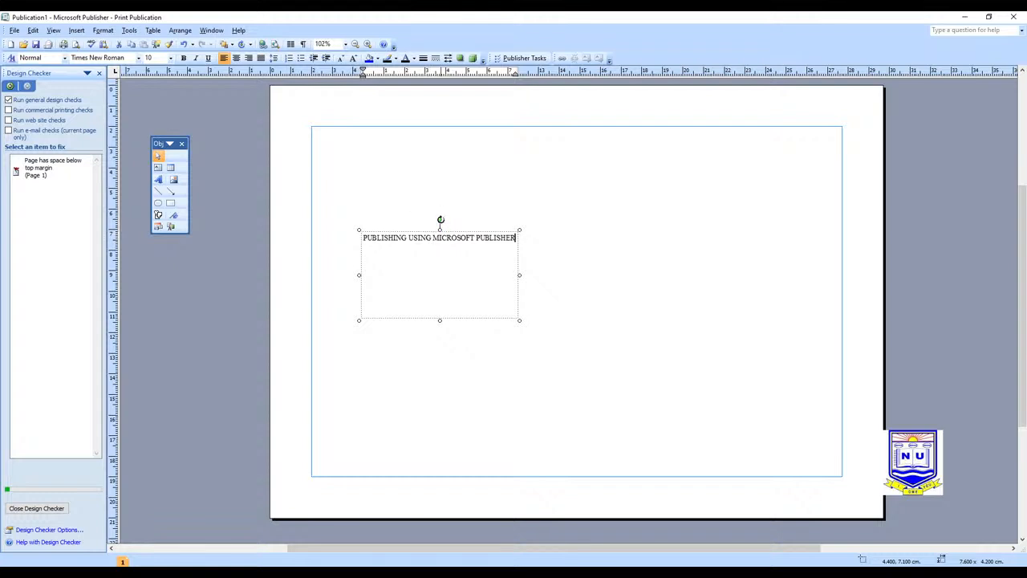
pyautogui.moveTo(440, 220)
pyautogui.mouseDown()
pyautogui.moveTo(422, 242)
pyautogui.moveTo(437, 212)
pyautogui.moveTo(477, 231)
pyautogui.moveTo(443, 206)
pyautogui.mouseUp()
# Make all the text in the box bold and increase its font size to 14, 18 and finally 50
pyautogui.moveTo(365, 239); pyautogui.dragTo(518, 239)
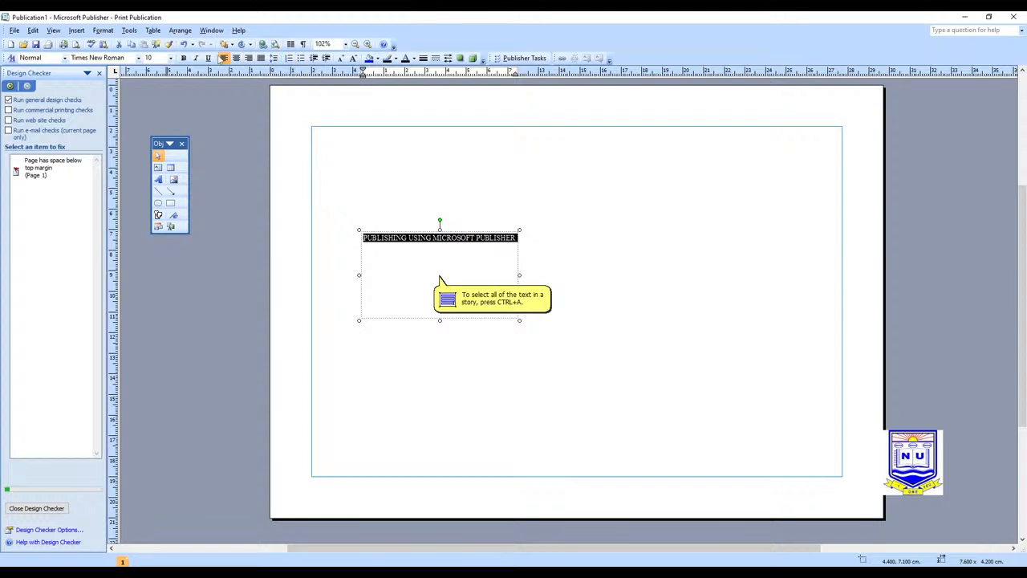
pyautogui.click(184, 59)
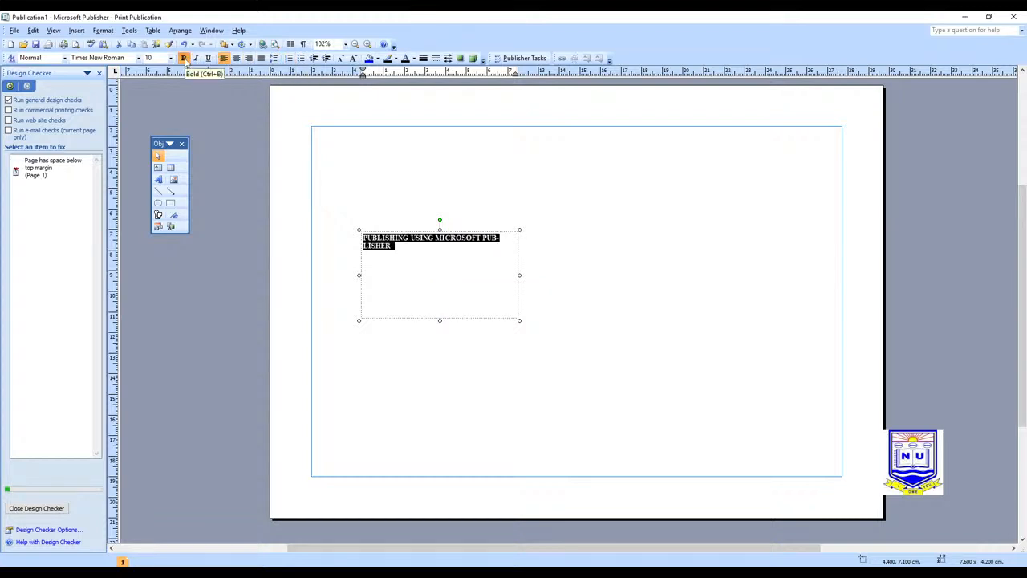
pyautogui.click(170, 58)
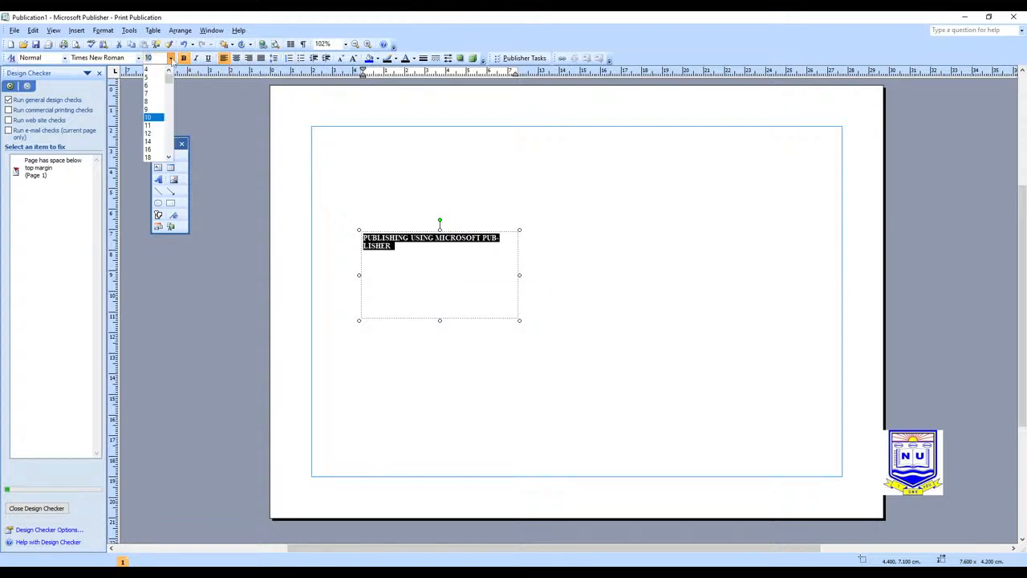
pyautogui.click(148, 141)
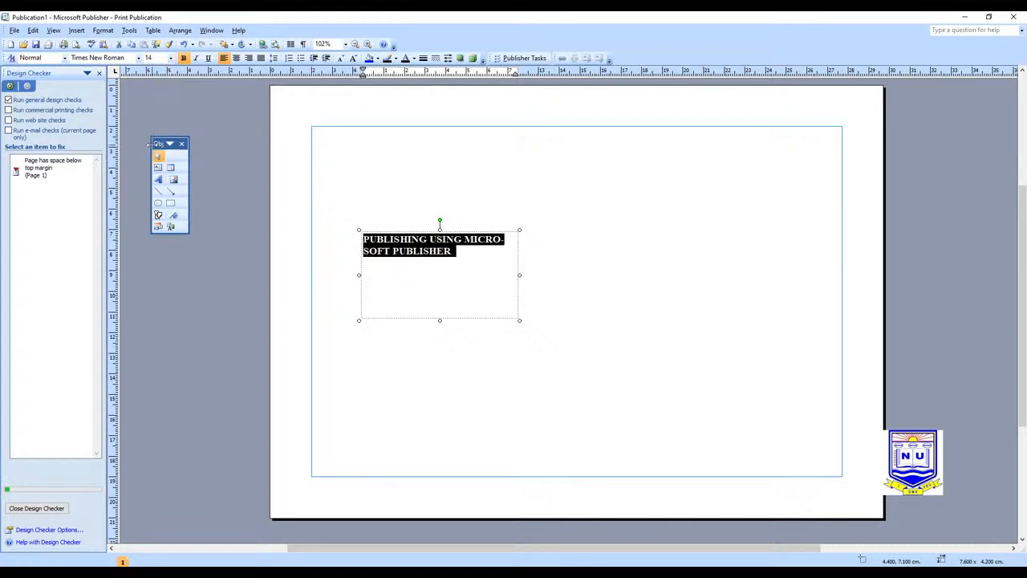
pyautogui.click(170, 58)
pyautogui.click(154, 153)
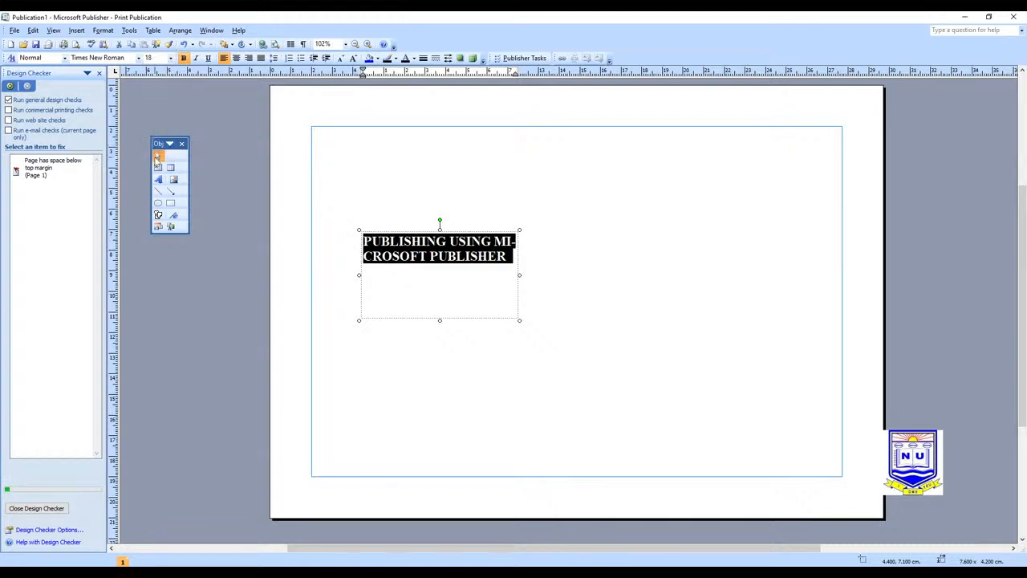
pyautogui.click(155, 57)
pyautogui.press('Return')
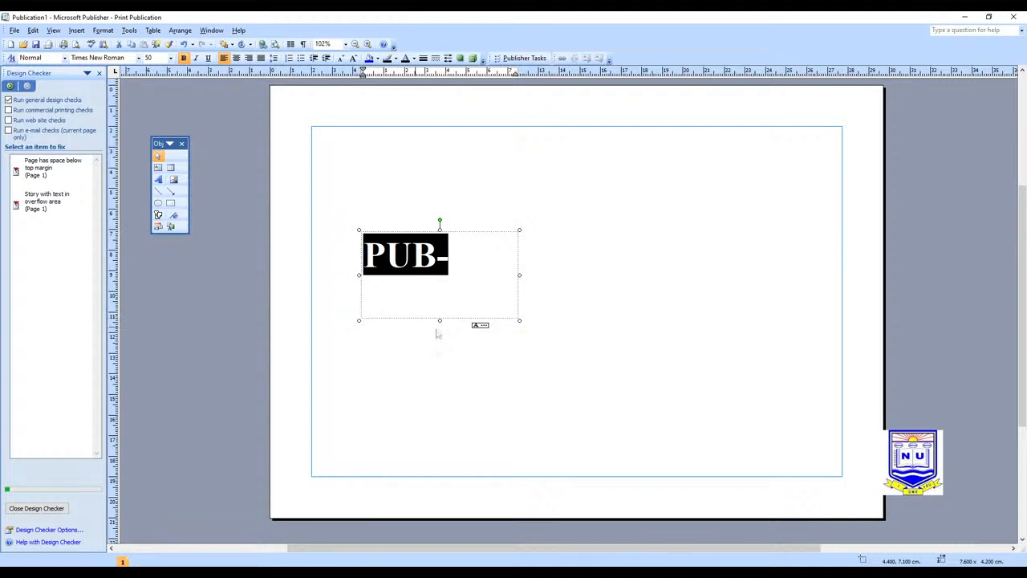
# Resize the text box to about 16.5 × 7 cm so the enlarged text fits inside
pyautogui.moveTo(520, 278); pyautogui.dragTo(704, 273)
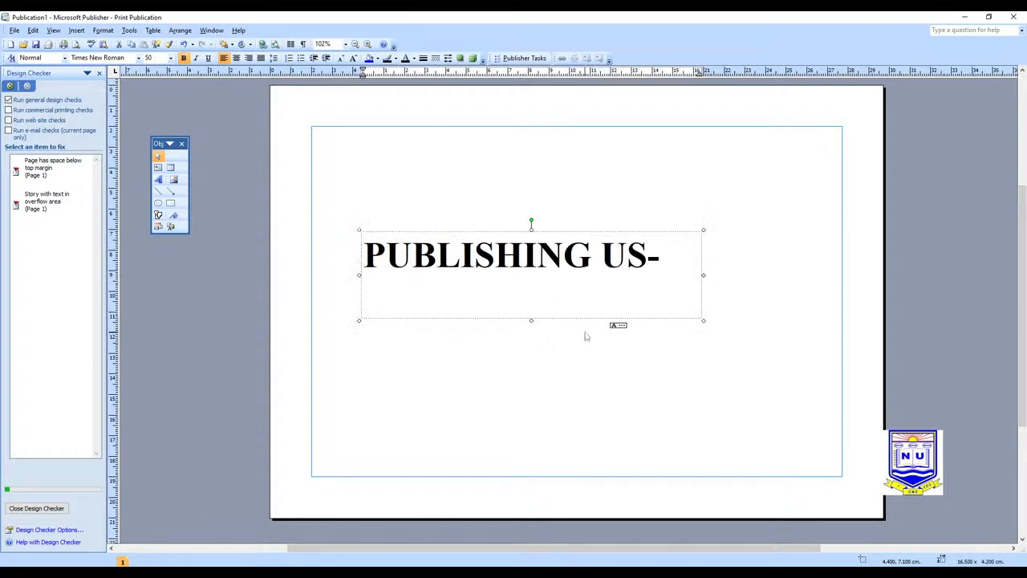
pyautogui.moveTo(534, 322); pyautogui.dragTo(542, 419)
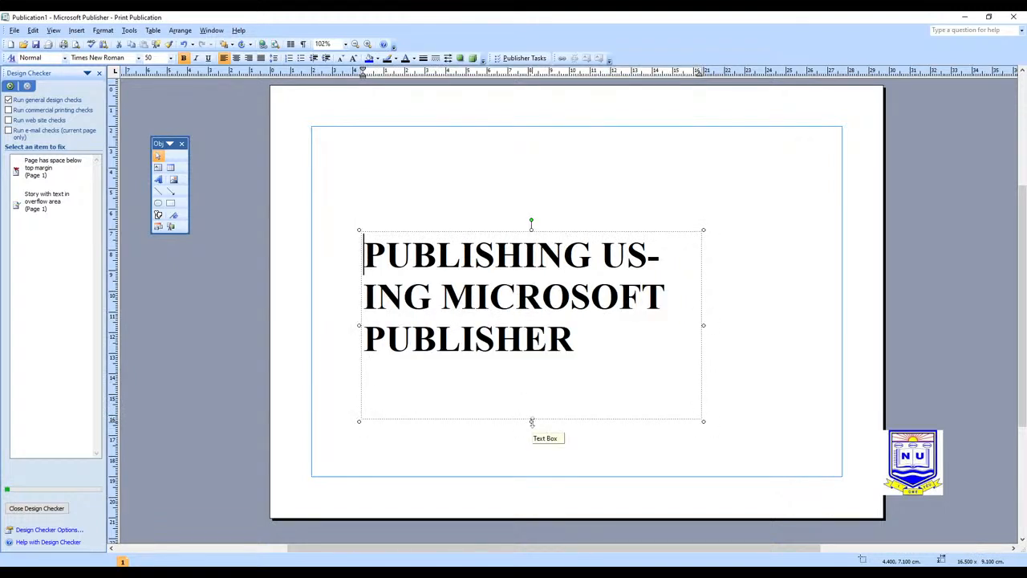
pyautogui.moveTo(532, 421); pyautogui.dragTo(534, 380)
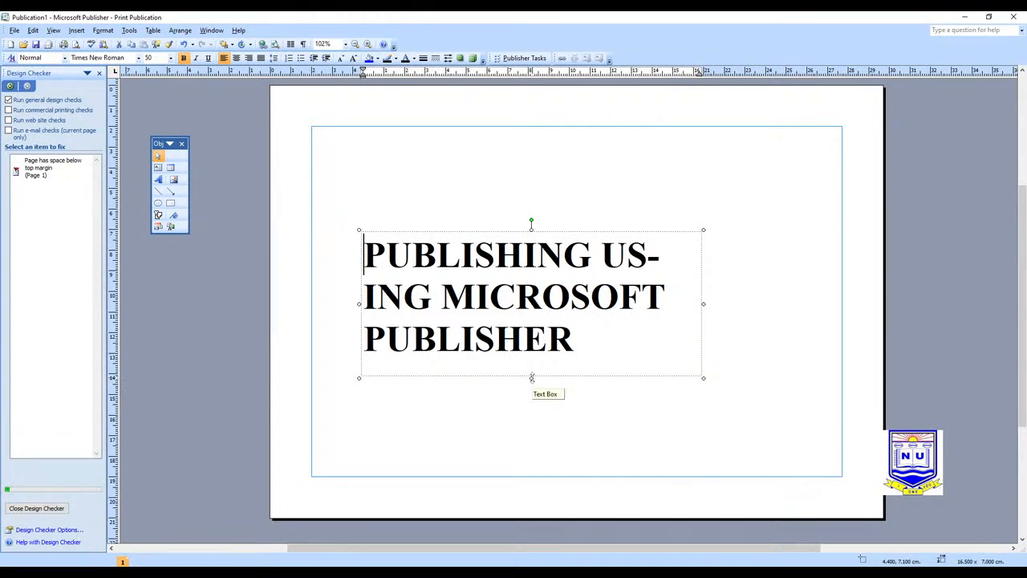
# Narrow the text box to about 14.4 cm, heighten it to about 9.1 cm, widen it again and deselect it
pyautogui.click(698, 304)
pyautogui.moveTo(698, 303); pyautogui.dragTo(660, 303)
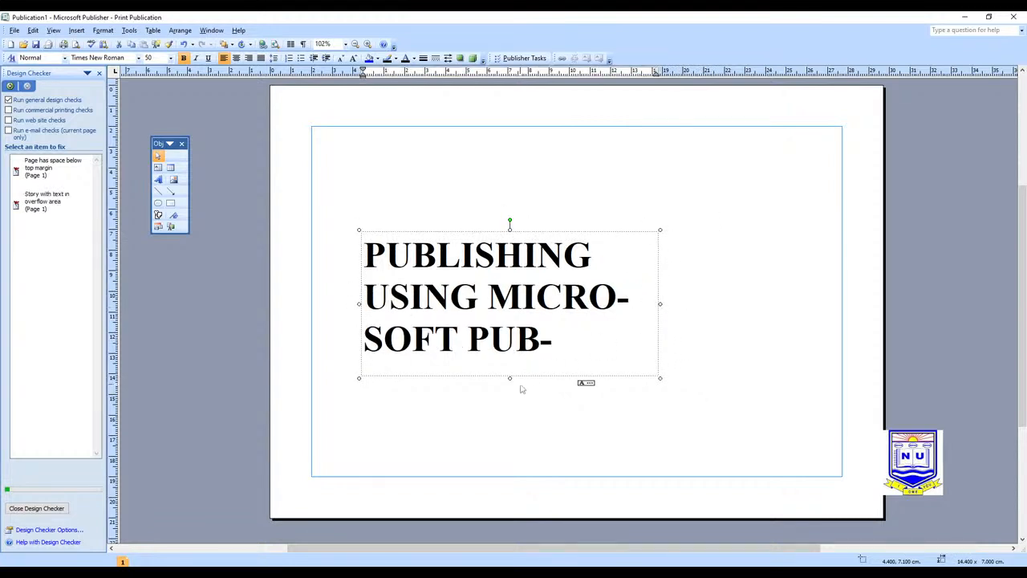
pyautogui.moveTo(510, 378); pyautogui.dragTo(511, 419)
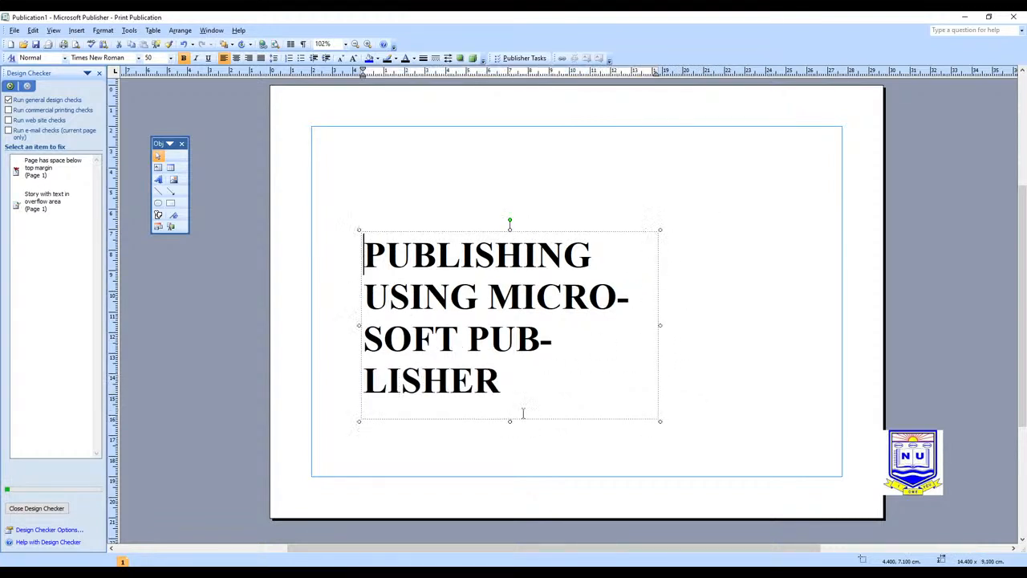
pyautogui.moveTo(660, 325); pyautogui.dragTo(714, 324)
pyautogui.click(518, 447)
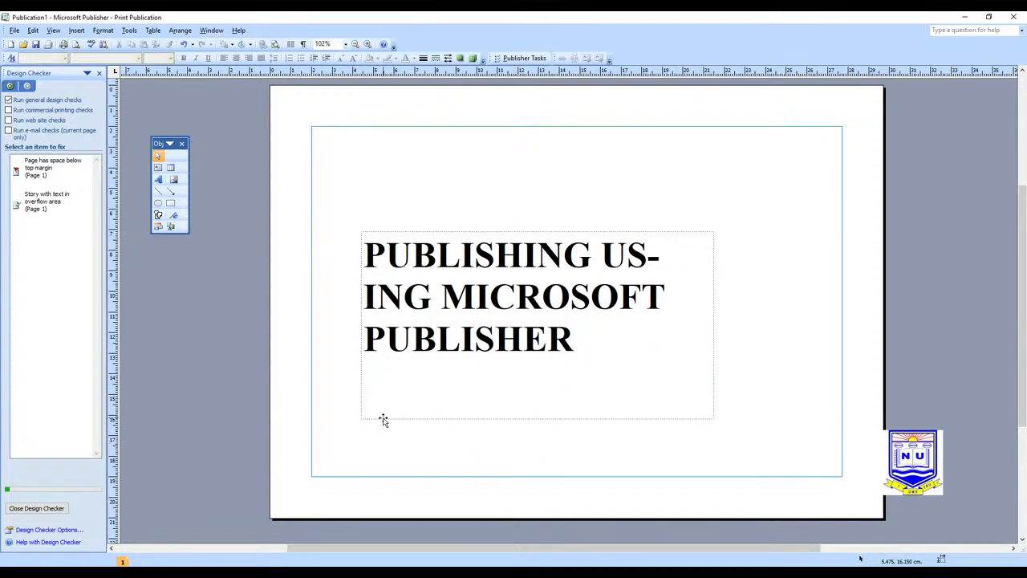
# Move the heading text box into the upper-left corner of the page's margin area and deselect it
pyautogui.click(447, 233)
pyautogui.moveTo(447, 233); pyautogui.dragTo(401, 138)
pyautogui.click(427, 378)
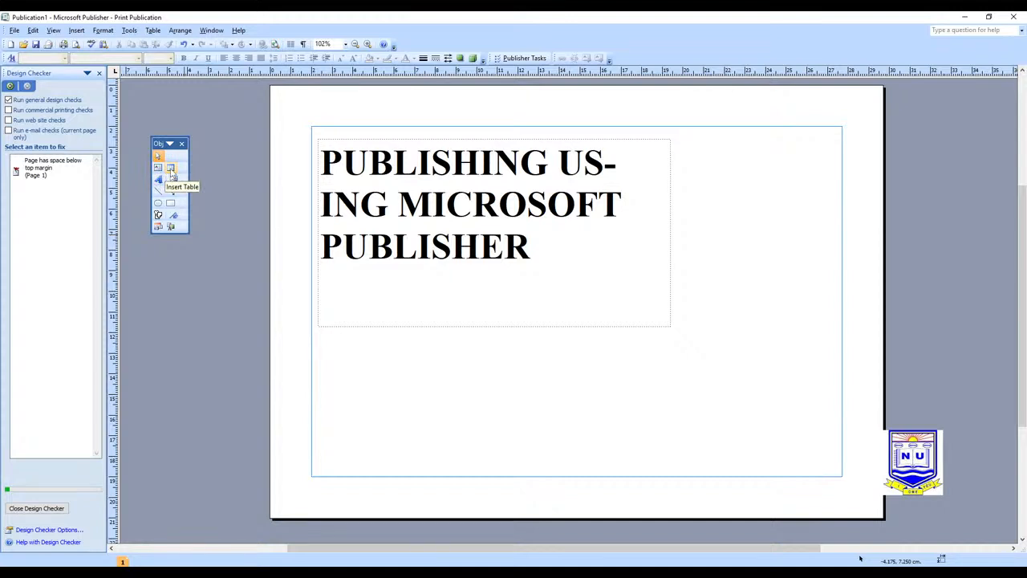
# Draw a table frame of about 10.2 × 6.2 cm below the heading text box, with 5 rows and 3 columns
pyautogui.click(171, 169)
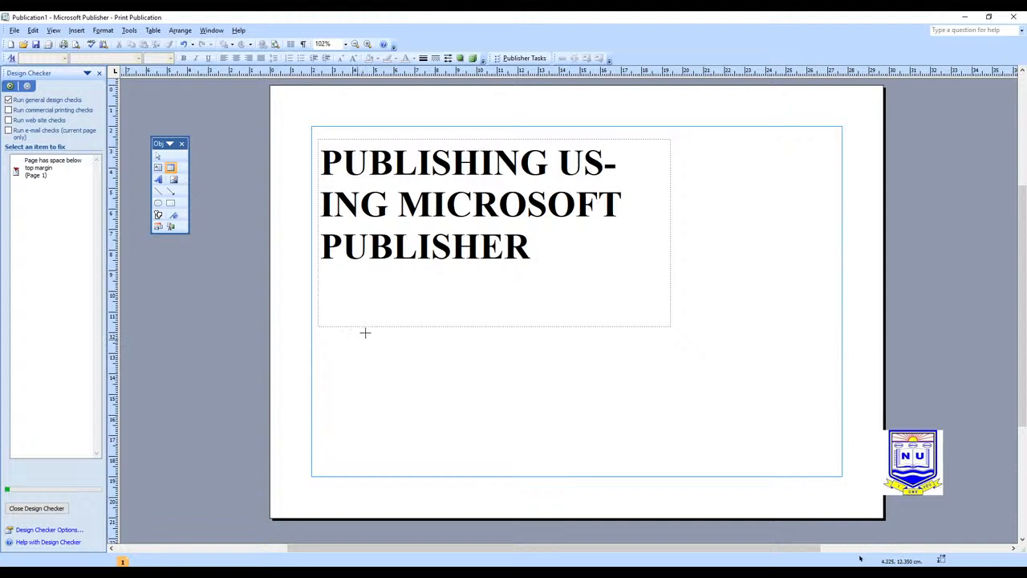
pyautogui.moveTo(350, 335); pyautogui.dragTo(560, 463)
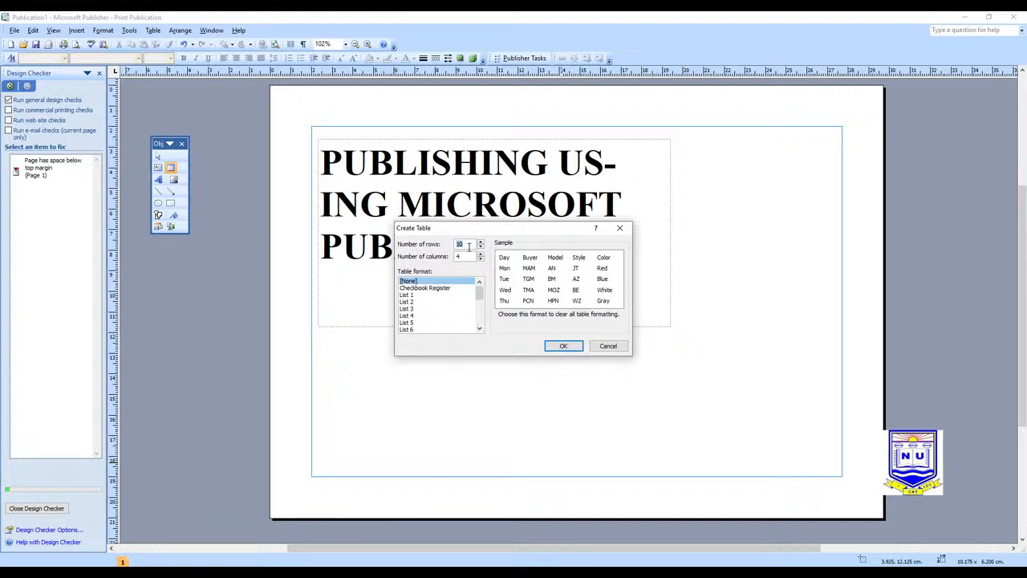
pyautogui.write('5')
pyautogui.moveTo(472, 244); pyautogui.dragTo(449, 244)
pyautogui.write('5')
# Preview the Checkbook Register and List table formats, and create the table with the List 3 format
pyautogui.click(413, 288)
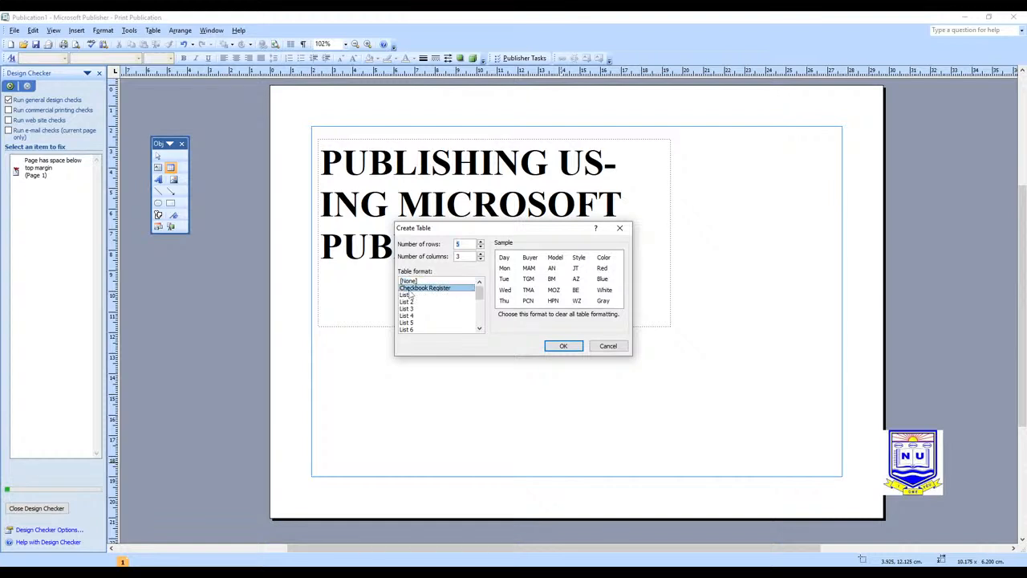
pyautogui.click(407, 296)
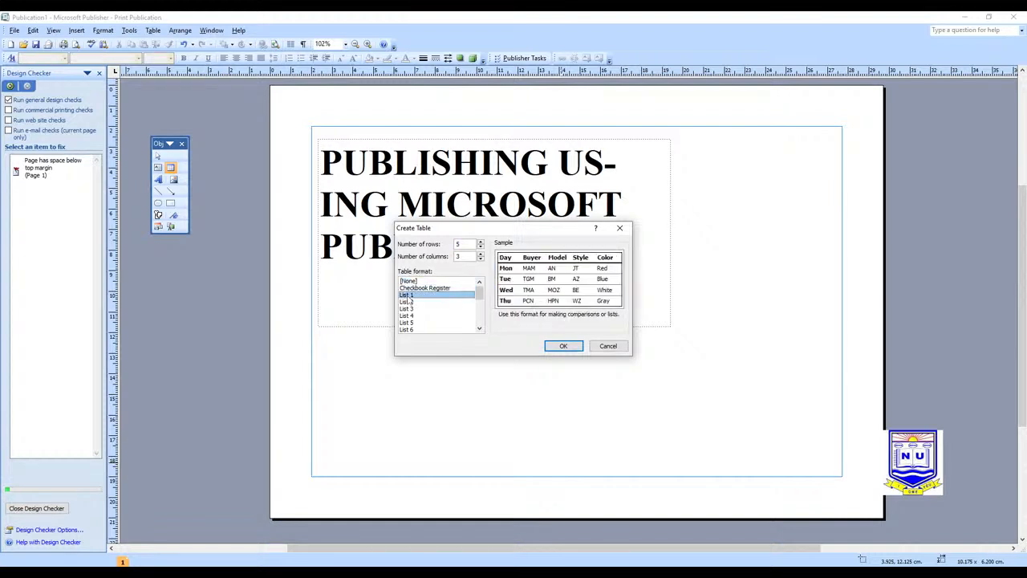
pyautogui.click(407, 304)
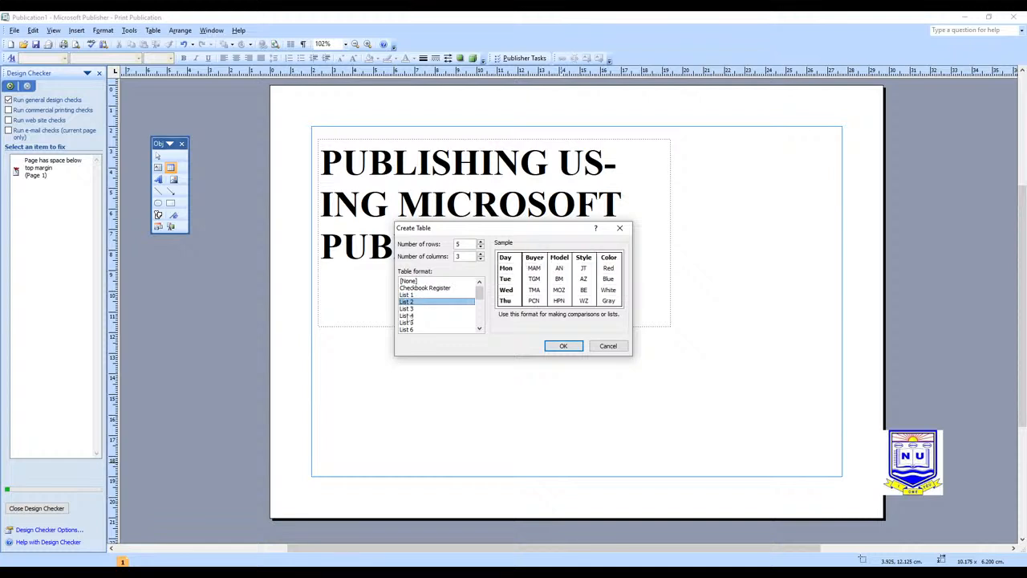
pyautogui.click(407, 316)
pyautogui.click(407, 322)
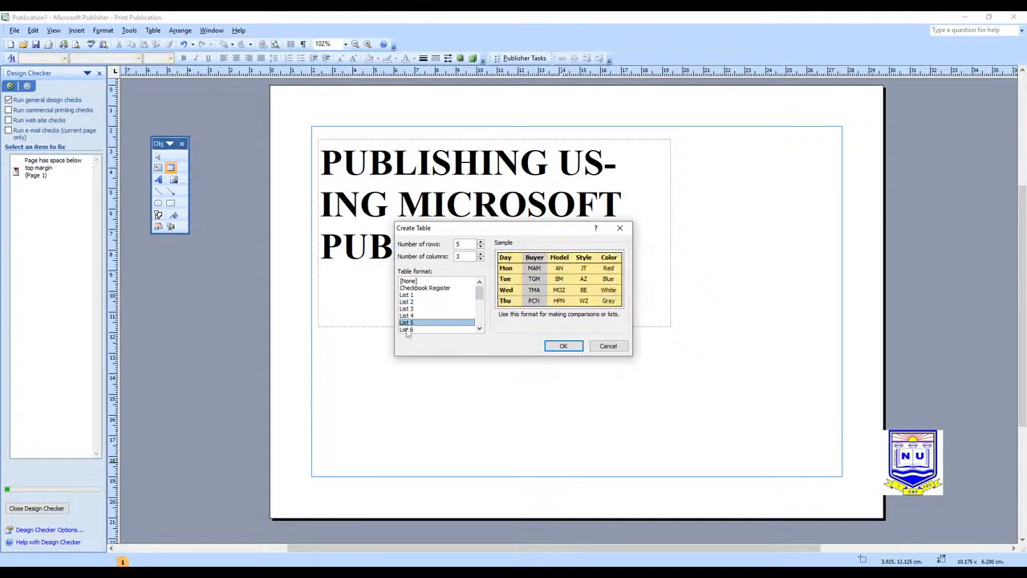
pyautogui.click(409, 329)
pyautogui.click(407, 322)
pyautogui.click(410, 309)
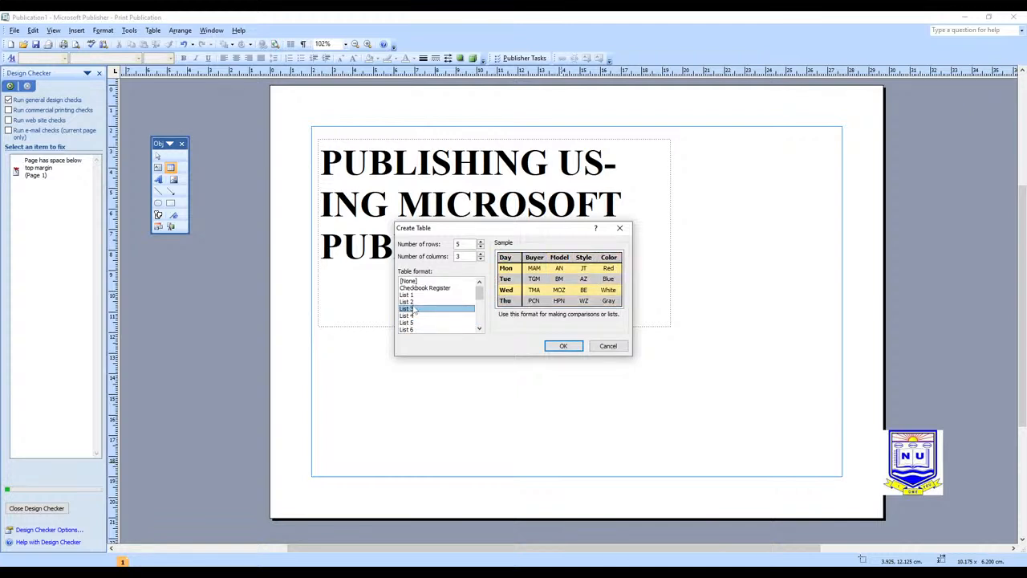
pyautogui.click(562, 347)
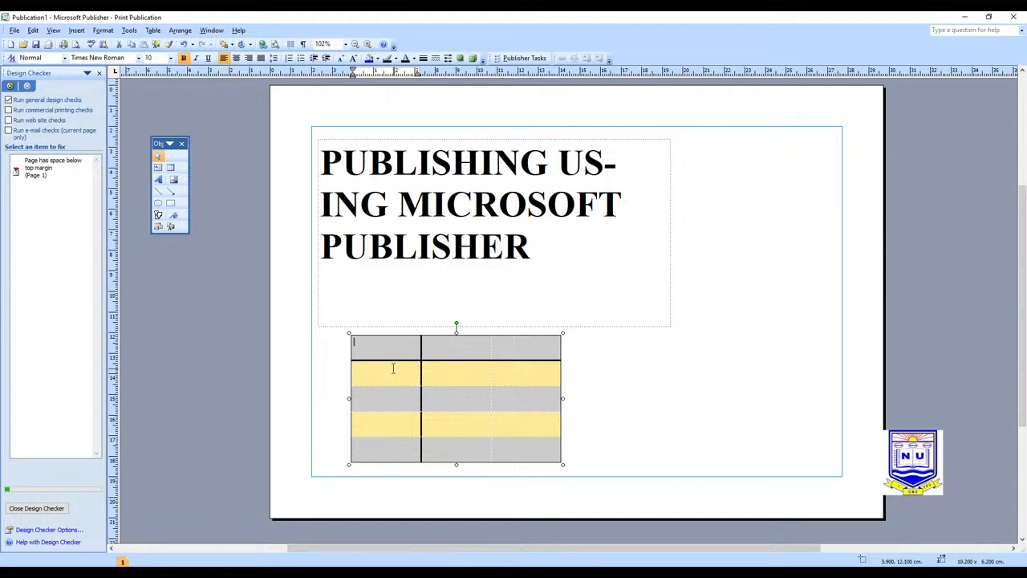
# Fill the table's first row with the headings PUBLICATION, FORMAT and CLASS
pyautogui.write('ICATION')
pyautogui.click(454, 343)
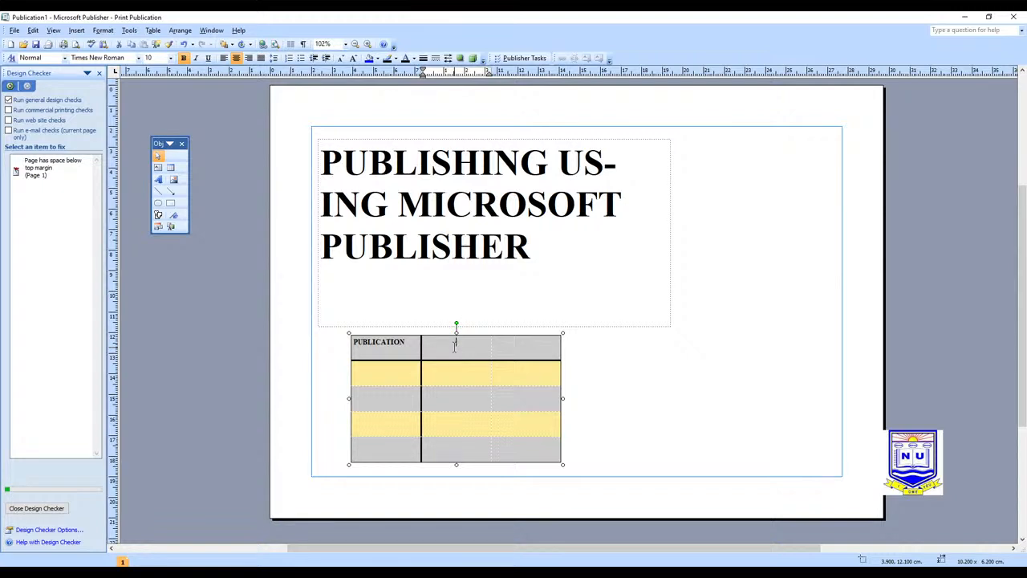
pyautogui.write('FORMAT')
pyautogui.click(509, 346)
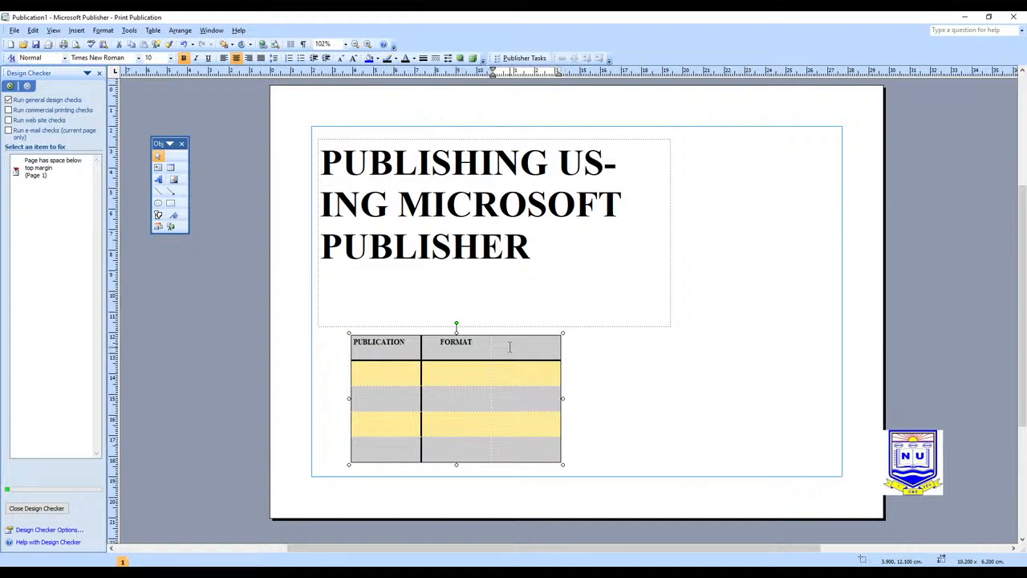
pyautogui.write('CLASS')
pyautogui.click(599, 364)
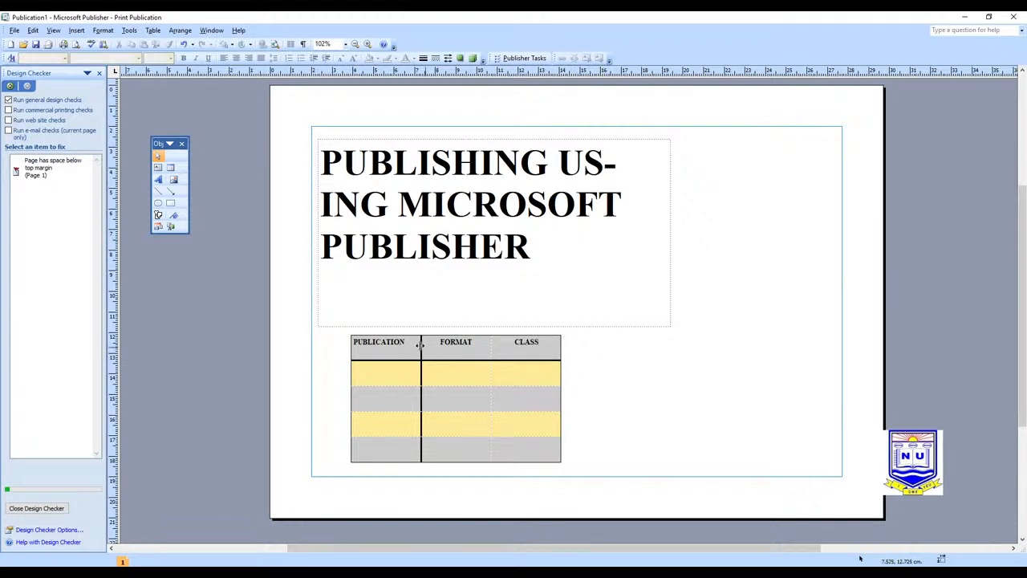
# Resize the table to about 10.3 × 6.4 cm, extending it towards the page's left margin, and deselect it
pyautogui.click(350, 334)
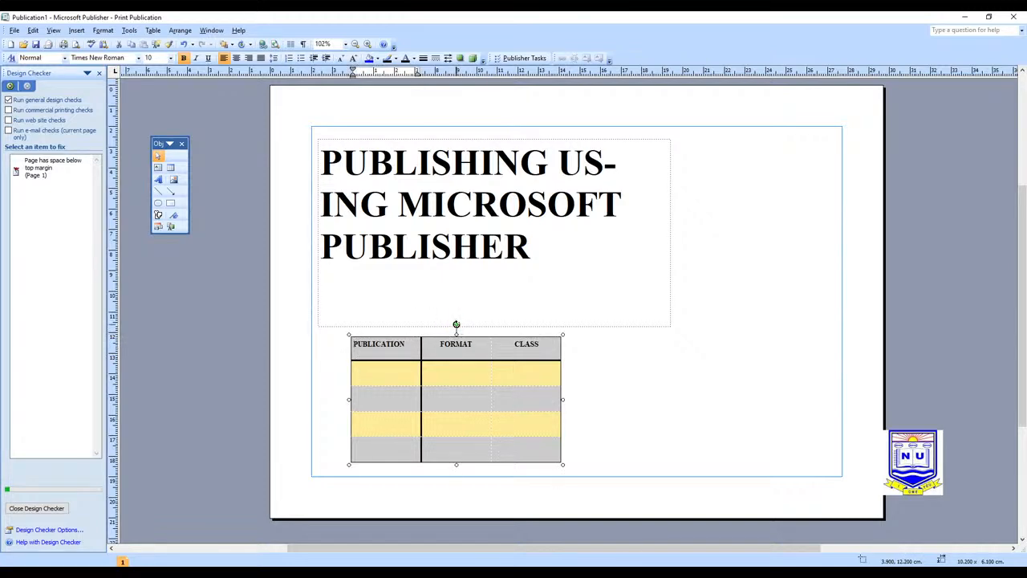
pyautogui.moveTo(434, 329); pyautogui.dragTo(455, 325)
pyautogui.moveTo(347, 334)
pyautogui.mouseDown()
pyautogui.moveTo(417, 377)
pyautogui.moveTo(333, 335)
pyautogui.mouseUp()
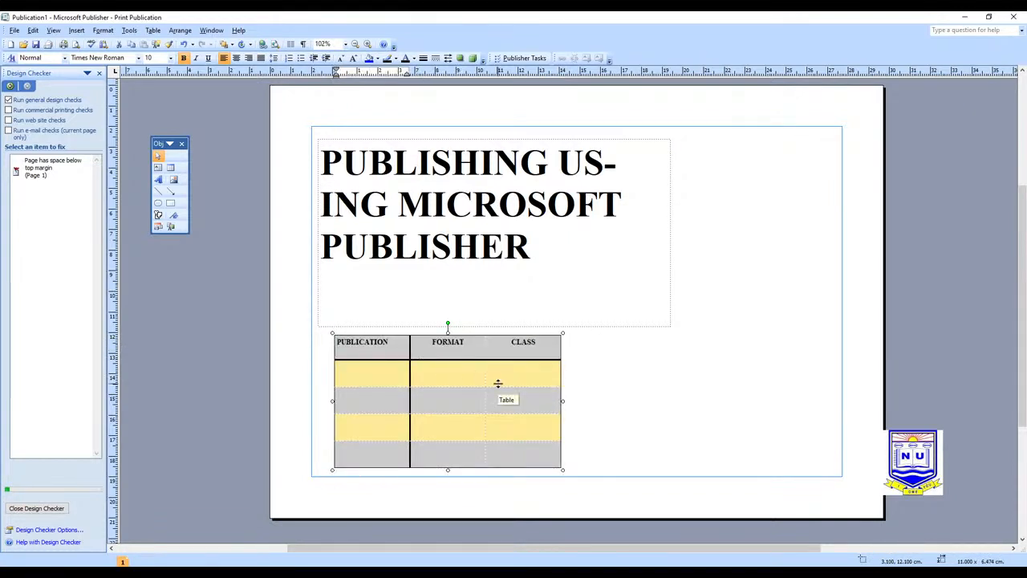
pyautogui.moveTo(448, 471)
pyautogui.mouseDown()
pyautogui.moveTo(448, 423)
pyautogui.moveTo(447, 470)
pyautogui.mouseUp()
pyautogui.moveTo(563, 400)
pyautogui.mouseDown()
pyautogui.moveTo(474, 401)
pyautogui.moveTo(547, 401)
pyautogui.mouseUp()
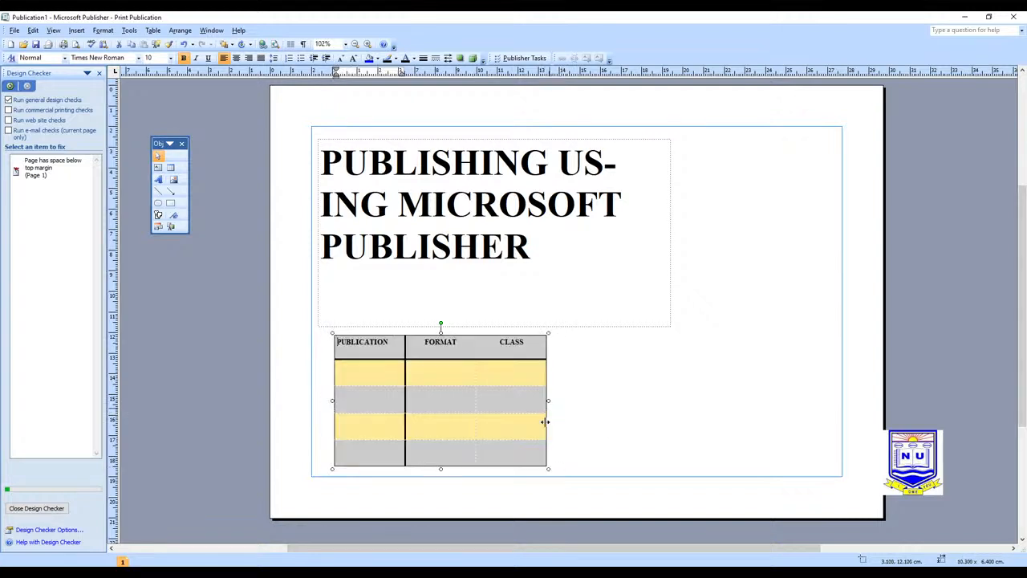
pyautogui.click(576, 449)
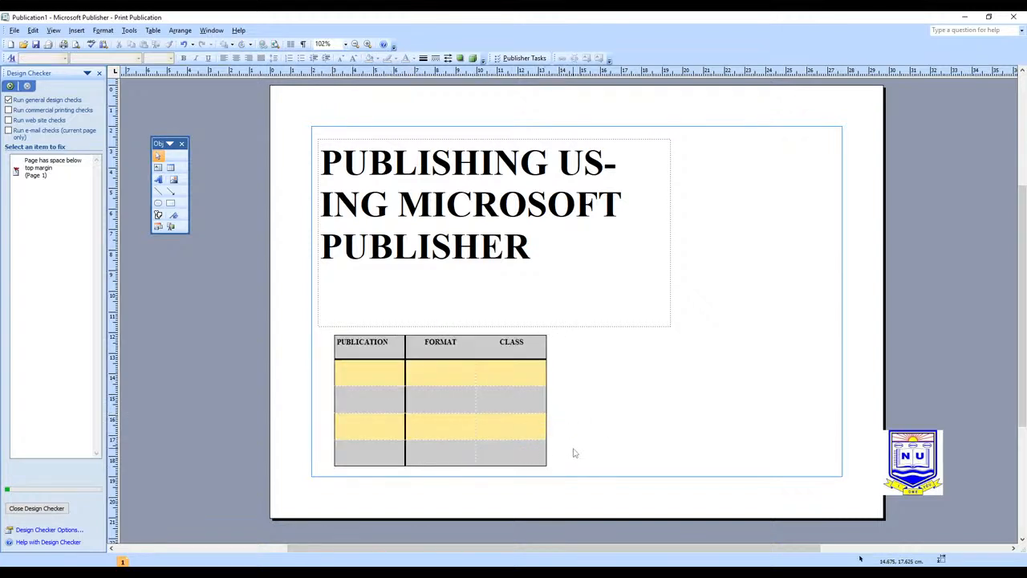
# Shift the column borders to widen the PUBLICATION and FORMAT columns, making the table about 12.7 cm wide, and deselect it
pyautogui.click(453, 401)
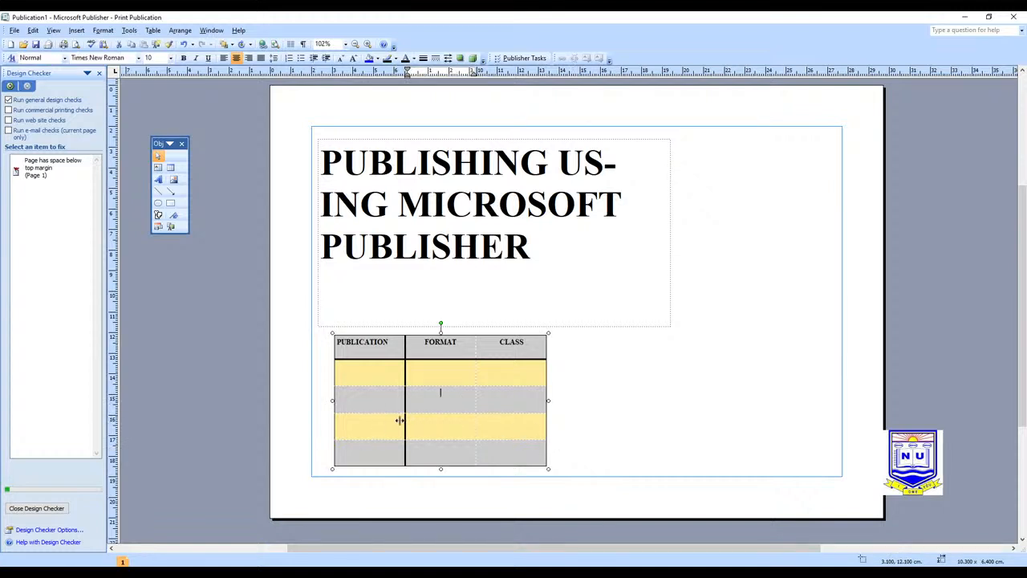
pyautogui.click(409, 392)
pyautogui.click(419, 382)
pyautogui.moveTo(406, 374)
pyautogui.mouseDown()
pyautogui.moveTo(427, 373)
pyautogui.moveTo(399, 373)
pyautogui.mouseUp()
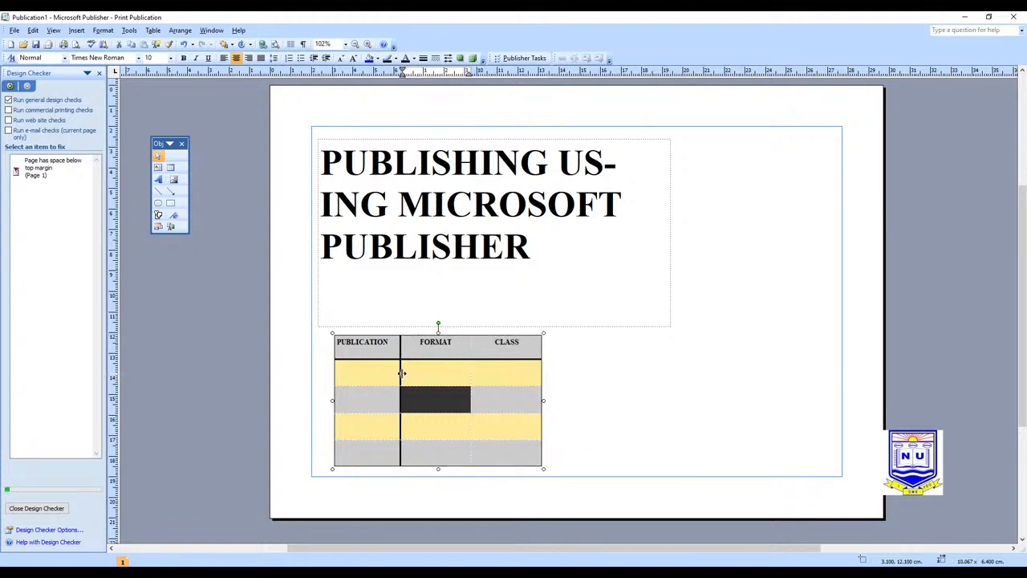
pyautogui.moveTo(470, 369); pyautogui.dragTo(429, 370)
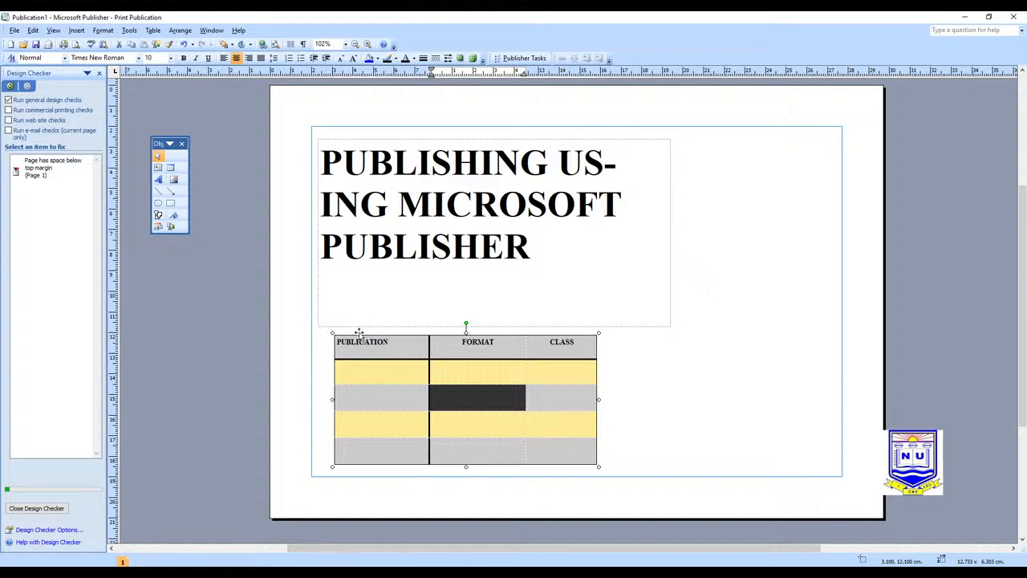
pyautogui.click(429, 356)
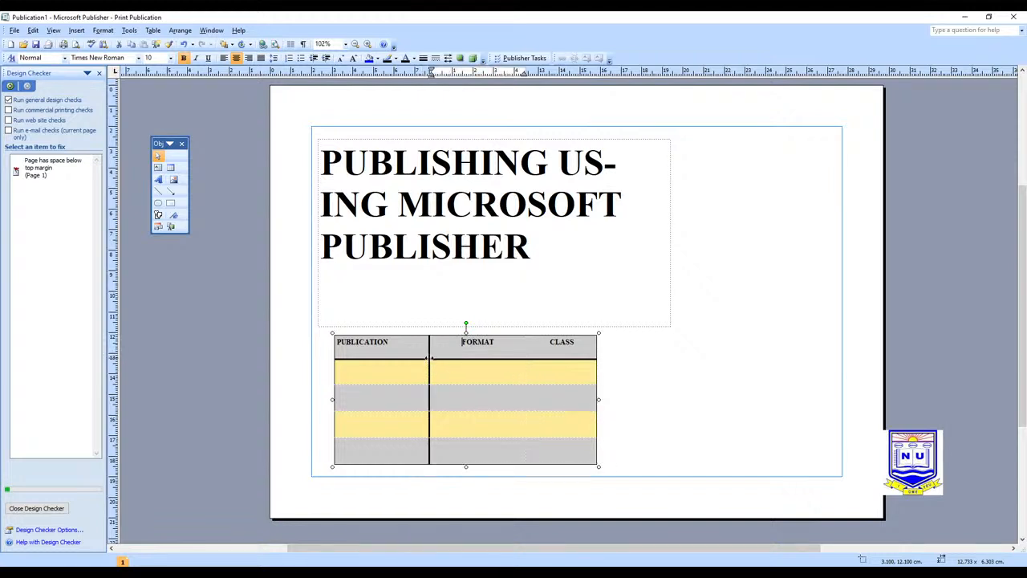
pyautogui.click(153, 30)
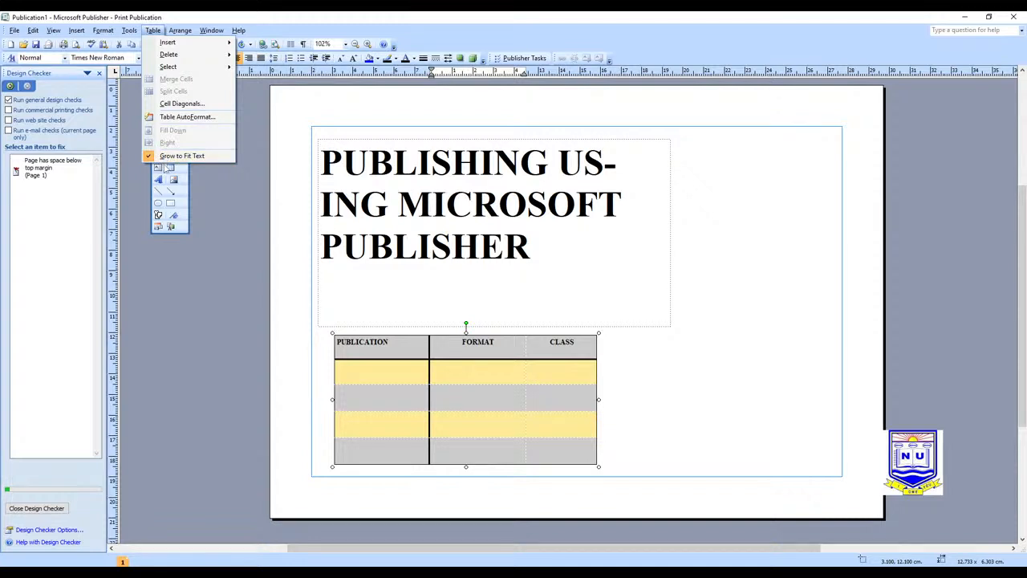
pyautogui.click(258, 207)
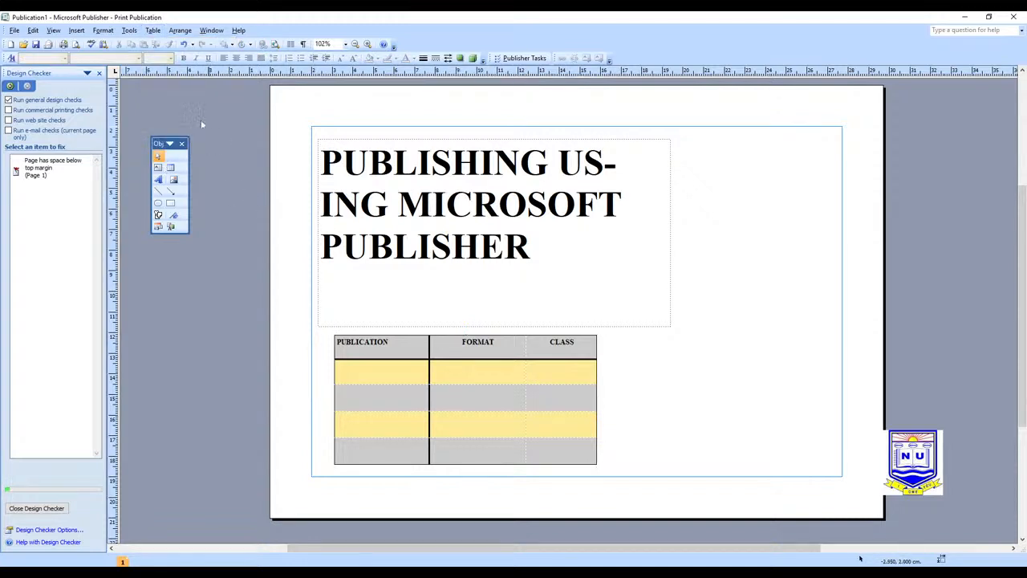
# Start a new WordArt object using the arched black style, third in the gallery's first row
pyautogui.click(159, 182)
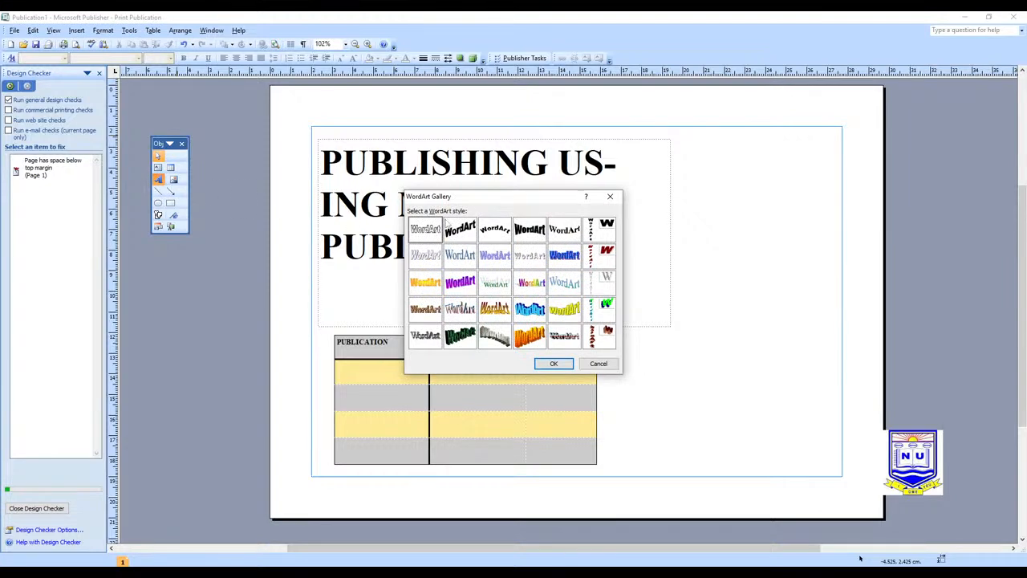
pyautogui.moveTo(469, 201); pyautogui.dragTo(516, 146)
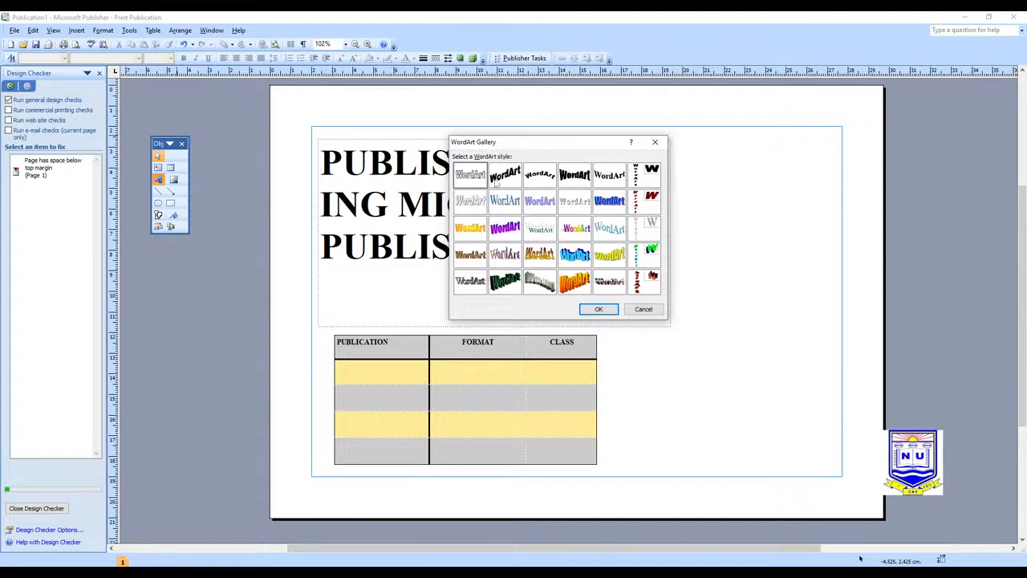
pyautogui.click(543, 180)
pyautogui.click(599, 310)
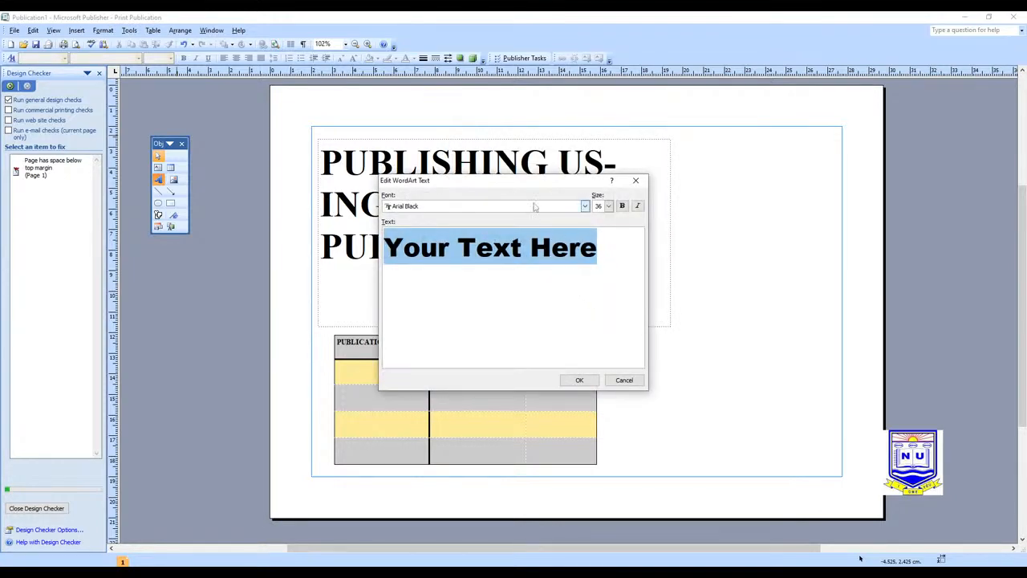
# Replace the WordArt placeholder text with the person's first name
pyautogui.moveTo(522, 184); pyautogui.dragTo(607, 210)
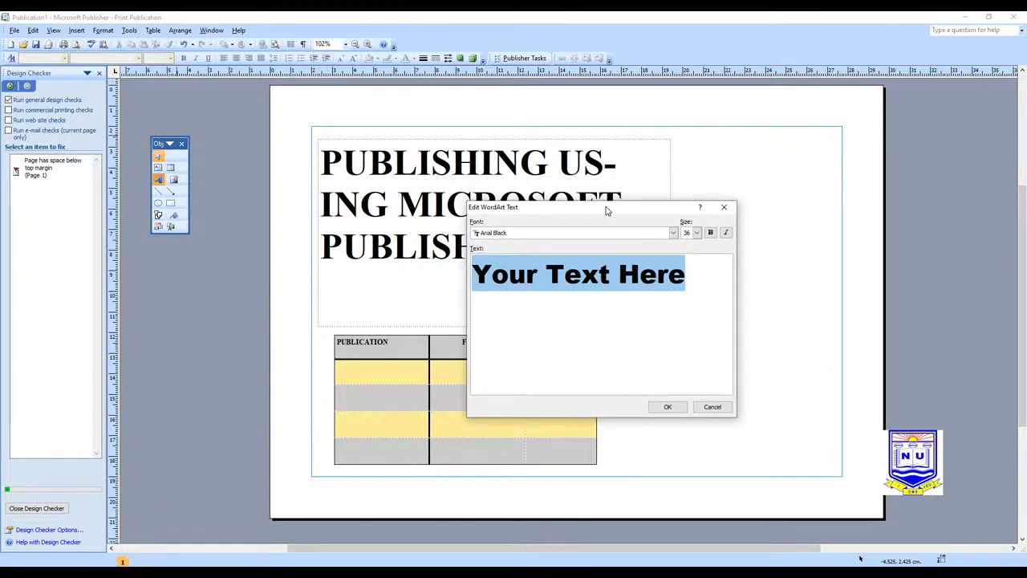
pyautogui.click(689, 279)
pyautogui.moveTo(690, 277); pyautogui.dragTo(472, 278)
pyautogui.press('Delete')
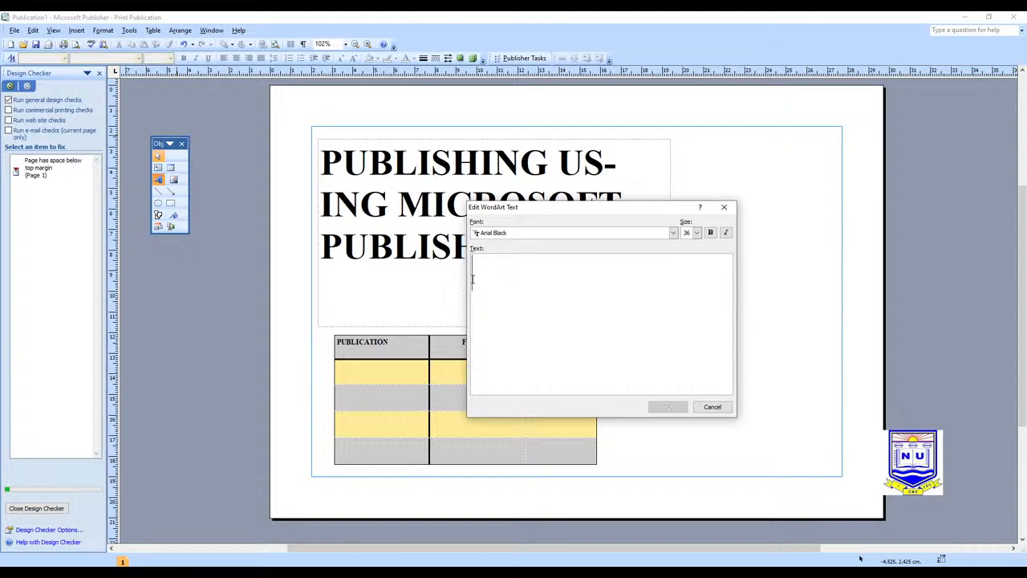
pyautogui.write('Dmai')
pyautogui.press('BackSpace')
pyautogui.press('BackSpace')
pyautogui.press('BackSpace')
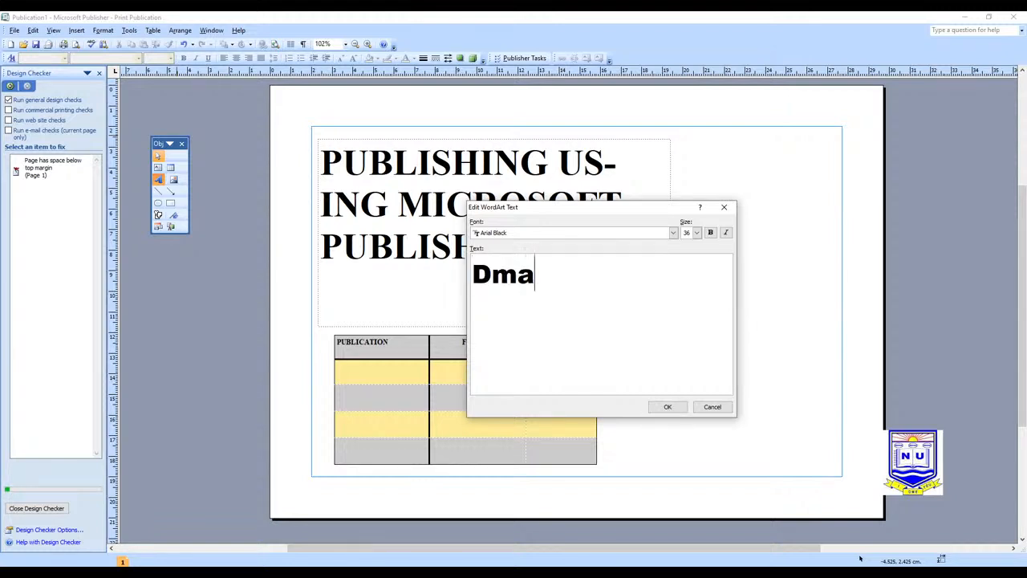
pyautogui.write('amian')
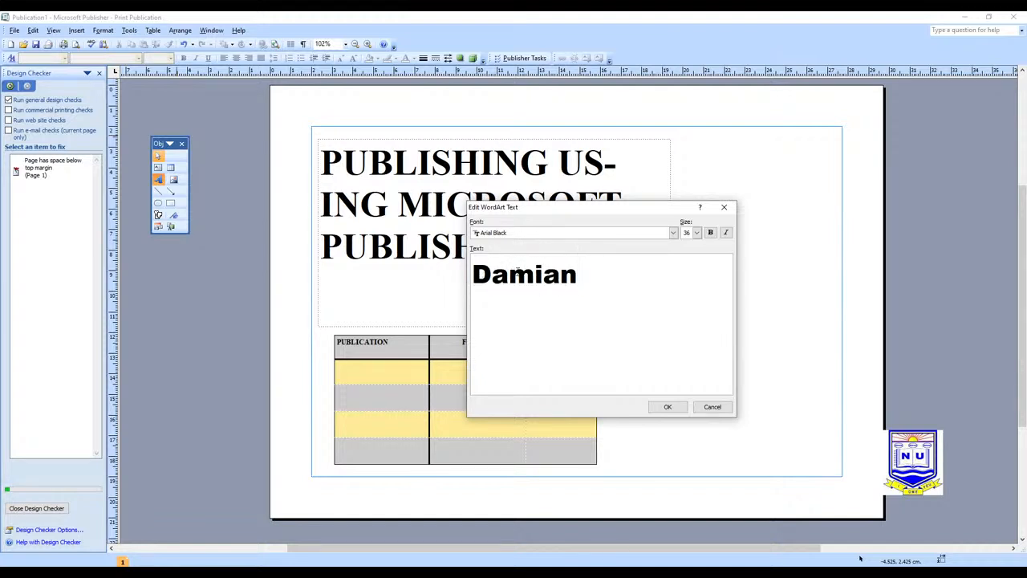
# Format the WordArt text as Vladimir Script, size 32, bold without italics, and insert it on the page
pyautogui.click(514, 235)
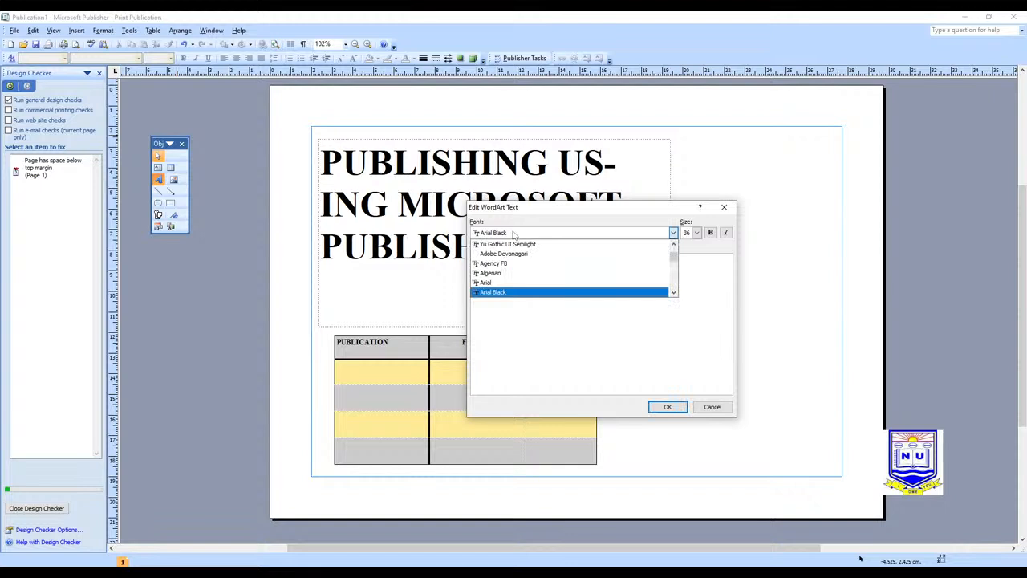
pyautogui.moveTo(674, 250); pyautogui.dragTo(674, 283)
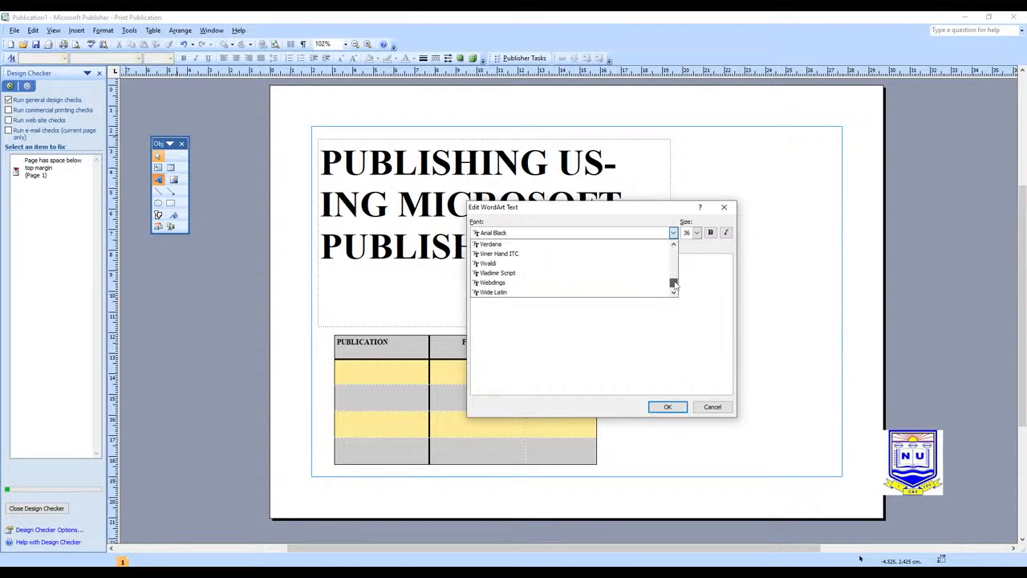
pyautogui.click(520, 275)
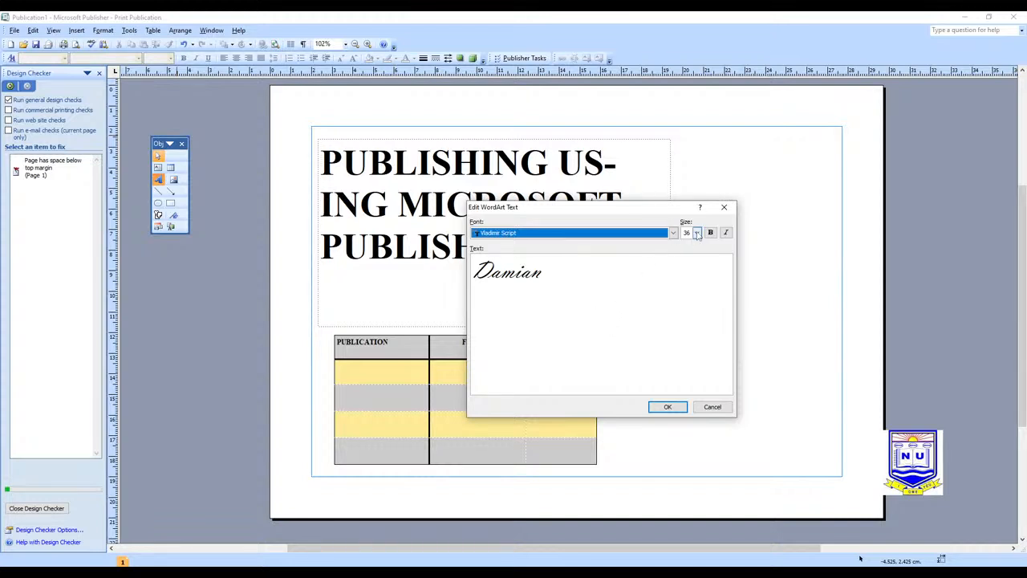
pyautogui.click(697, 233)
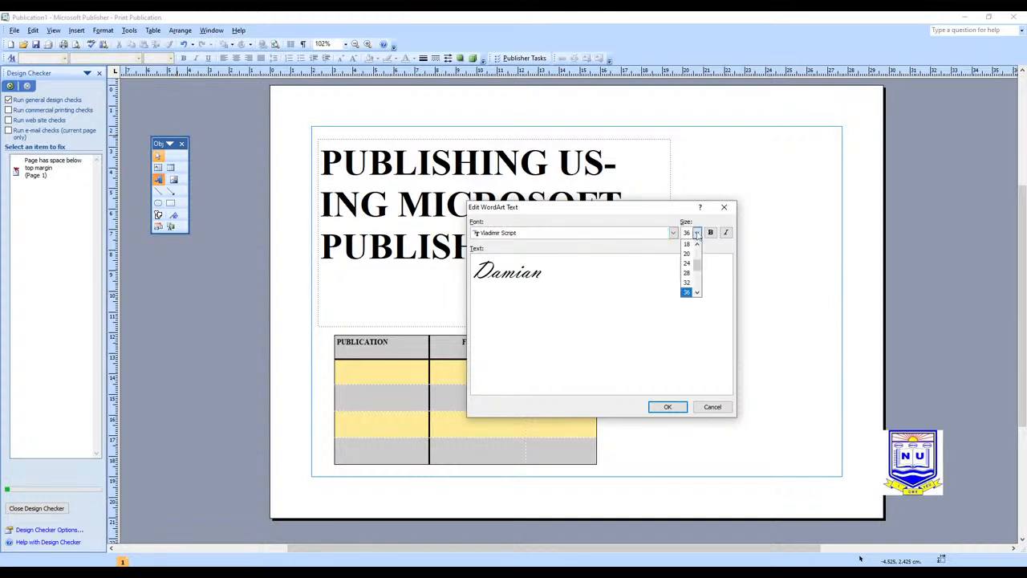
pyautogui.click(687, 283)
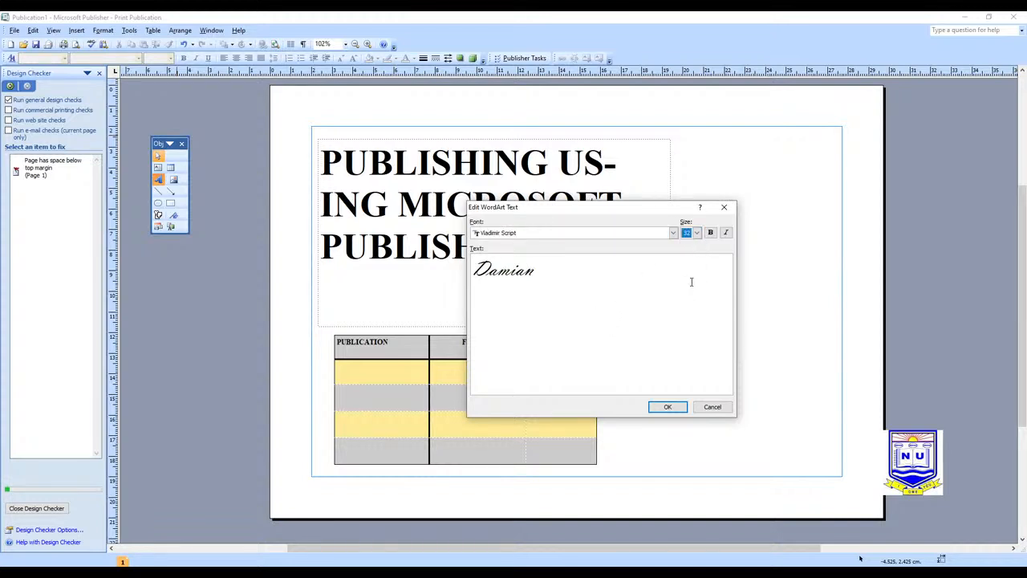
pyautogui.click(710, 233)
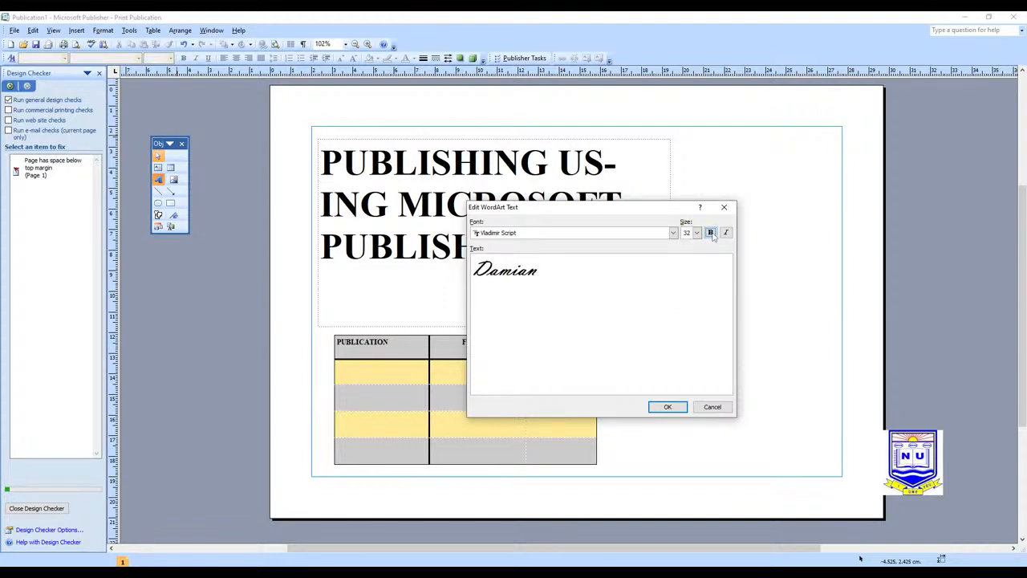
pyautogui.click(726, 232)
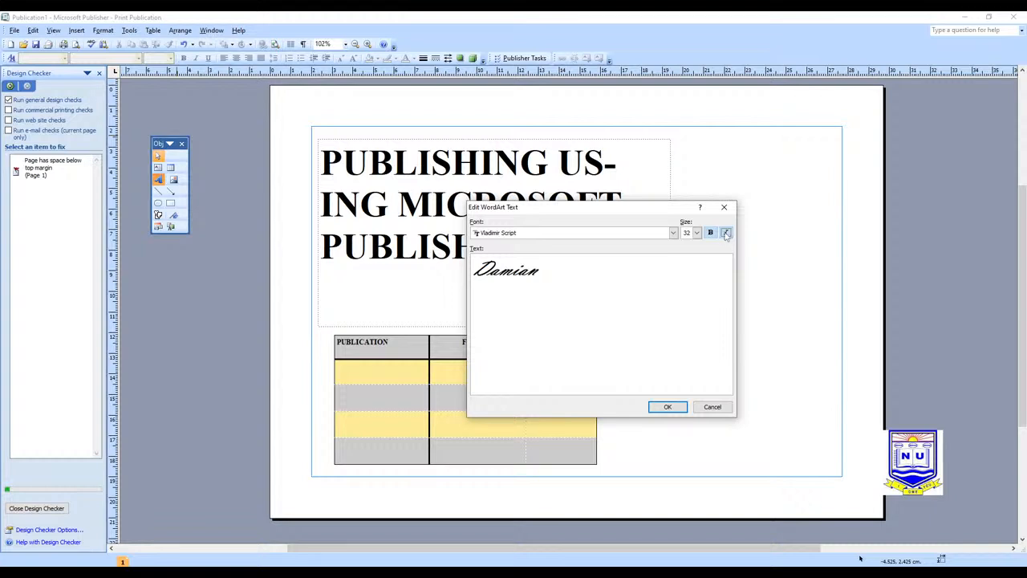
pyautogui.click(726, 235)
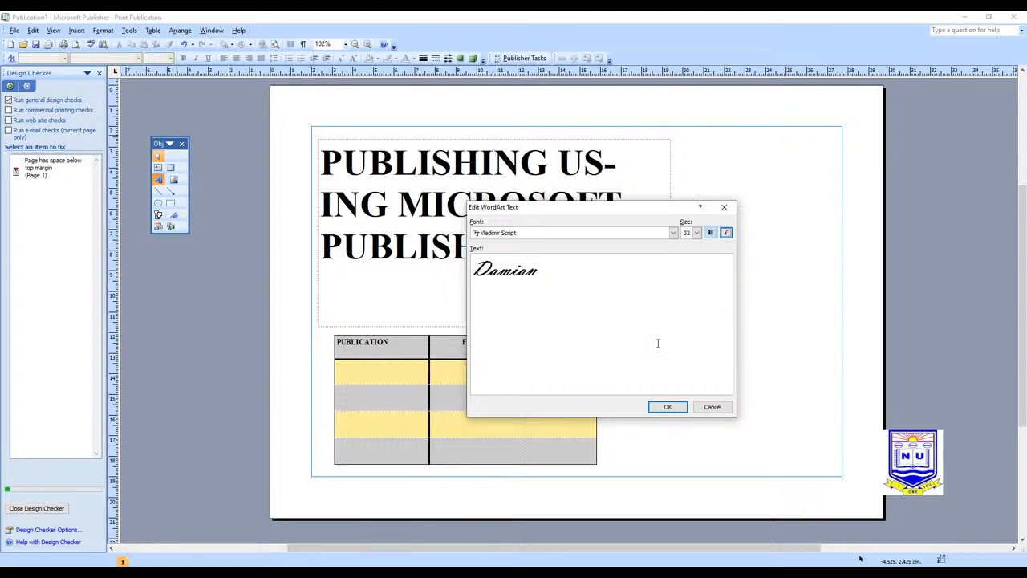
pyautogui.click(669, 407)
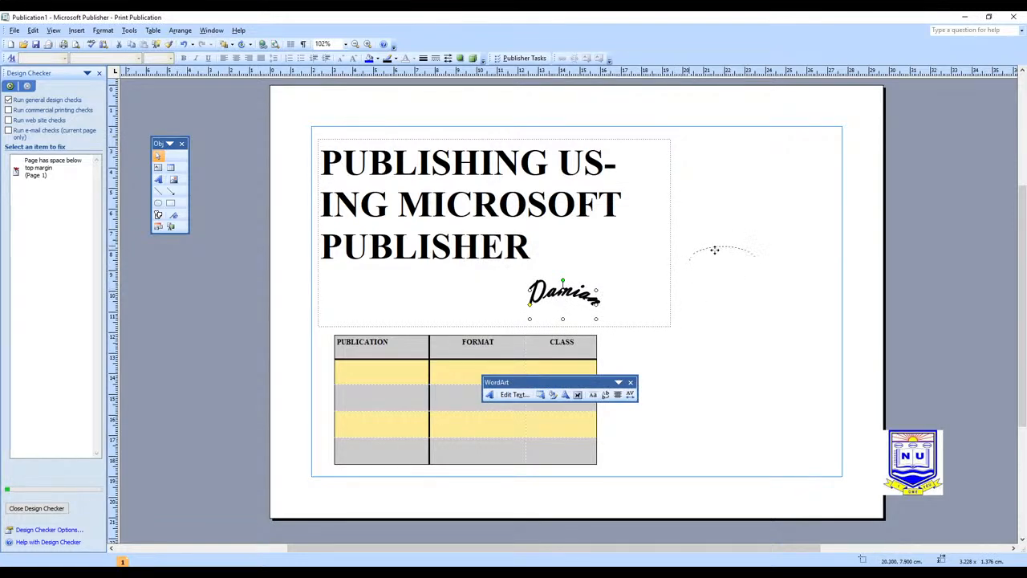
# Move the WordArt beside the title text box and enlarge it to about 6.9 × 3.5 cm
pyautogui.moveTo(714, 251); pyautogui.dragTo(715, 252)
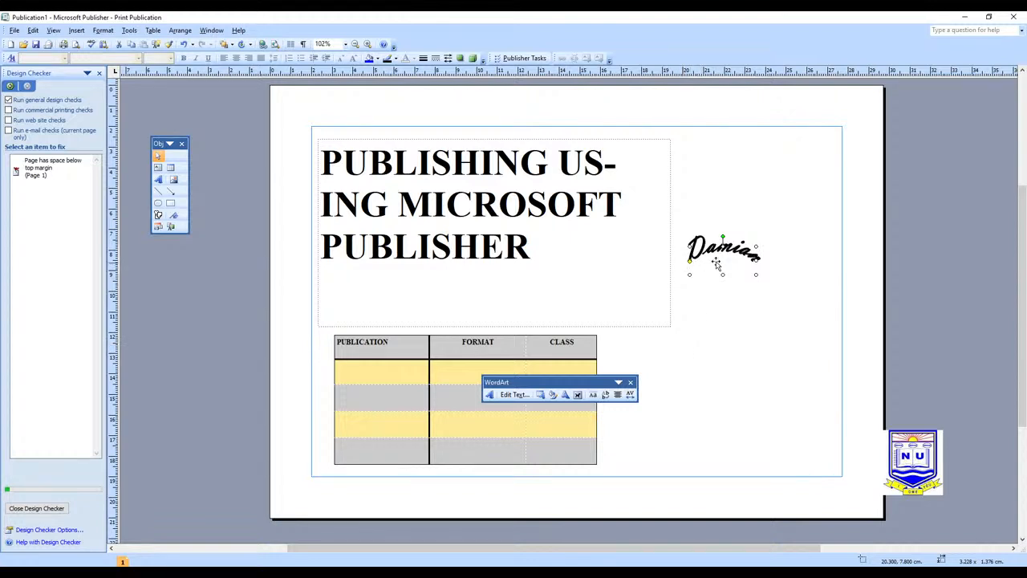
pyautogui.moveTo(756, 249); pyautogui.dragTo(826, 214)
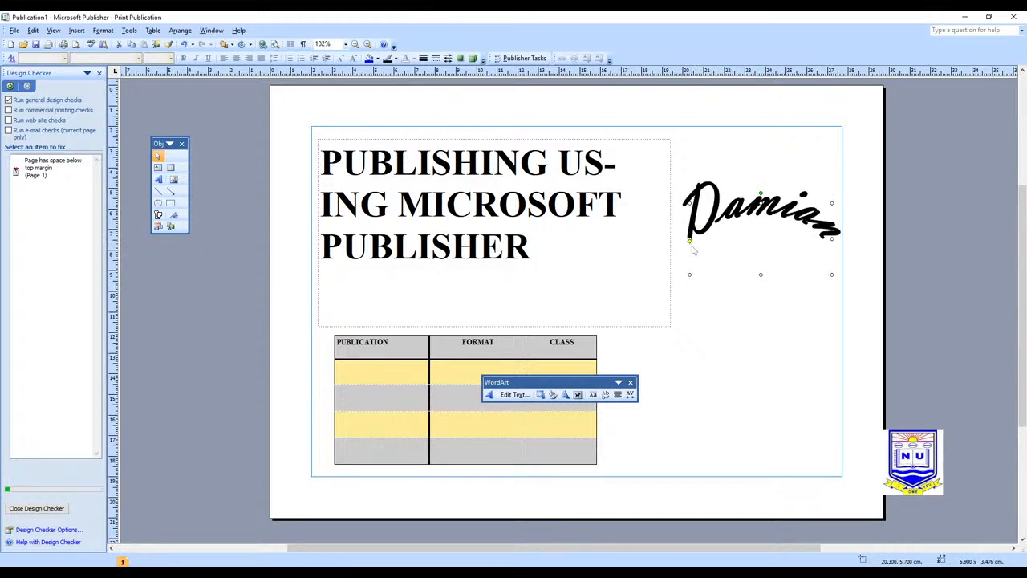
# Flatten the WordArt's arch with its shape adjustment and reduce the object's height to about 1.7 cm
pyautogui.moveTo(690, 241); pyautogui.dragTo(733, 269)
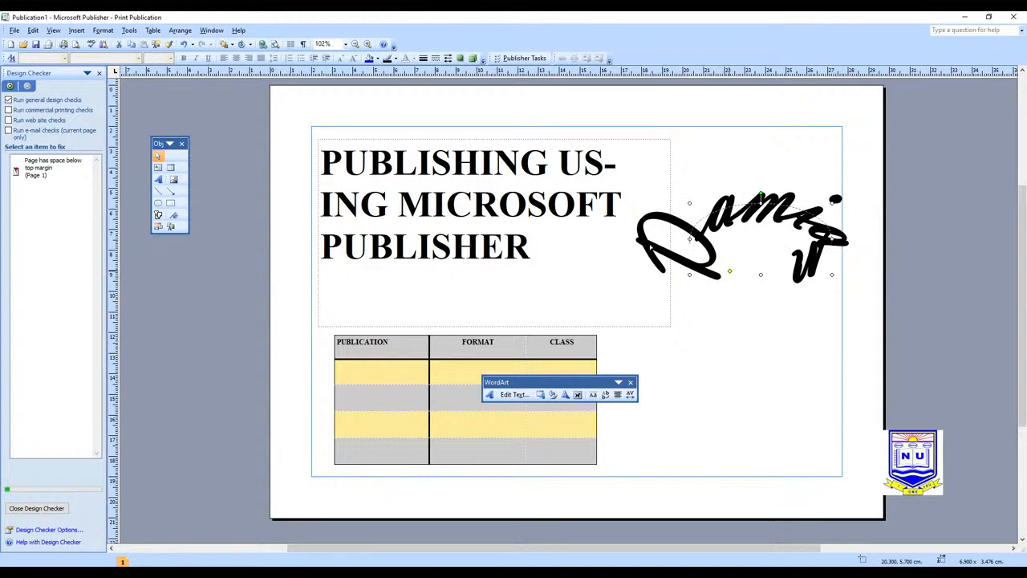
pyautogui.hotkey('ctrl', 'z')
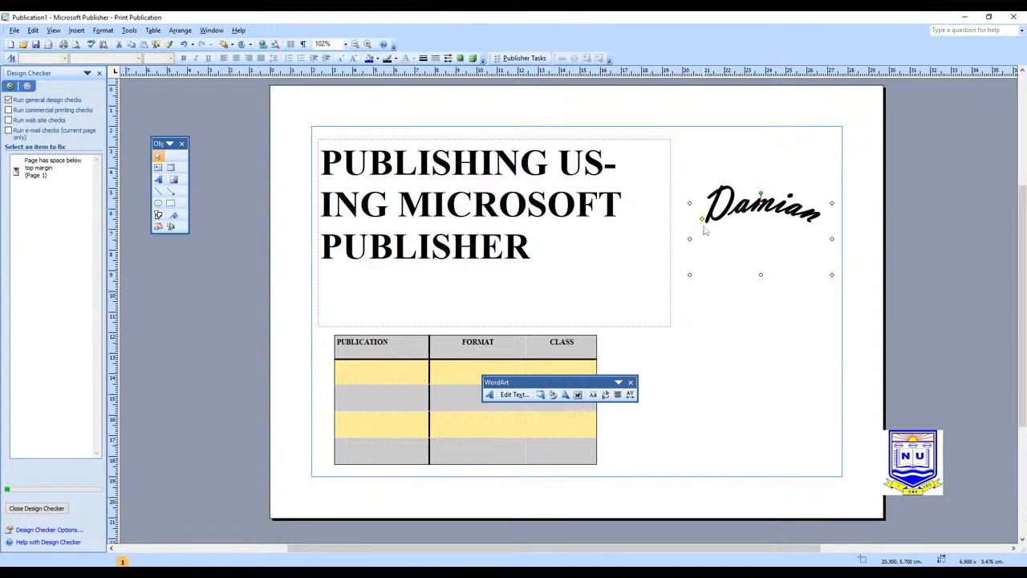
pyautogui.moveTo(701, 221); pyautogui.dragTo(706, 216)
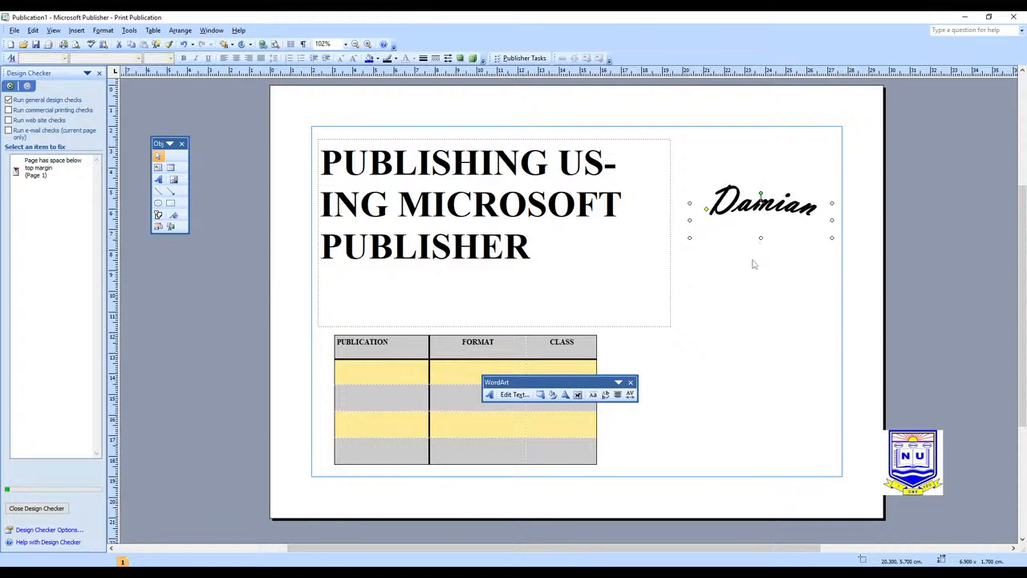
pyautogui.click(751, 281)
# Move the WordArt down to about 20.1, 9.1 cm, still beside the title text box, and deselect it
pyautogui.click(754, 210)
pyautogui.moveTo(742, 210); pyautogui.dragTo(736, 276)
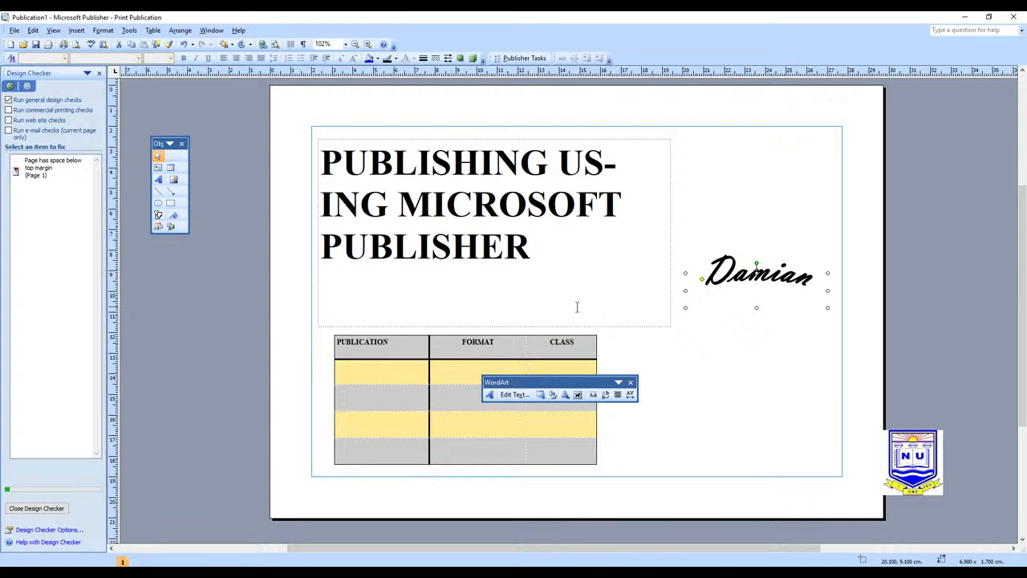
pyautogui.click(249, 269)
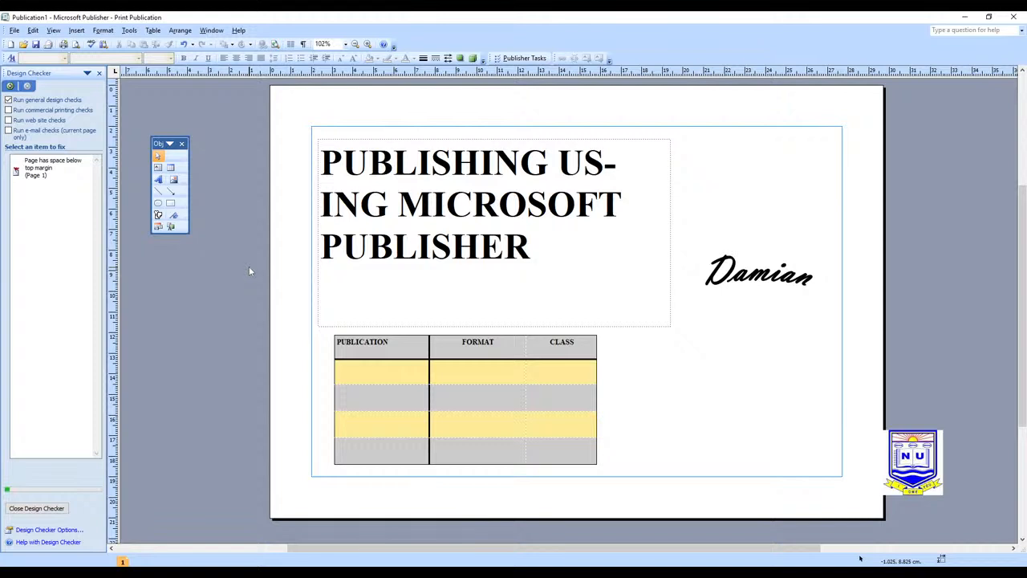
# Start inserting a picture from file, drawing a frame about 6.2 × 6.2 cm between the table and the page's right margin
pyautogui.click(174, 181)
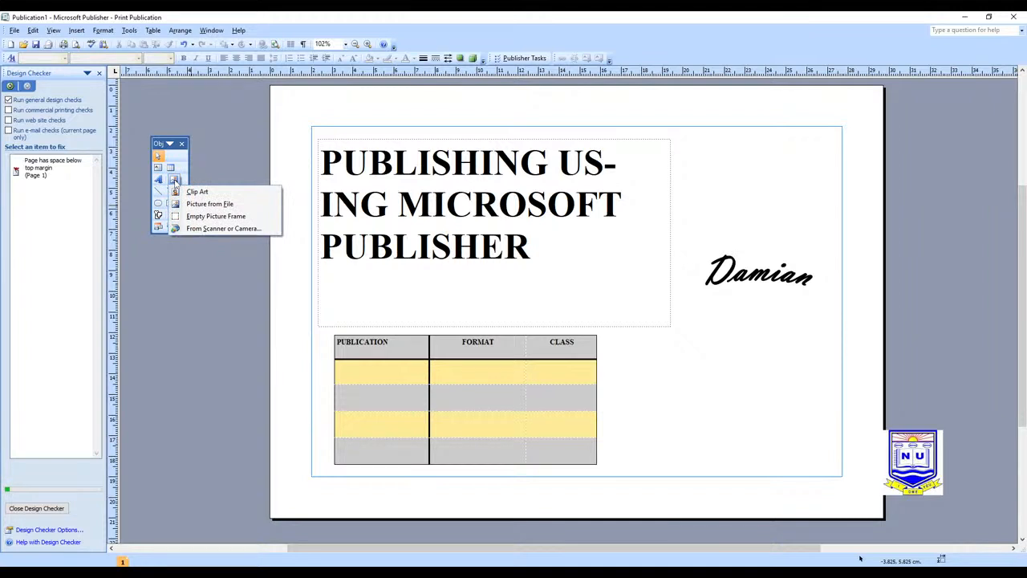
pyautogui.click(209, 204)
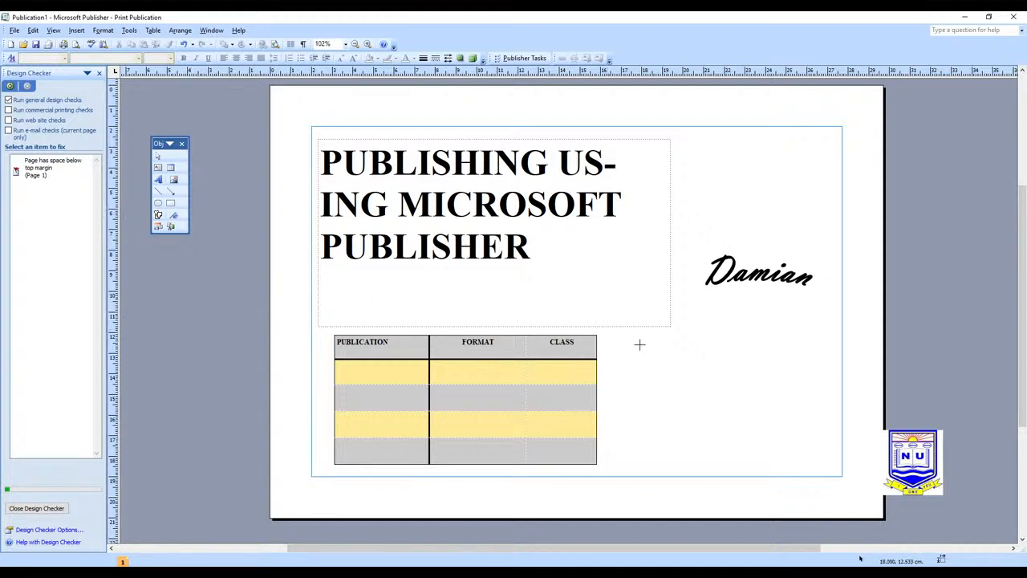
pyautogui.moveTo(639, 343); pyautogui.dragTo(767, 364)
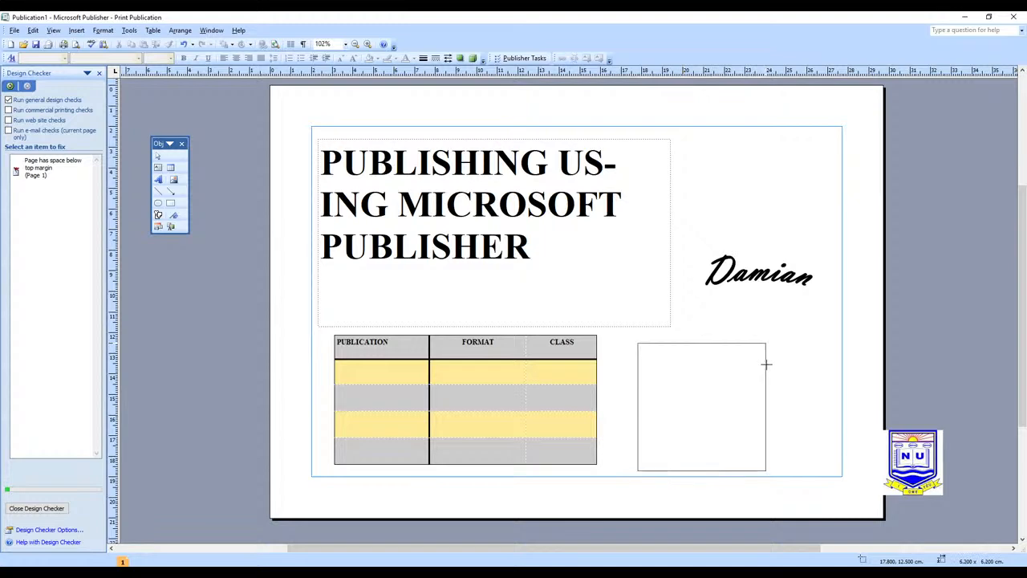
pyautogui.press('Escape')
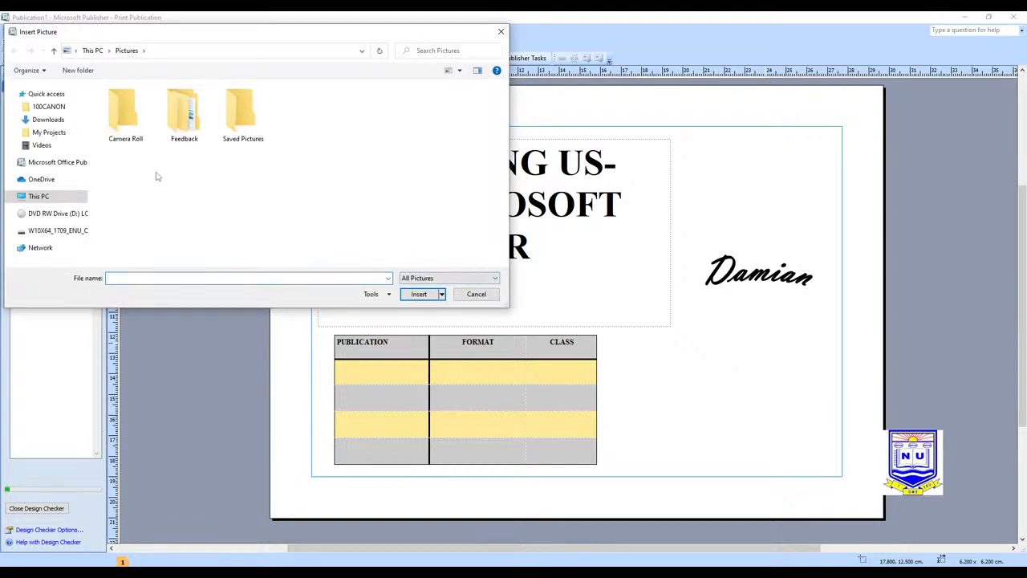
# Insert the Mobile-money picture from the G: drive's DOWNLOADED CONTENT folder, move it directly above the WordArt and deselect it
pyautogui.click(37, 233)
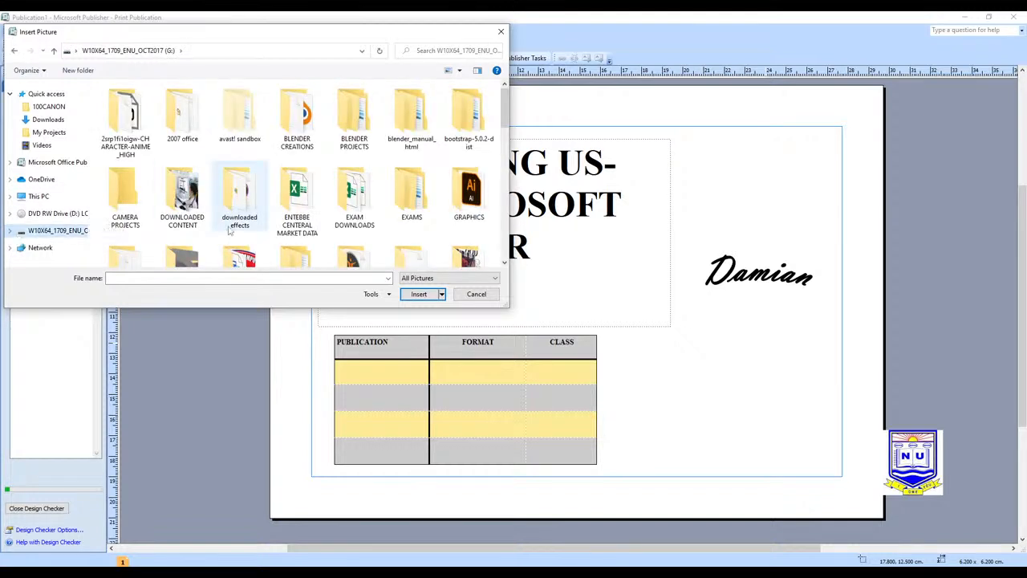
pyautogui.click(183, 192)
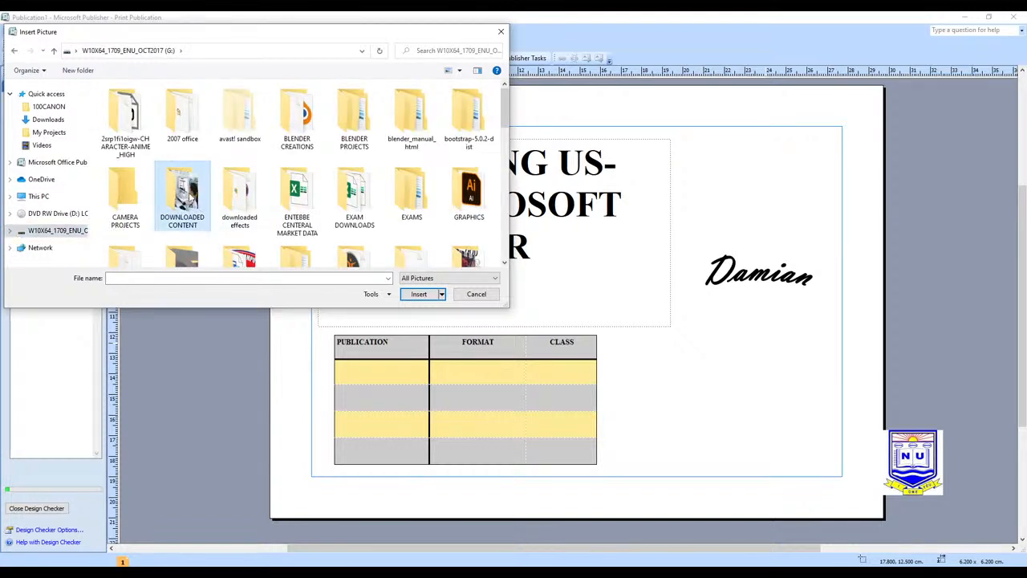
pyautogui.doubleClick(185, 194)
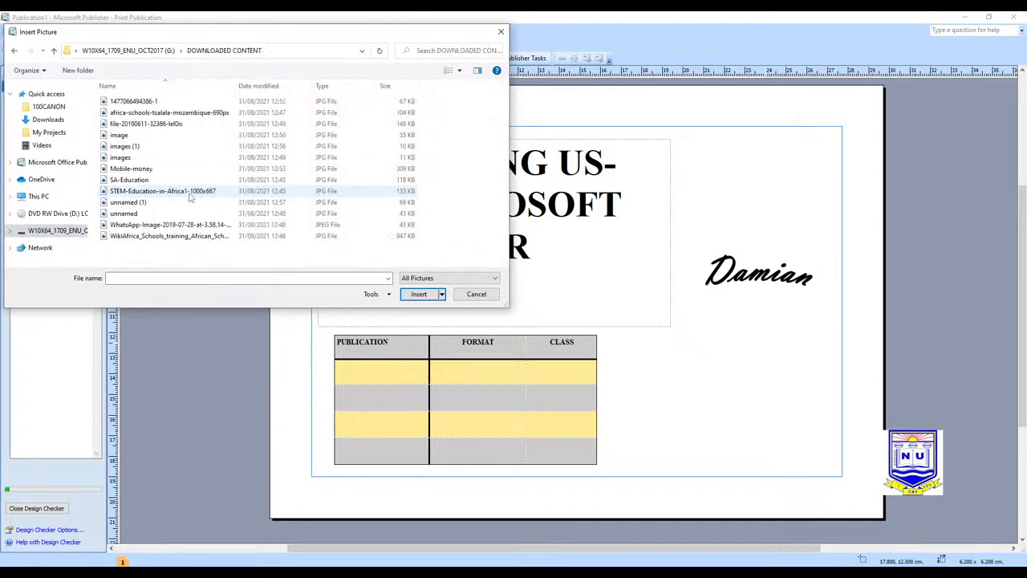
pyautogui.click(128, 170)
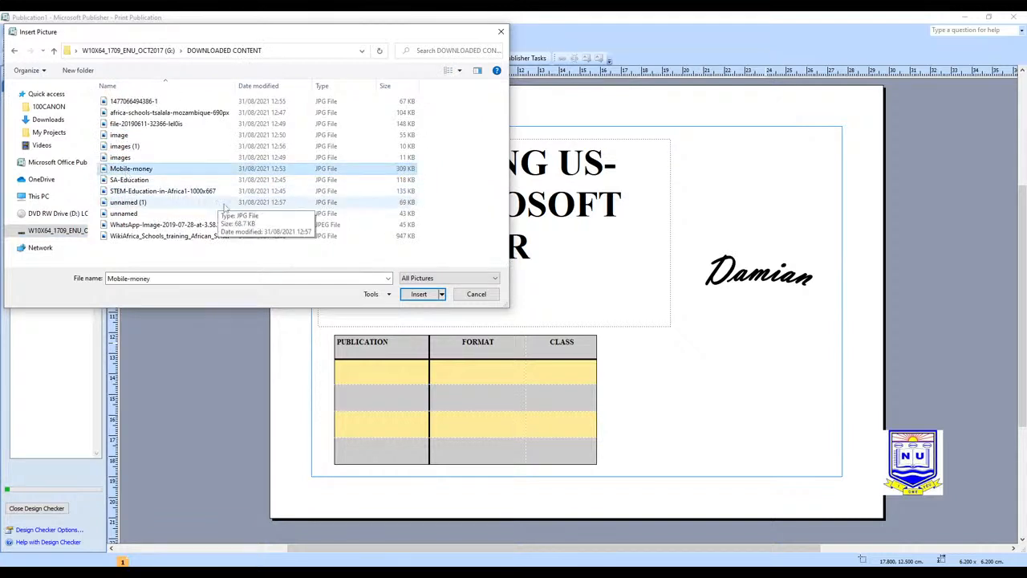
pyautogui.click(419, 295)
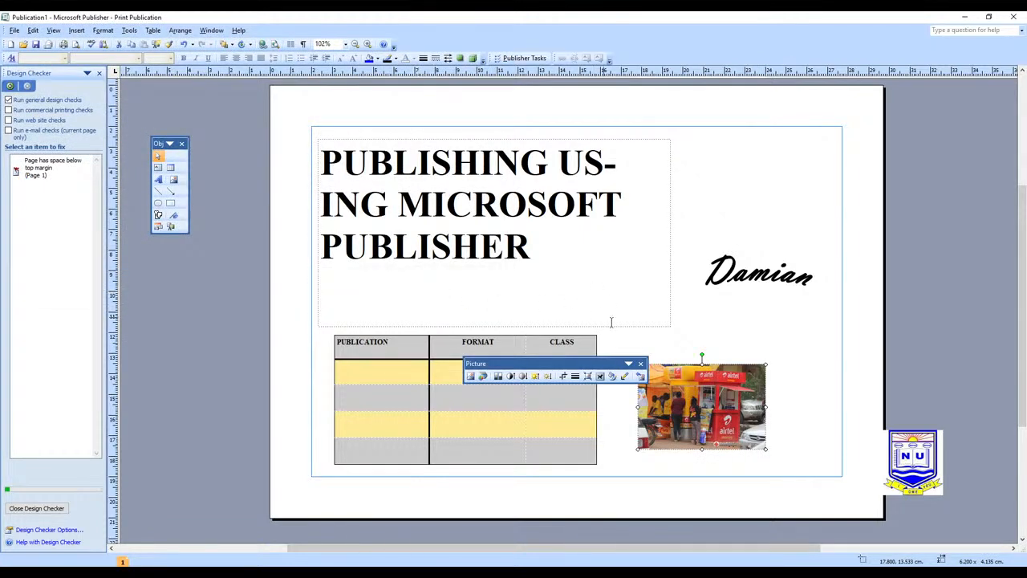
pyautogui.moveTo(706, 401); pyautogui.dragTo(761, 212)
pyautogui.click(714, 409)
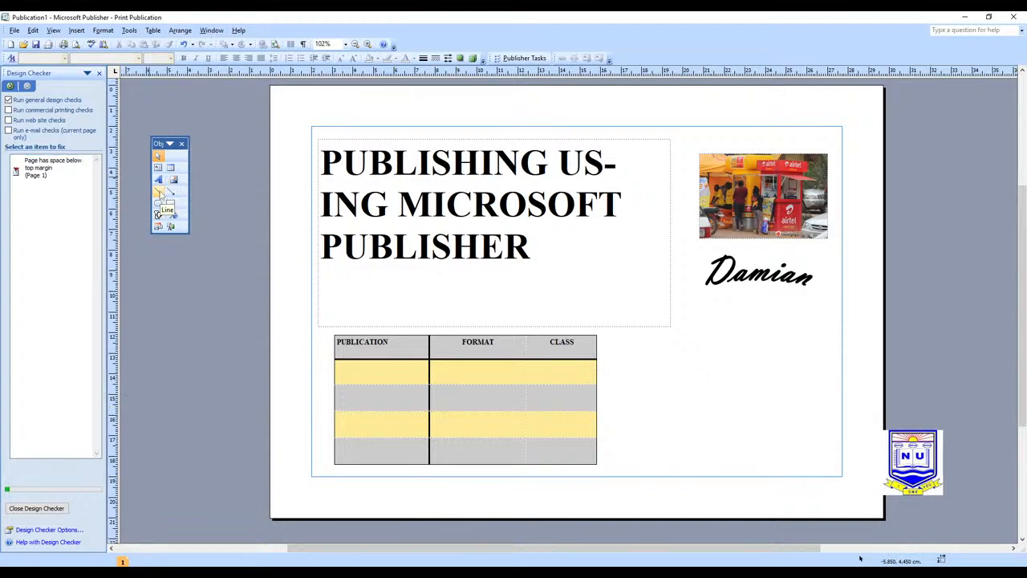
# Draw a horizontal line about 10.7 cm long beside the table's header row, reaching towards the right margin
pyautogui.click(158, 191)
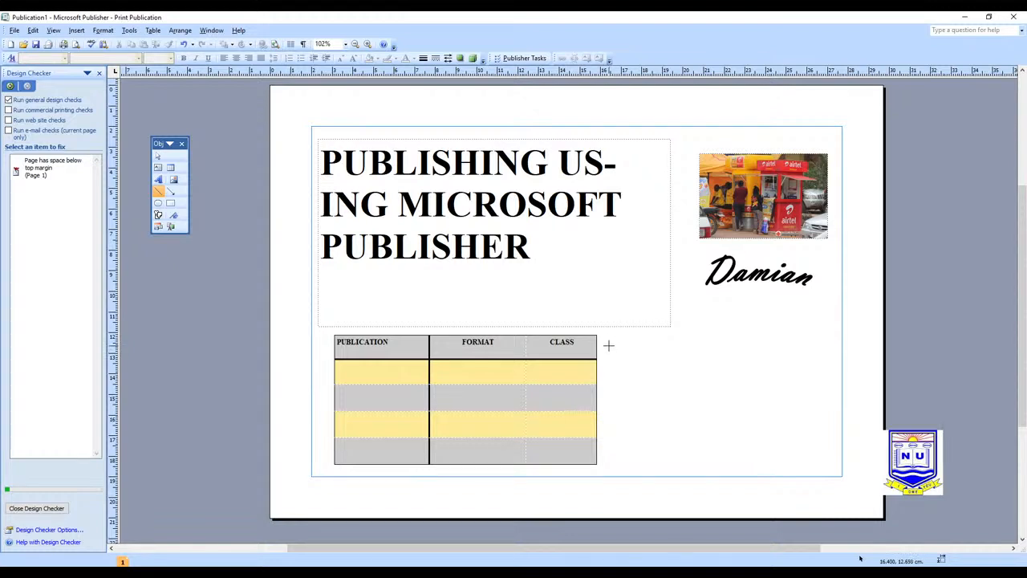
pyautogui.moveTo(608, 345); pyautogui.dragTo(829, 345)
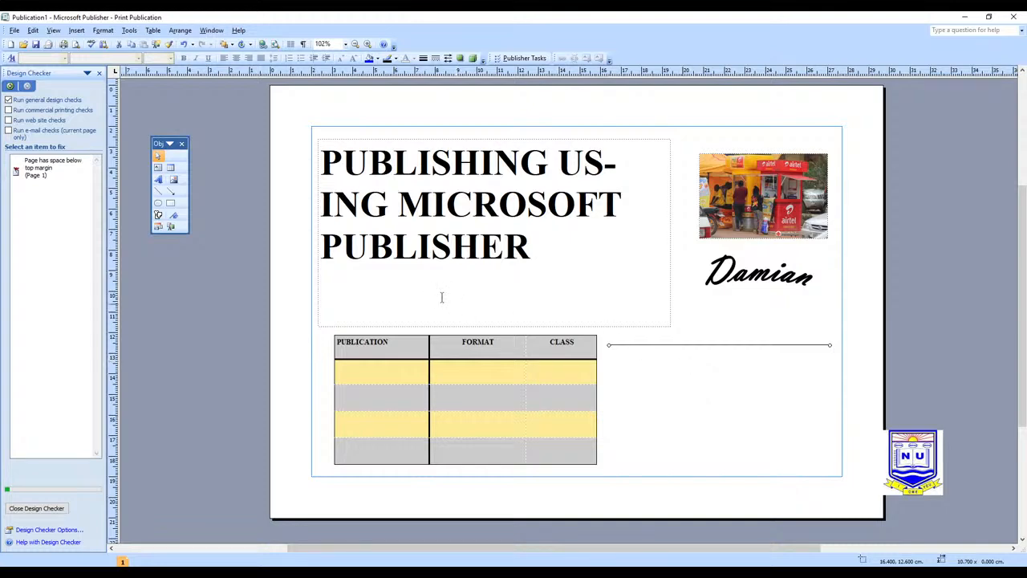
# Draw a horizontal right-pointing arrow about 8.2 cm long, place it just beneath the line with left ends aligned, and deselect it
pyautogui.click(171, 192)
pyautogui.moveTo(613, 367); pyautogui.dragTo(782, 368)
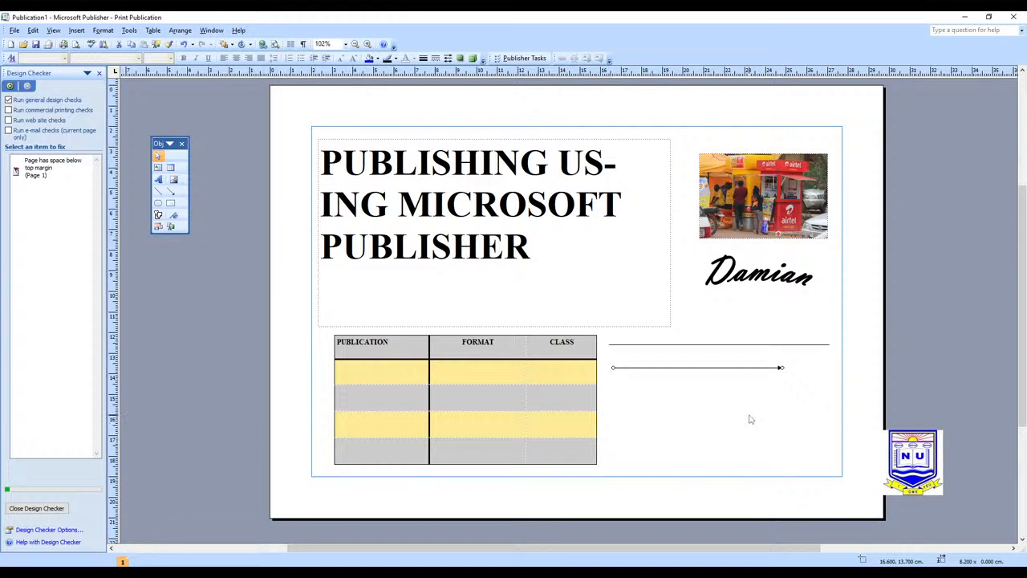
pyautogui.moveTo(692, 367); pyautogui.dragTo(700, 354)
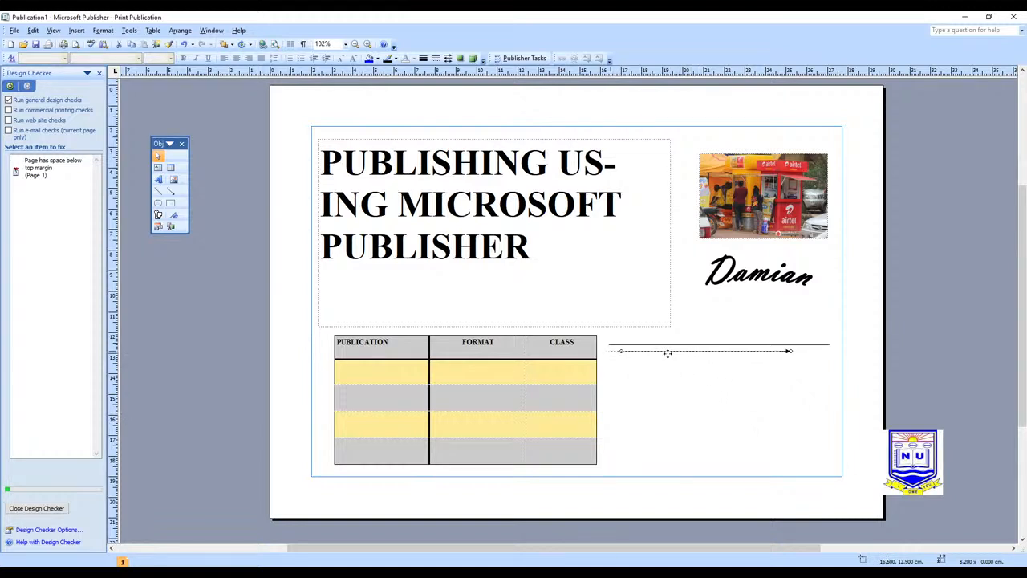
pyautogui.click(658, 406)
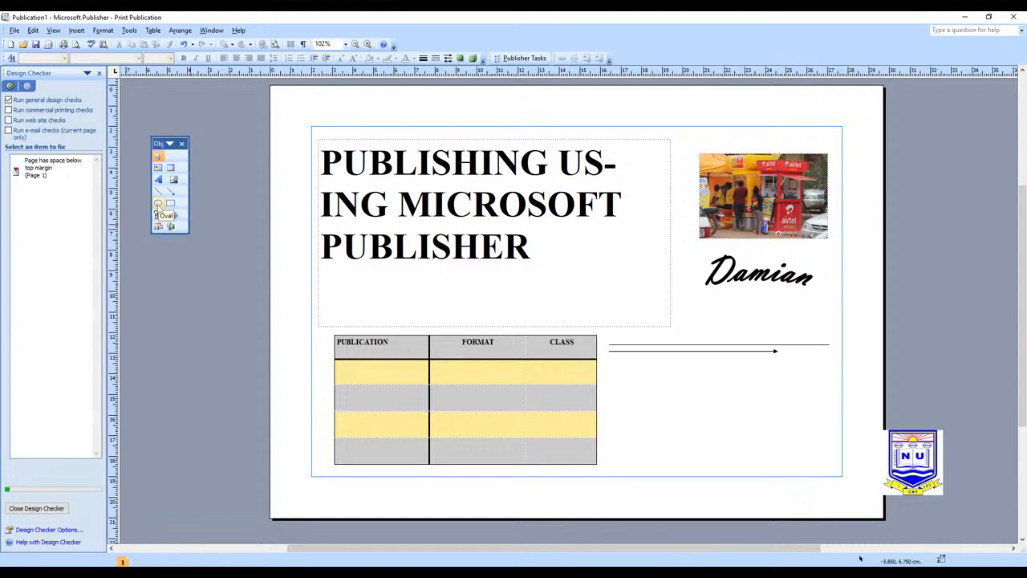
# Draw a circle about 4.9 cm in diameter beneath the arrow, beside the table
pyautogui.click(158, 206)
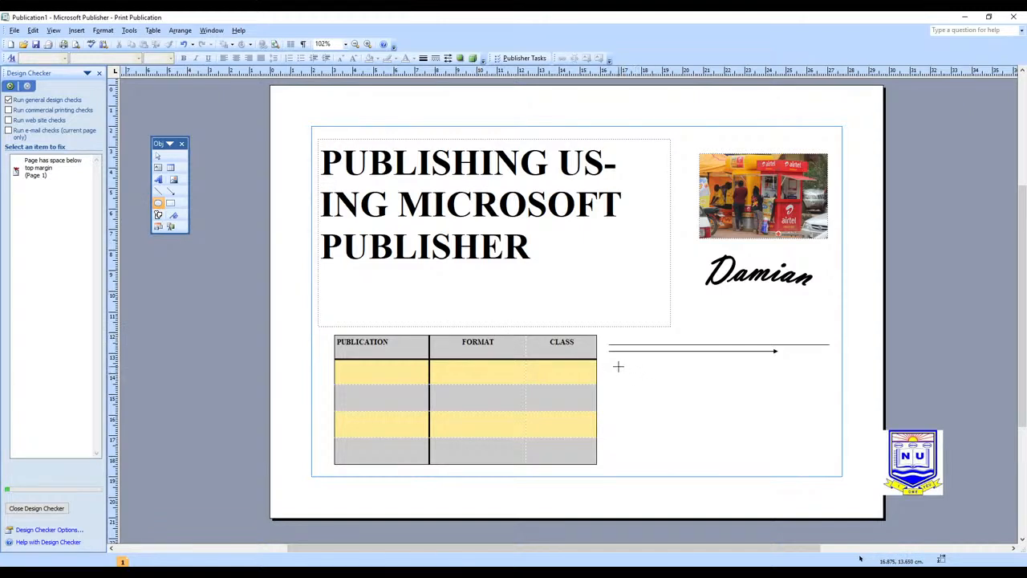
pyautogui.moveTo(618, 366); pyautogui.dragTo(720, 467)
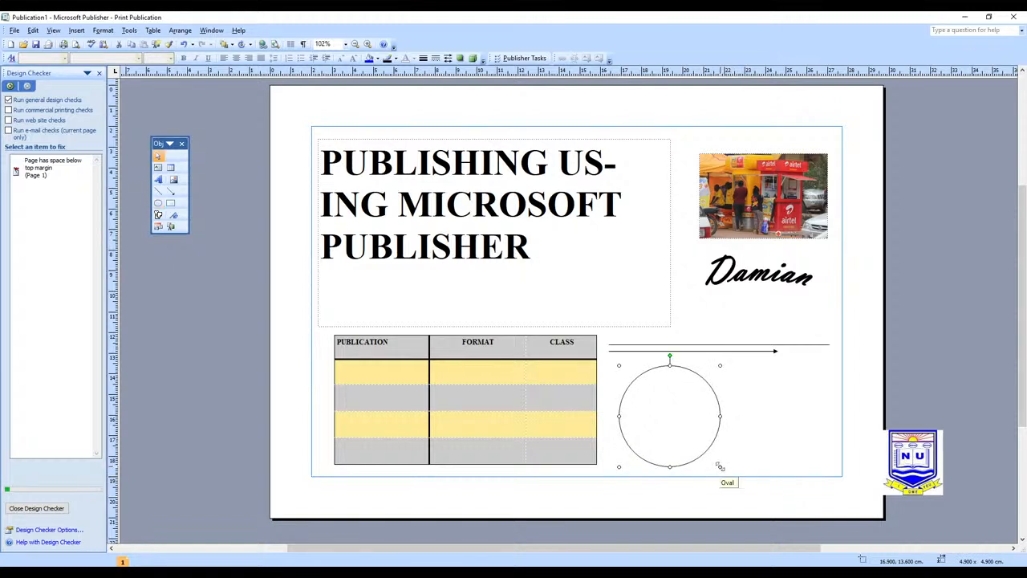
# Draw a curved ribbon banner about 8.2 cm wide and 2.7 cm high overlapping the bottom of the circle, and deselect it
pyautogui.click(158, 216)
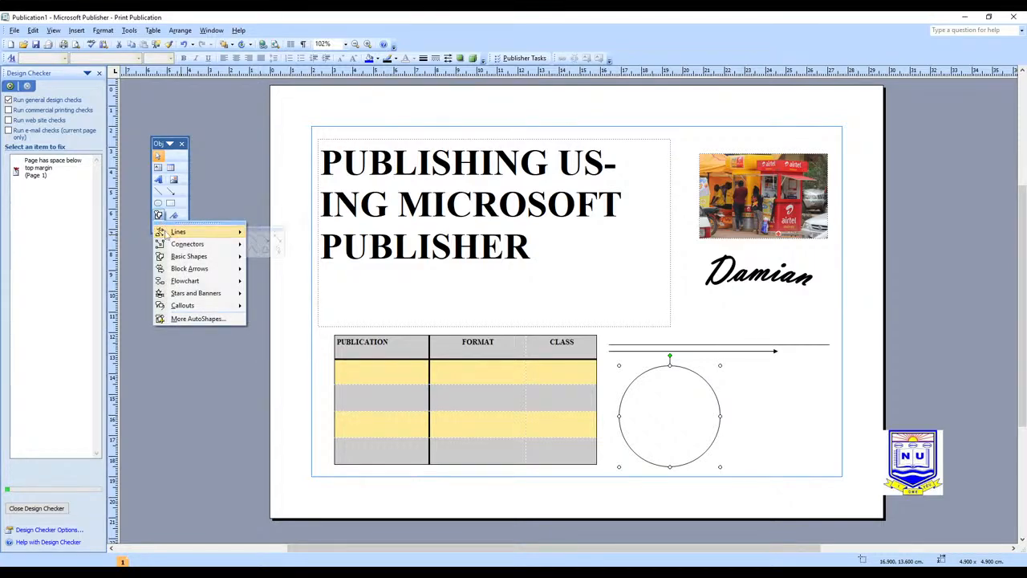
pyautogui.moveTo(189, 246)
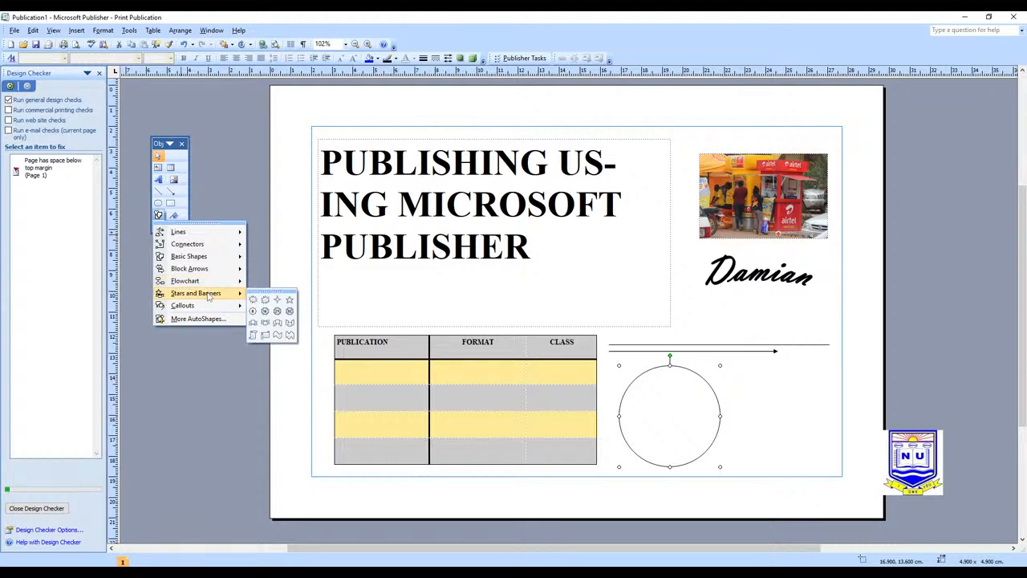
pyautogui.click(290, 323)
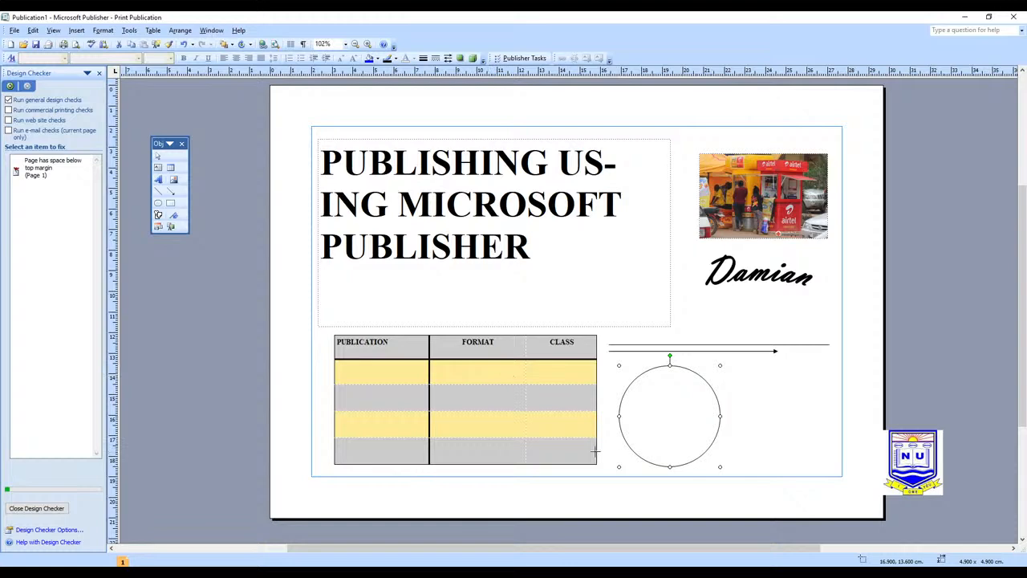
pyautogui.moveTo(587, 441); pyautogui.dragTo(756, 493)
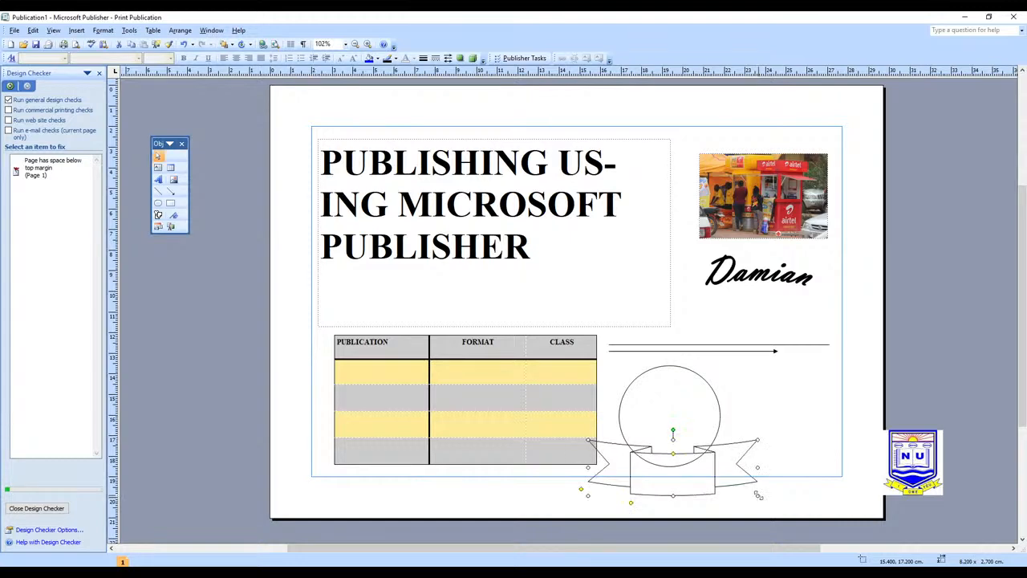
pyautogui.click(755, 429)
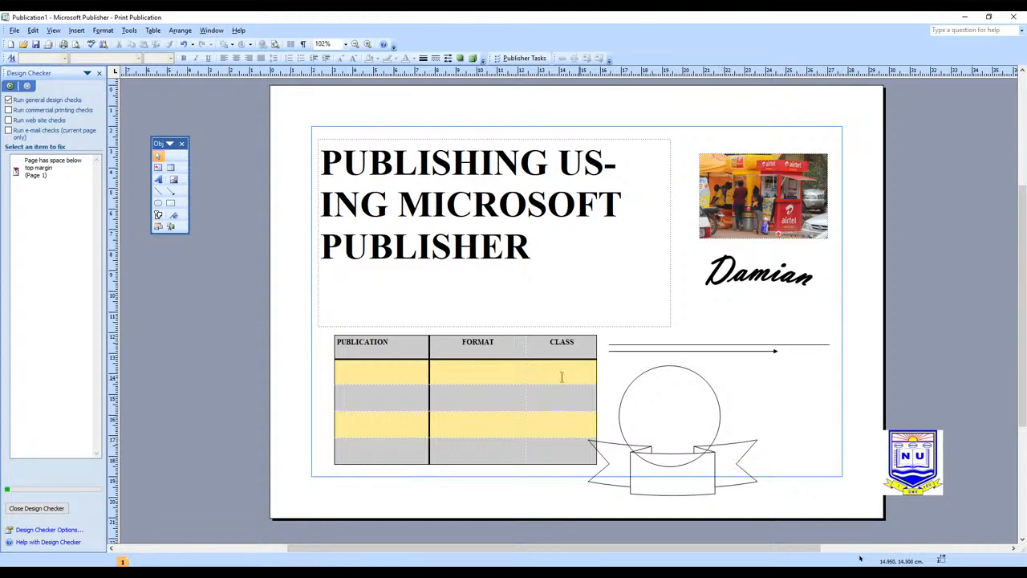
# Open the Design Gallery and look through its object categories, including Barbells, Boxes, Calendars, Picture Captions, Pull Quotes and Reply Forms
pyautogui.click(158, 227)
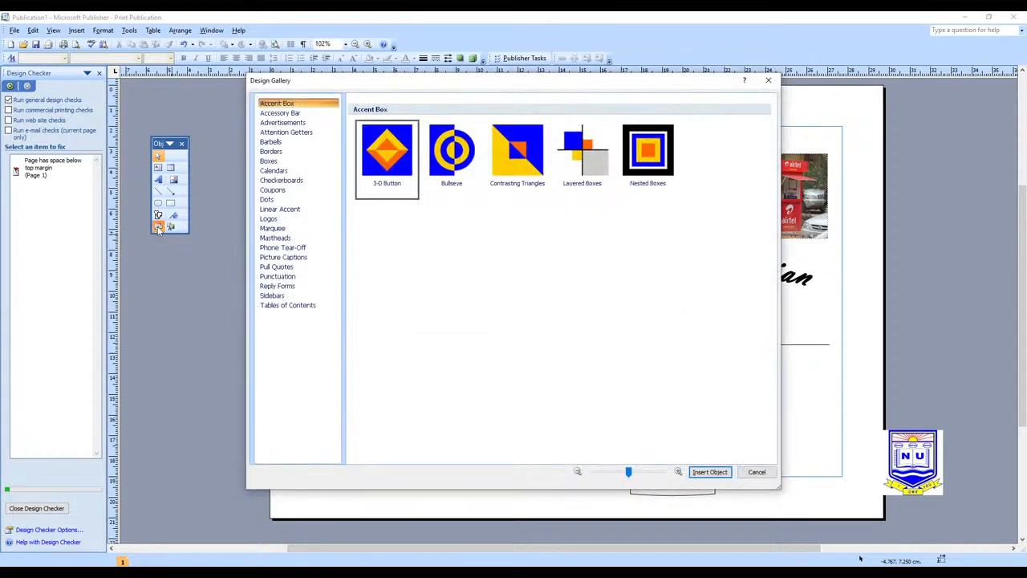
pyautogui.moveTo(498, 93); pyautogui.dragTo(498, 127)
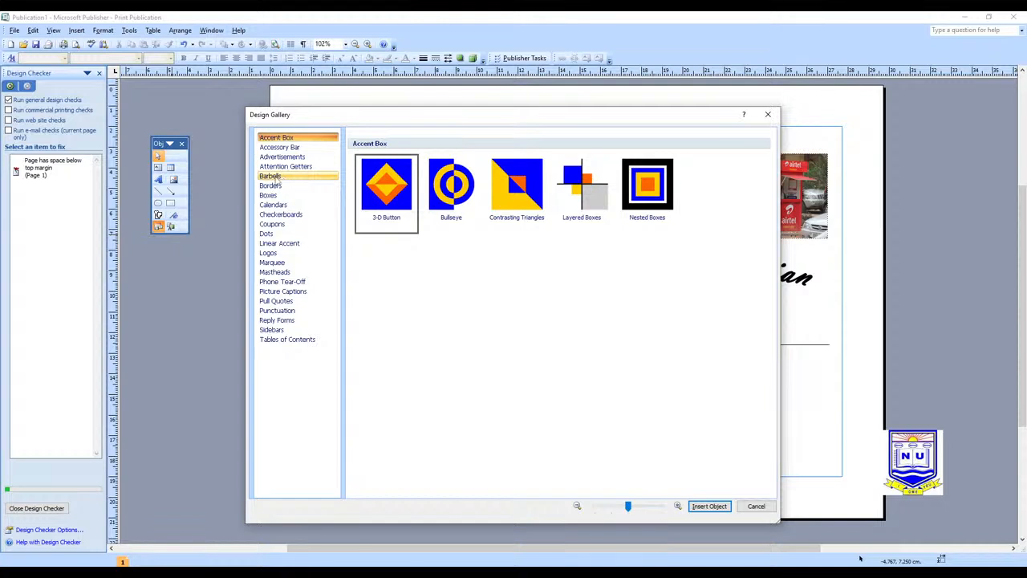
pyautogui.click(273, 176)
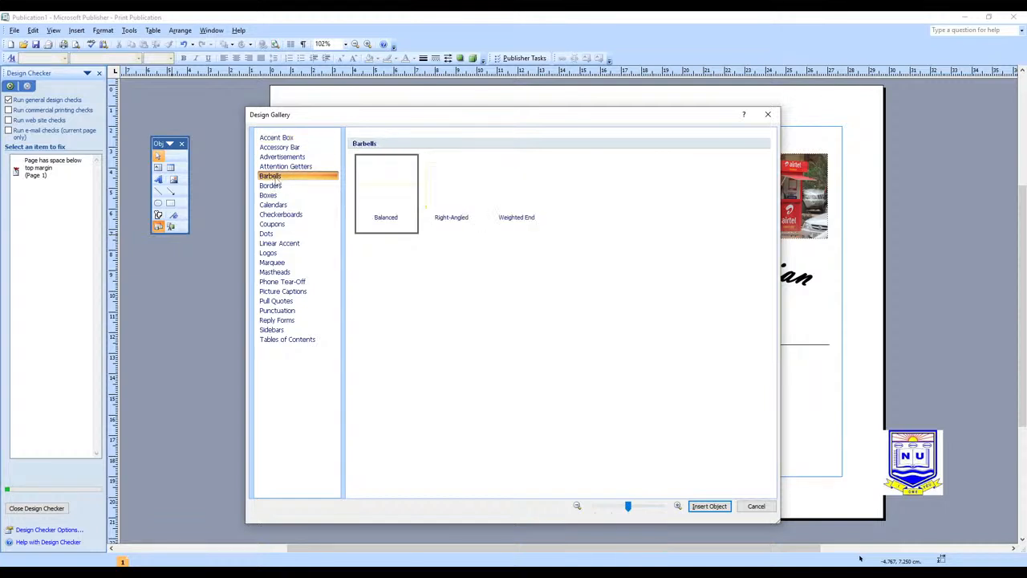
pyautogui.click(269, 195)
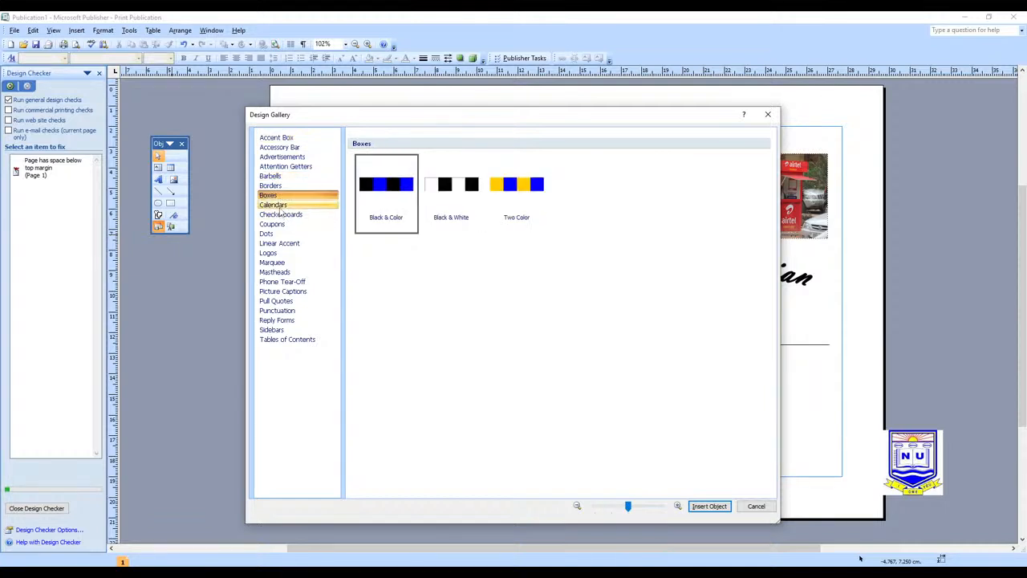
pyautogui.click(277, 206)
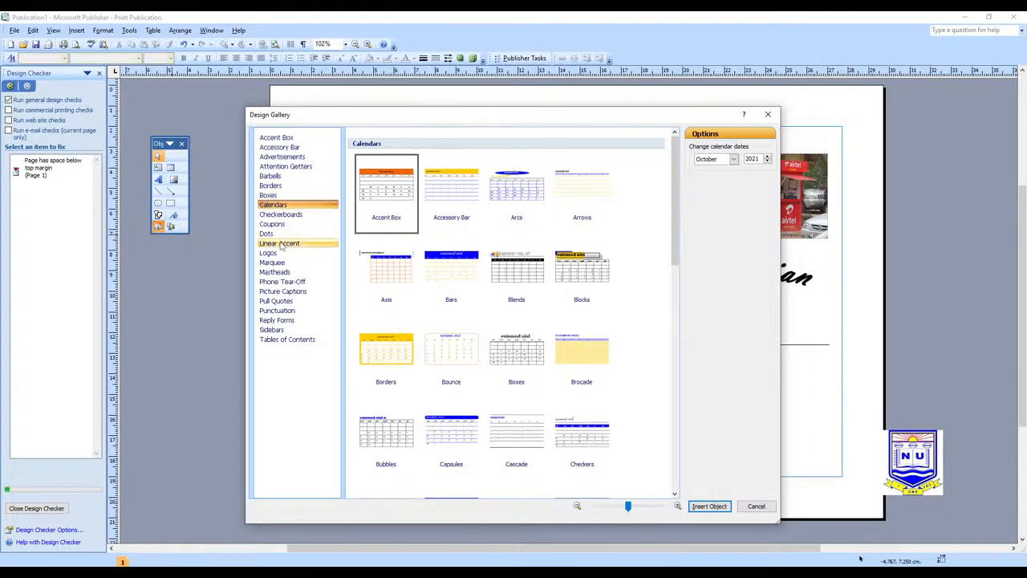
pyautogui.click(280, 244)
pyautogui.click(273, 262)
pyautogui.click(281, 291)
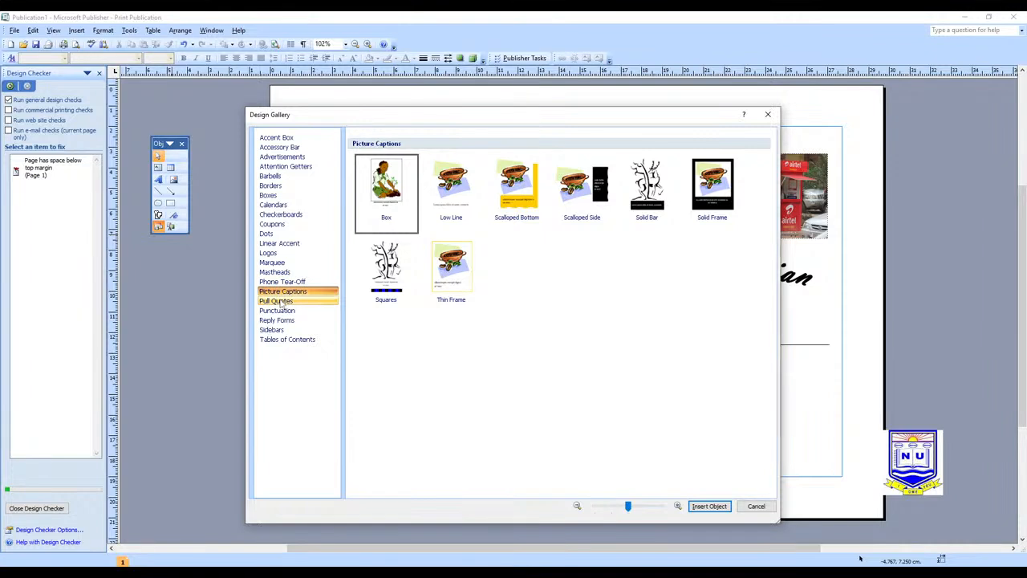
pyautogui.click(280, 302)
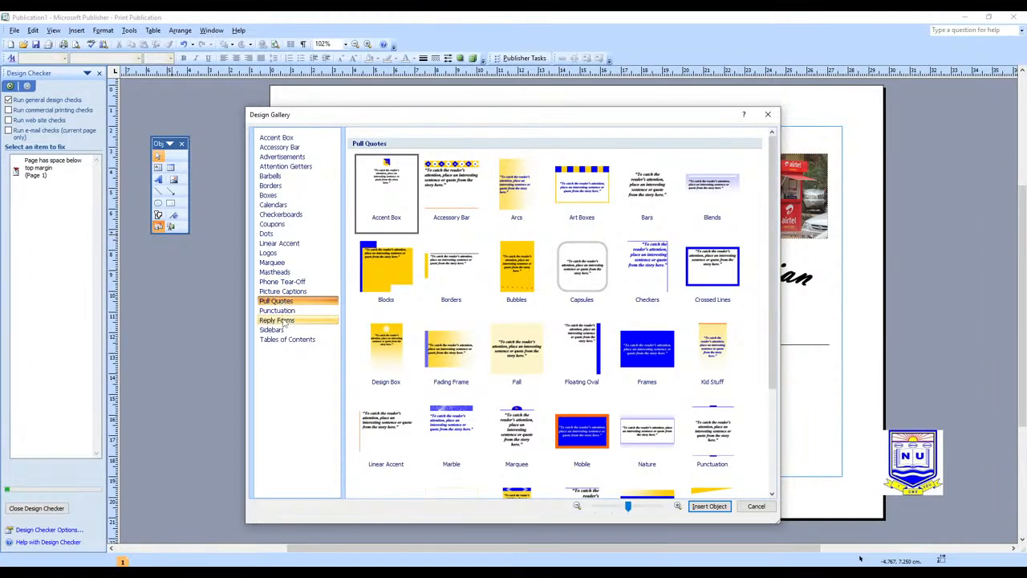
pyautogui.click(284, 321)
pyautogui.click(282, 330)
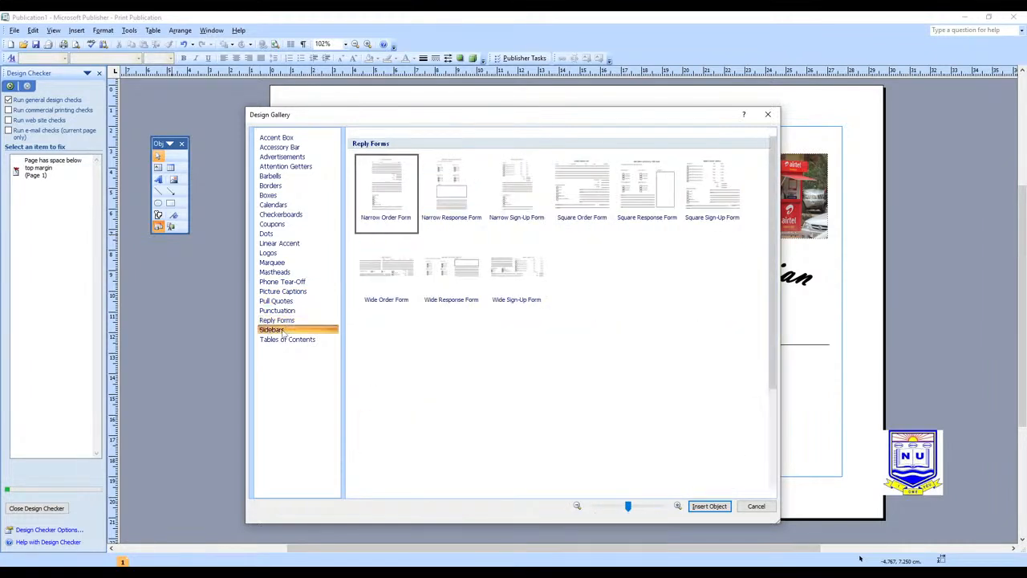
pyautogui.click(281, 311)
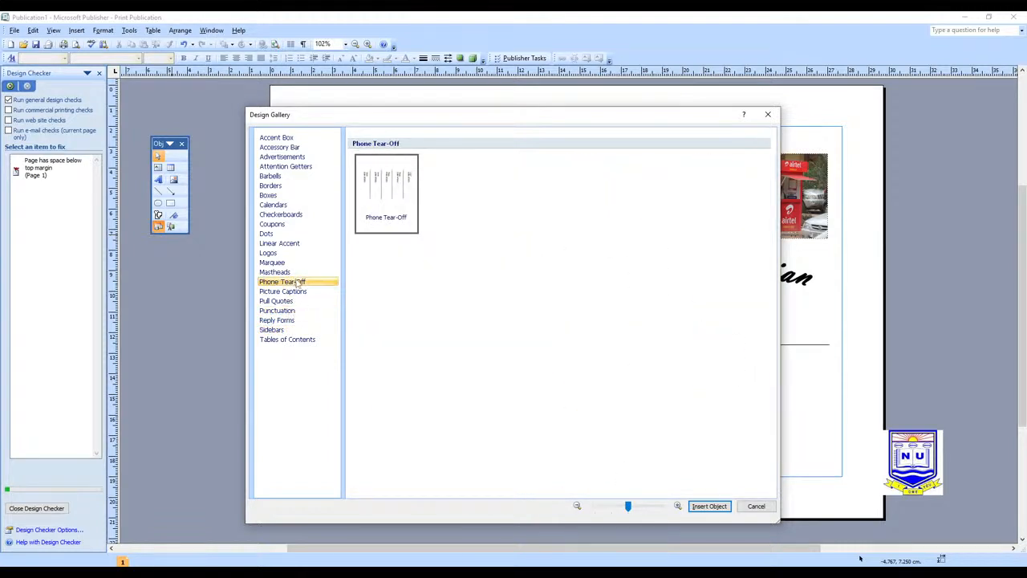
# Review the Calendars, Linear Accent, Logos, Marquee, Mastheads, Phone Tear-Off and Pull Quotes designs in the Design Gallery
pyautogui.click(280, 205)
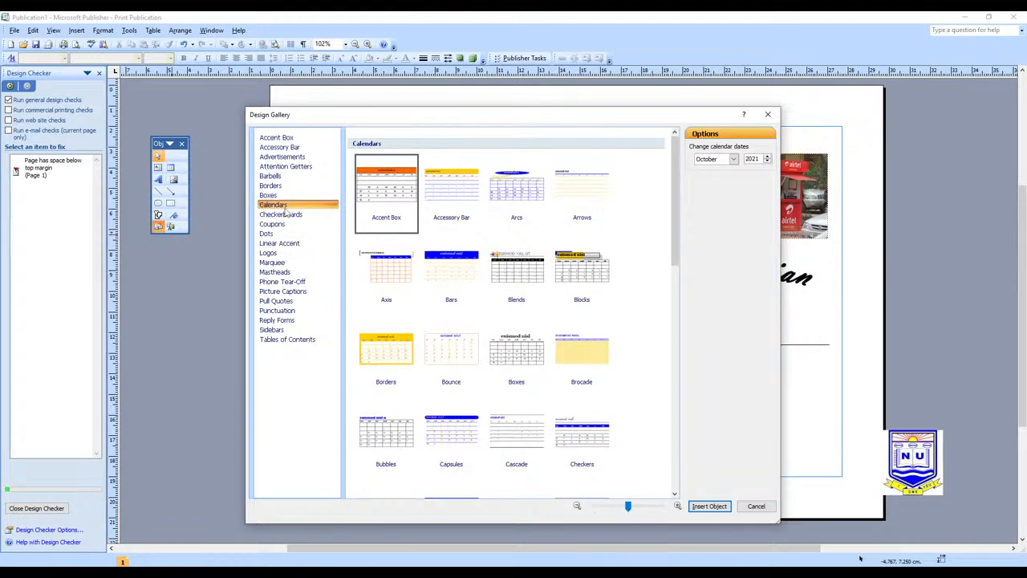
pyautogui.press('Up')
pyautogui.click(278, 243)
pyautogui.click(276, 253)
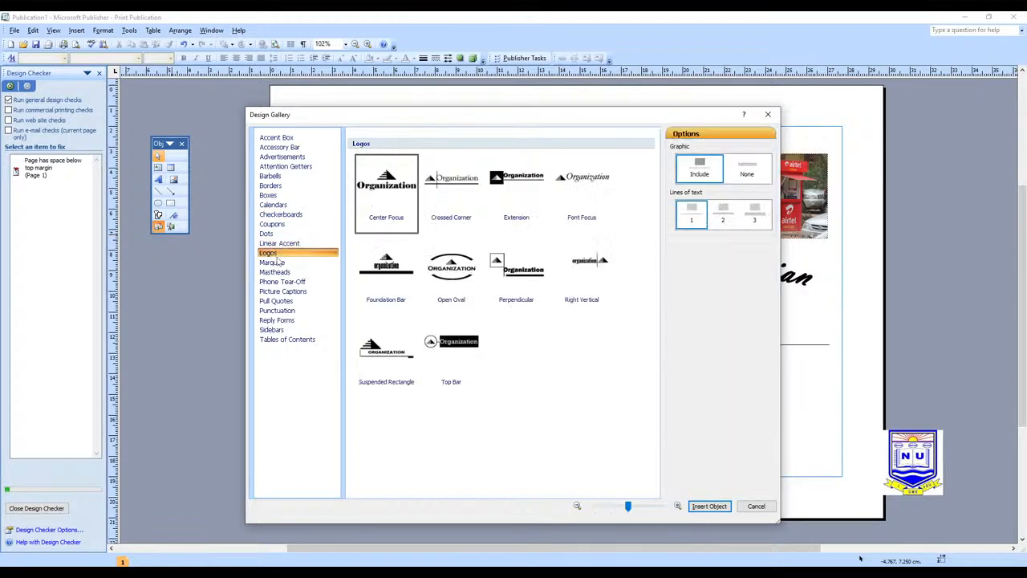
pyautogui.click(272, 262)
pyautogui.click(275, 272)
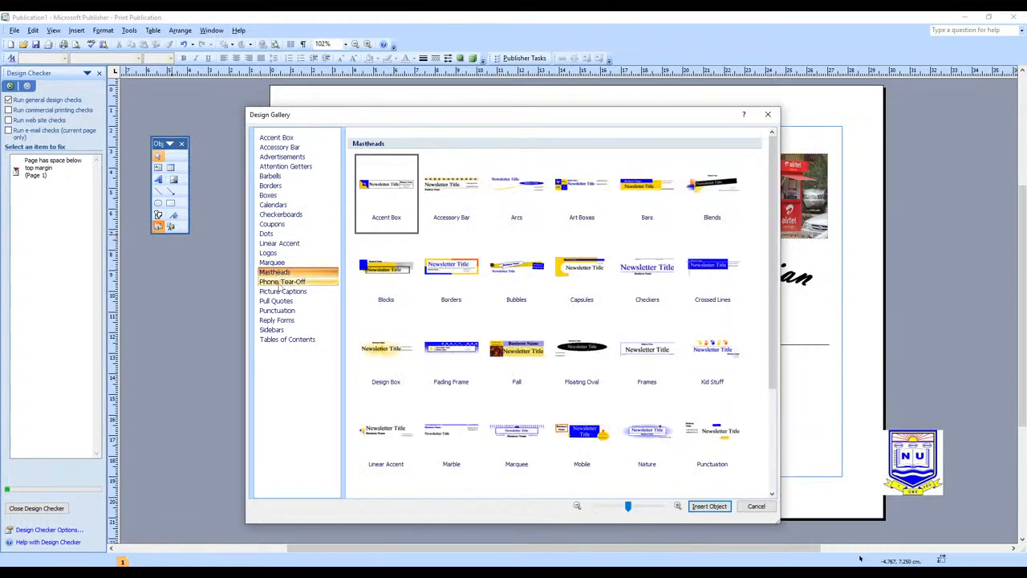
pyautogui.click(280, 282)
pyautogui.click(278, 301)
# Insert the Solid Bar picture caption from the Design Gallery and move it just beneath the WordArt, near the page's right margin
pyautogui.click(280, 291)
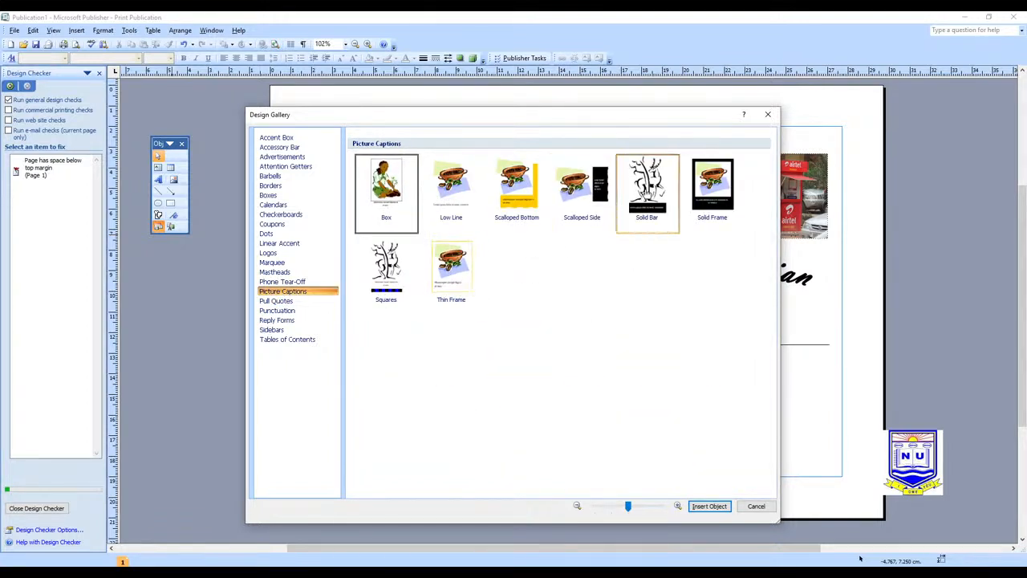
pyautogui.click(647, 193)
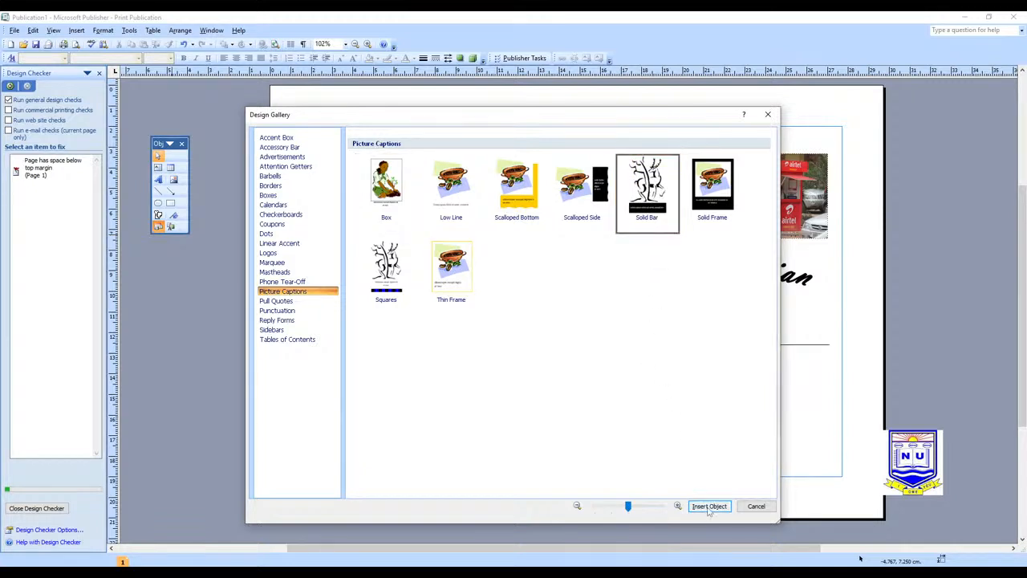
pyautogui.click(709, 506)
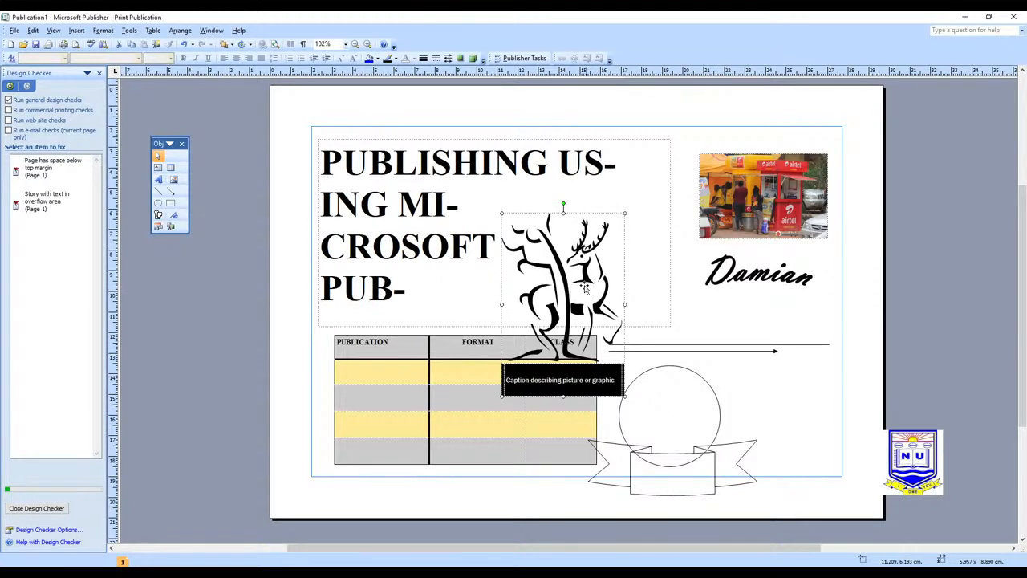
pyautogui.click(566, 289)
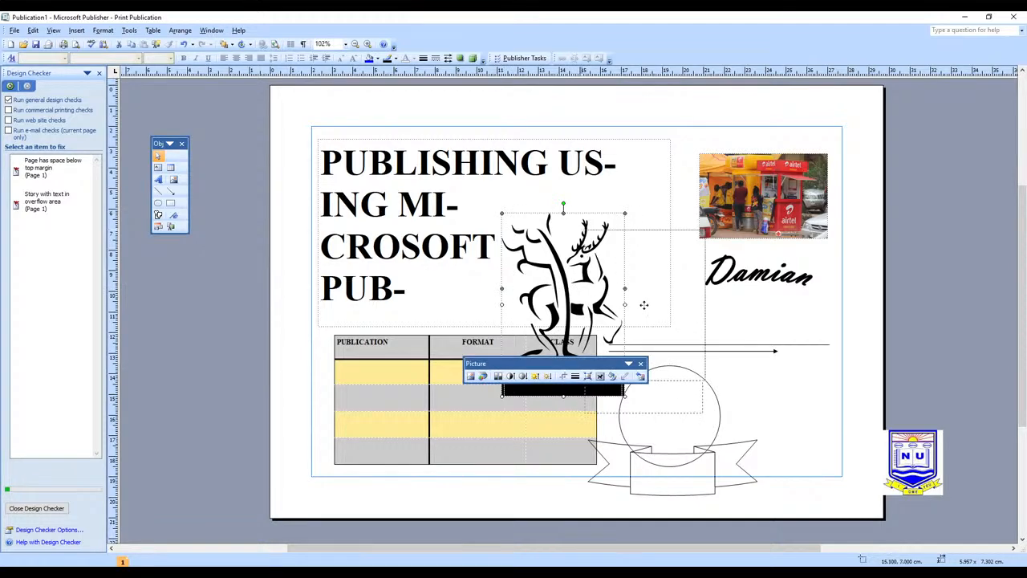
pyautogui.moveTo(781, 342); pyautogui.dragTo(758, 349)
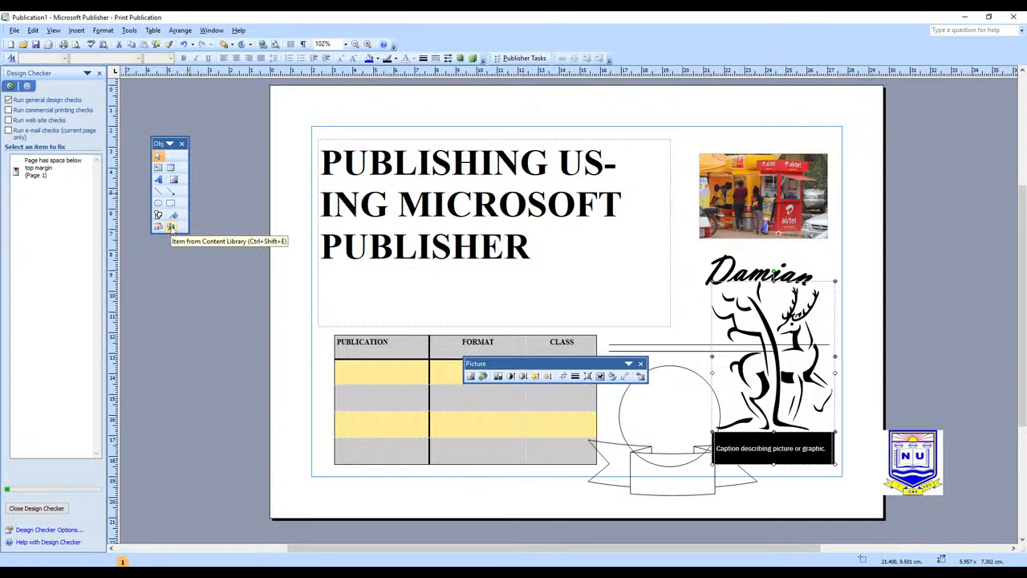
# Display the Content Library and filter it by the Business category and the Pictures type
pyautogui.click(171, 228)
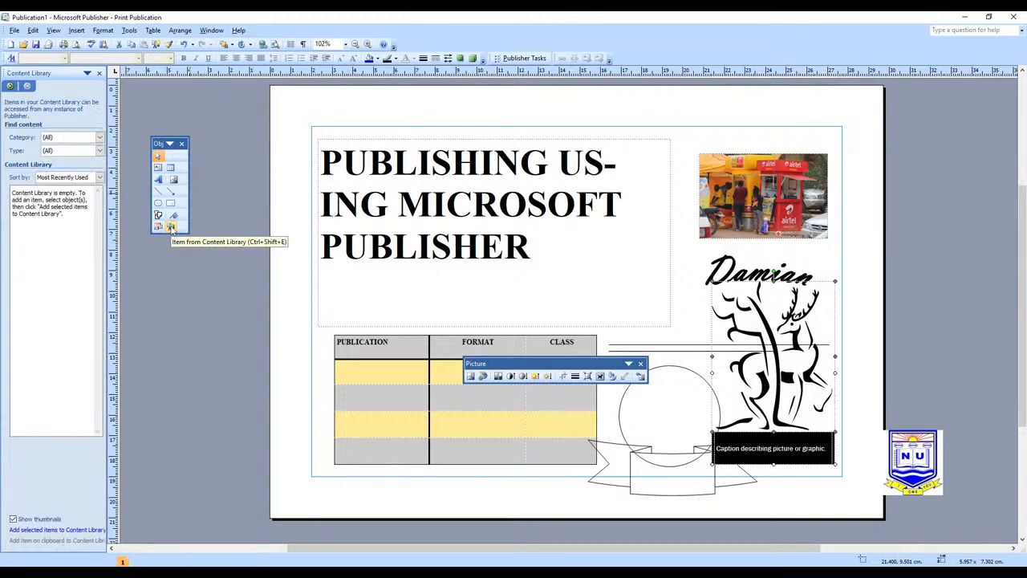
pyautogui.click(99, 138)
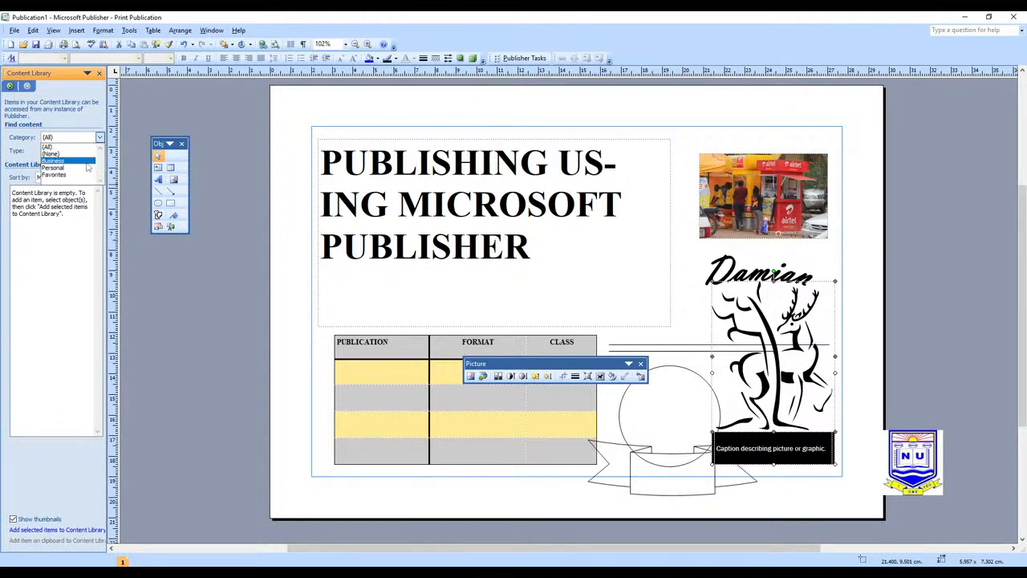
pyautogui.click(87, 163)
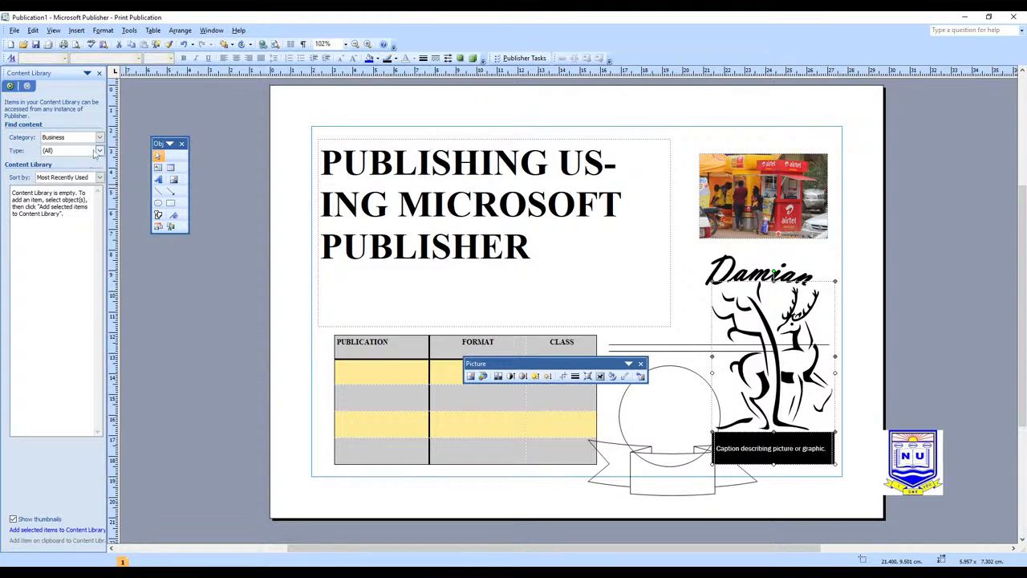
pyautogui.click(99, 151)
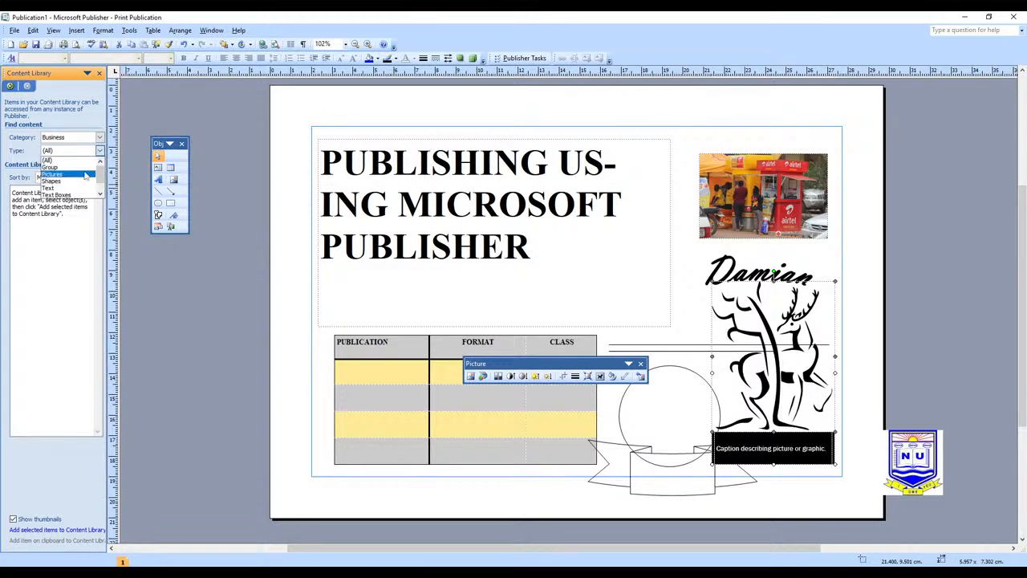
pyautogui.click(87, 174)
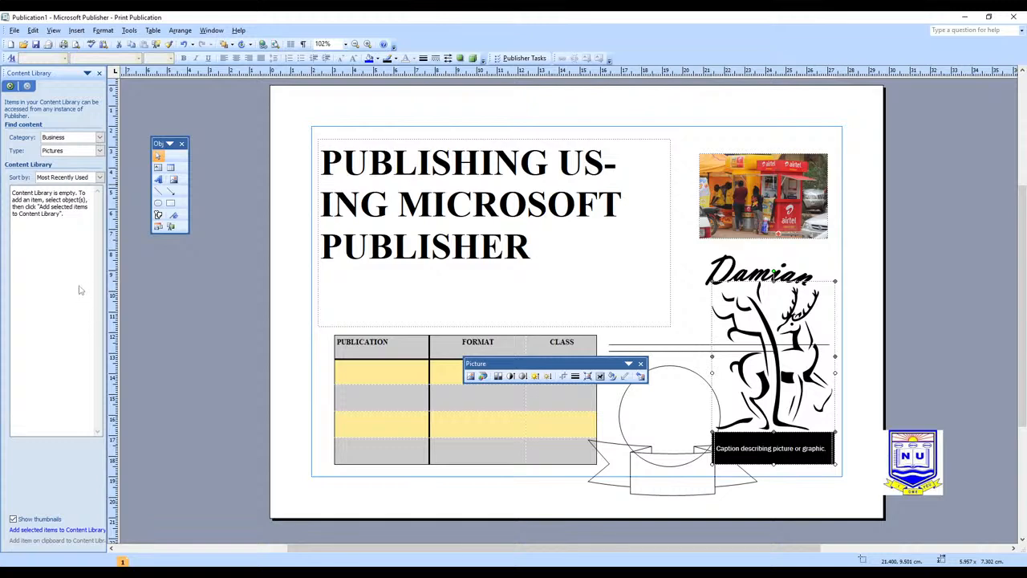
# View the Bookmark dialog and close it without adding a bookmark
pyautogui.click(174, 217)
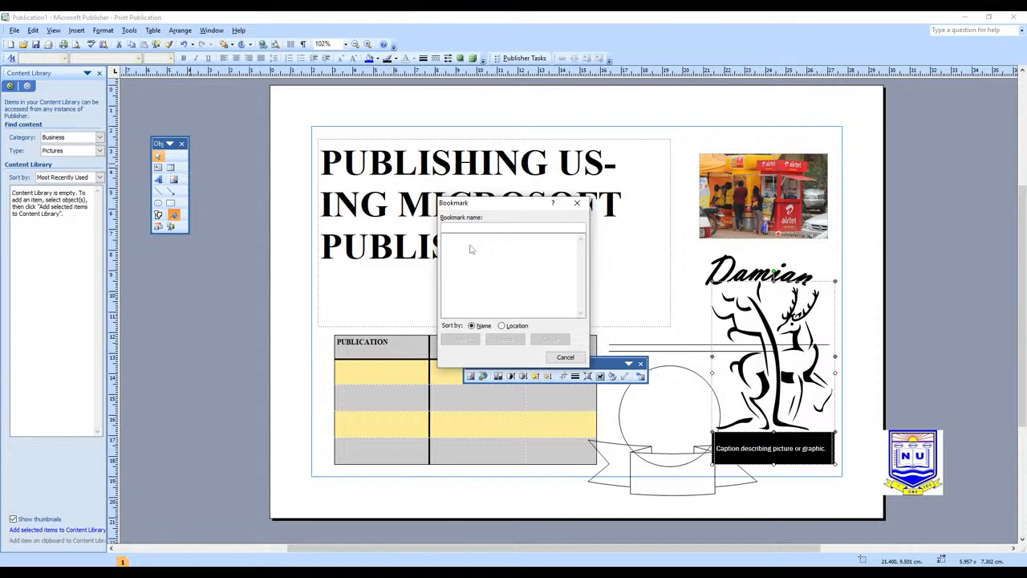
pyautogui.click(580, 205)
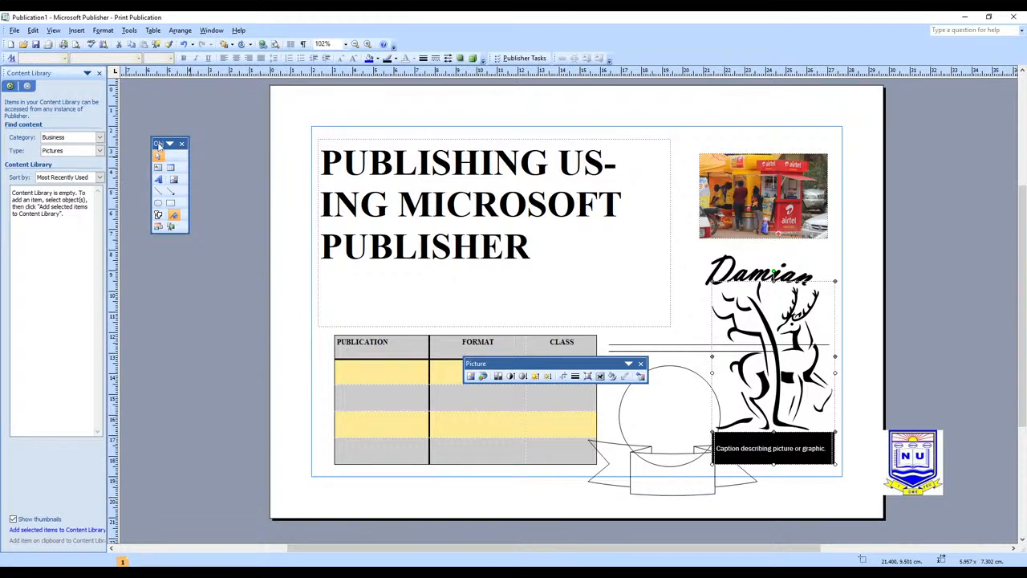
pyautogui.moveTo(157, 149)
pyautogui.mouseDown()
pyautogui.moveTo(186, 139)
pyautogui.moveTo(158, 144)
pyautogui.moveTo(171, 152)
pyautogui.mouseUp()
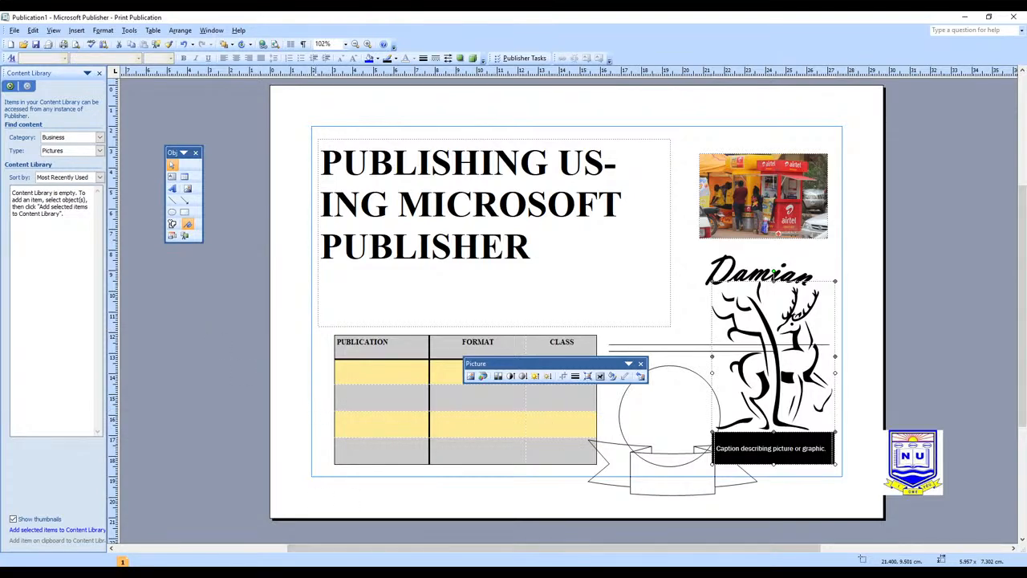
pyautogui.moveTo(302, 571)
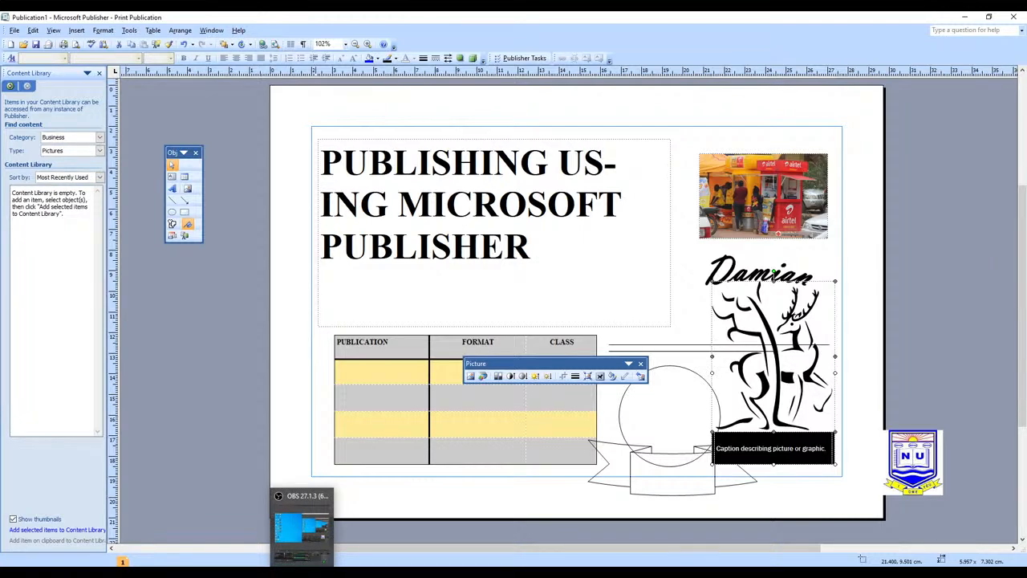